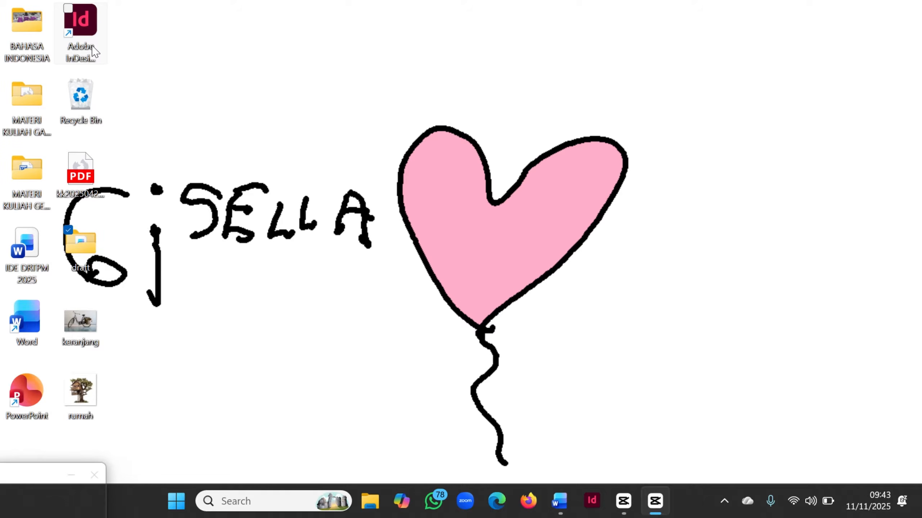
Step: Launch Adobe InDesign and start a new print document with its units set to Millimeters
click(85, 22)
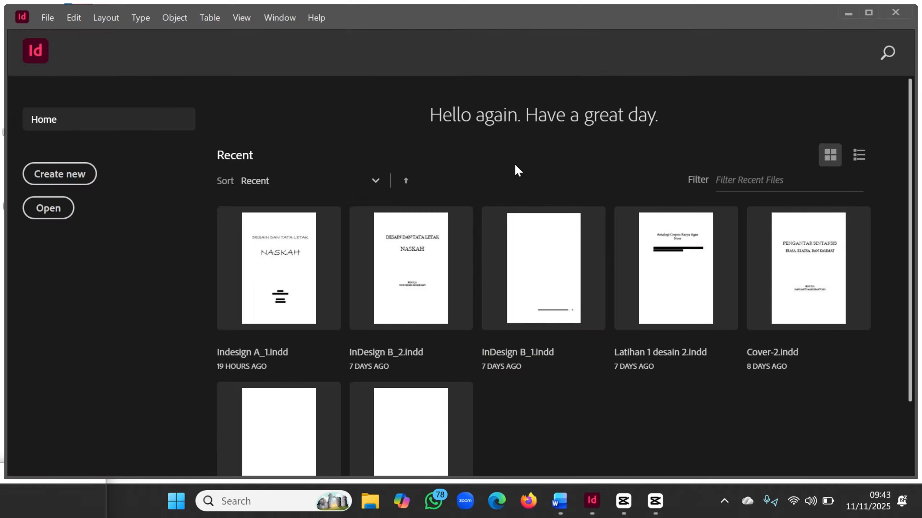
click(82, 179)
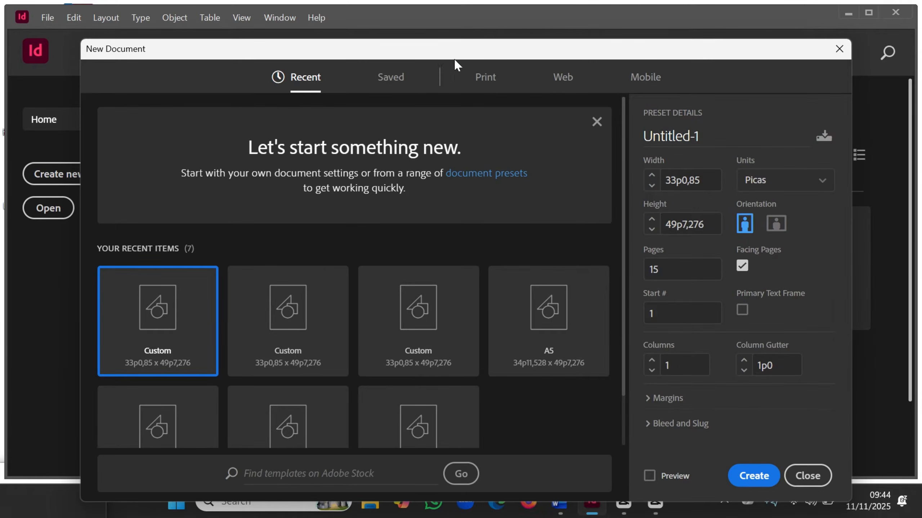
click(488, 80)
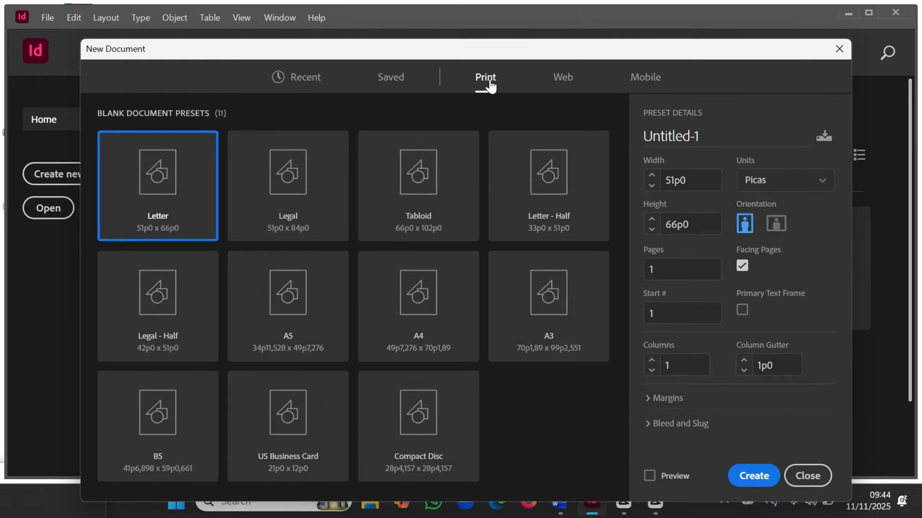
click(820, 183)
click(762, 284)
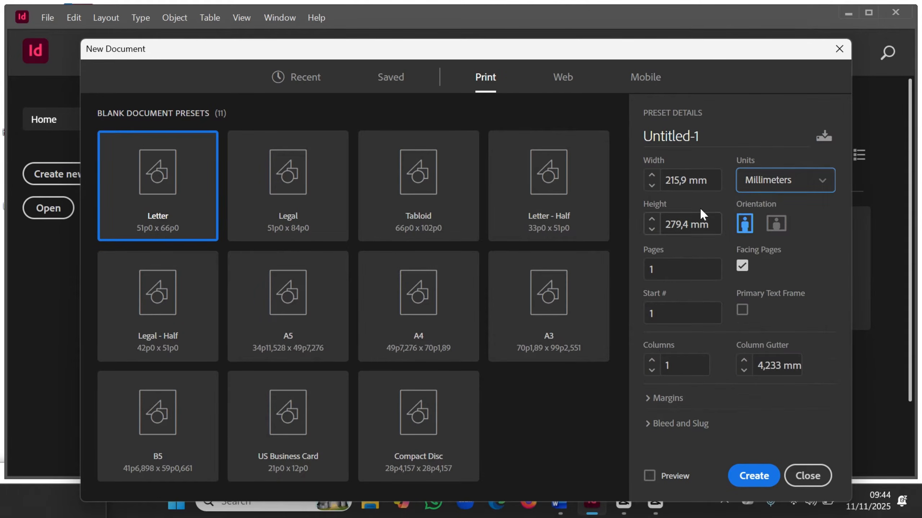
Step: Set the new document's page size to 140 mm wide by 210 mm high, with 15 pages
double_click(677, 181)
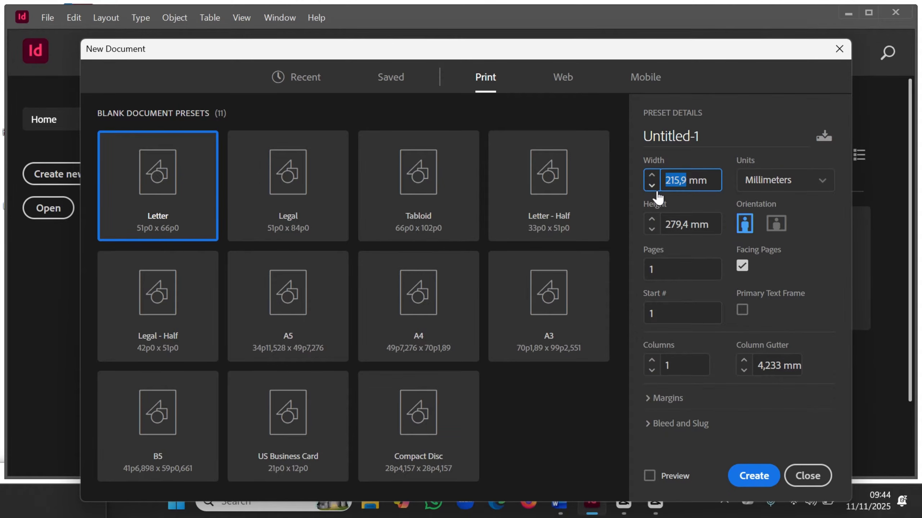
text(140)
double_click(691, 224)
text(1)
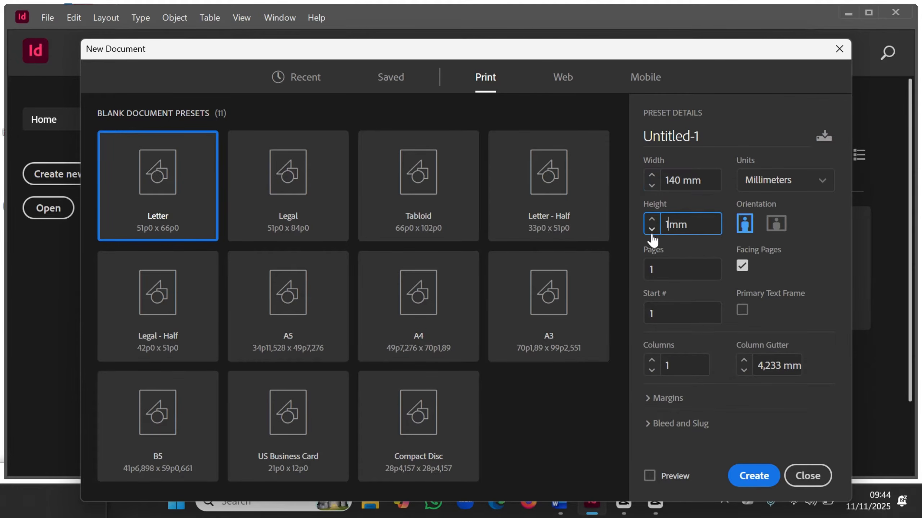
text(210)
click(666, 270)
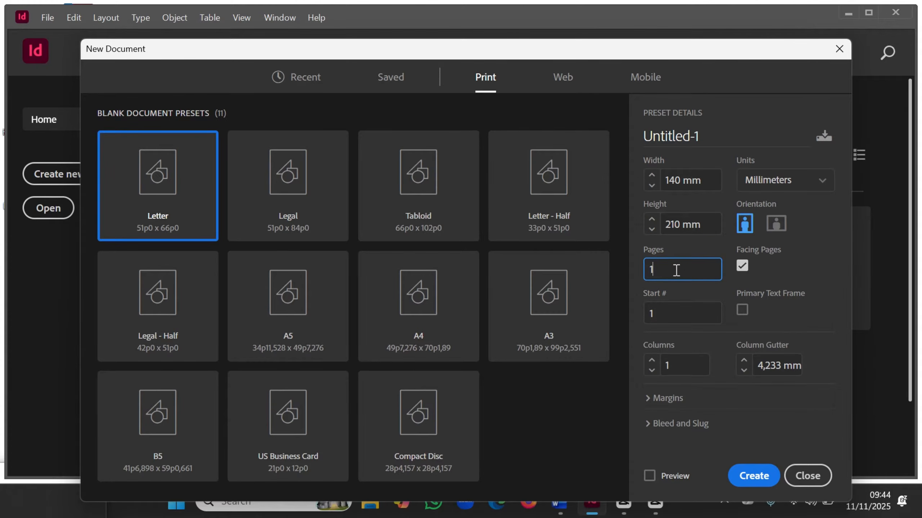
text(5)
Step: Unlink the document margins and set the top margin to 15 mm and the bottom margin to 30 mm
click(666, 401)
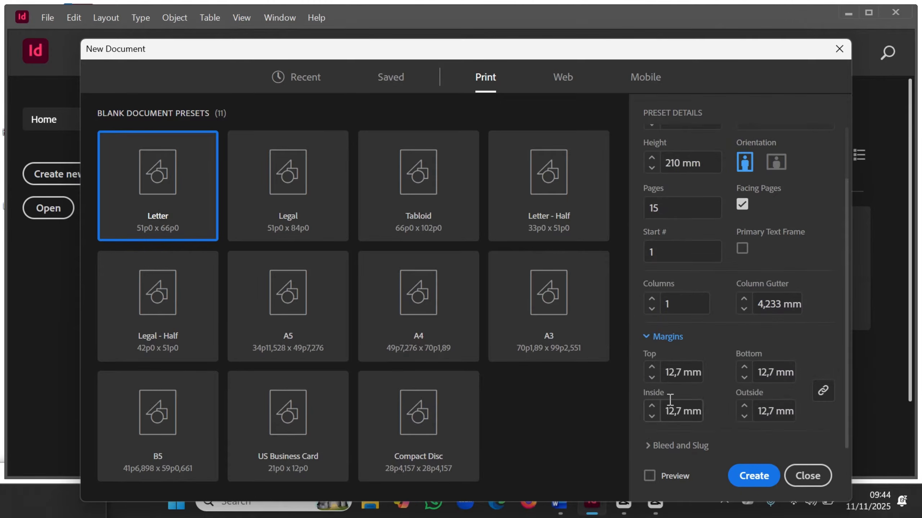
click(821, 391)
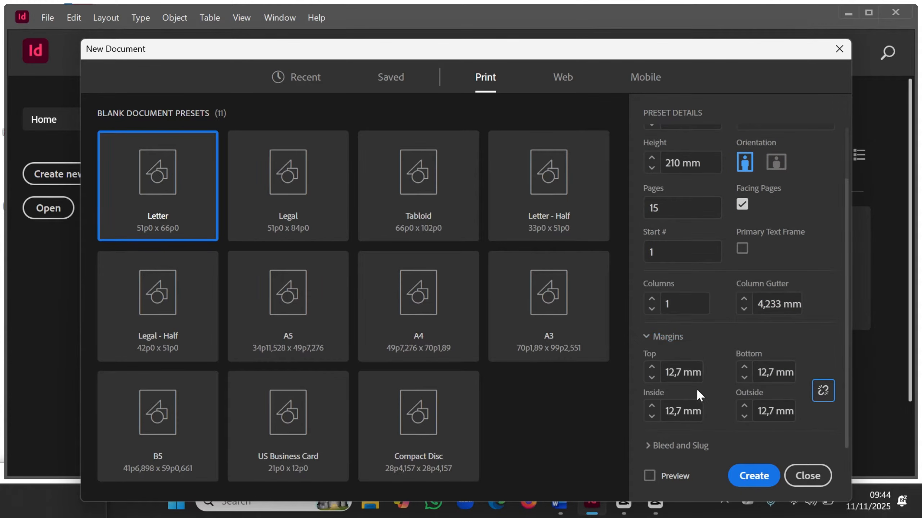
double_click(682, 375)
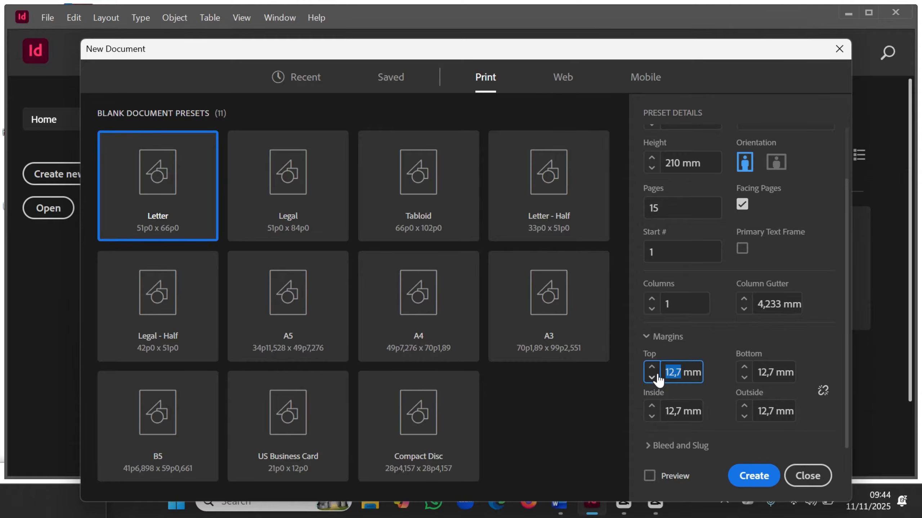
text(15)
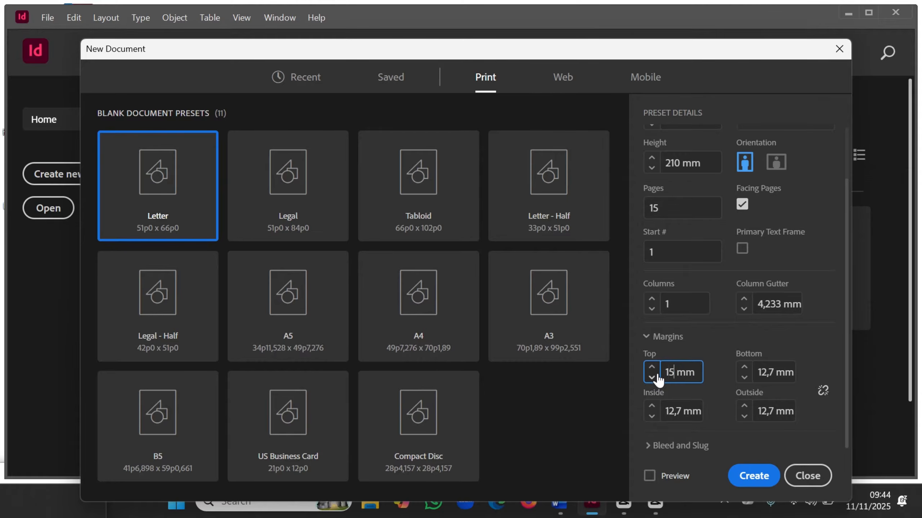
double_click(774, 373)
text(30)
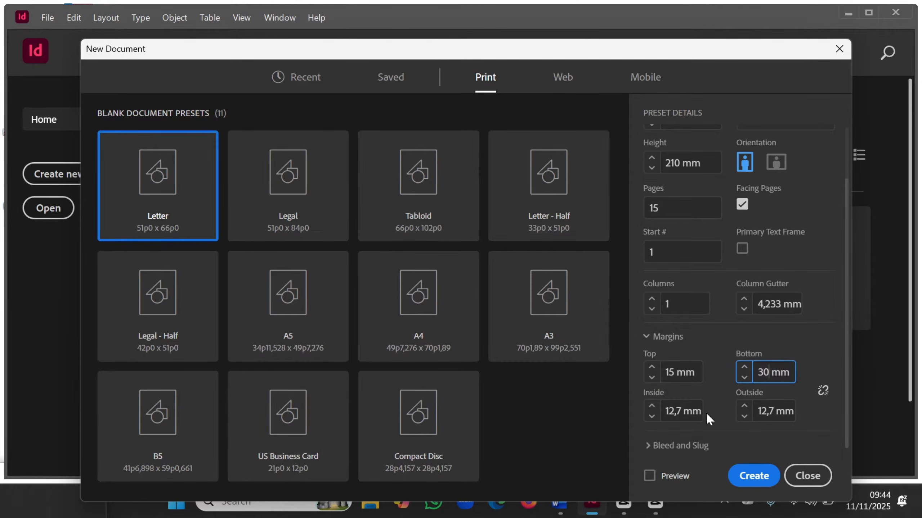
Step: Set the inside margin to 20 mm and the outside margin to 15 mm, and create the document
double_click(674, 411)
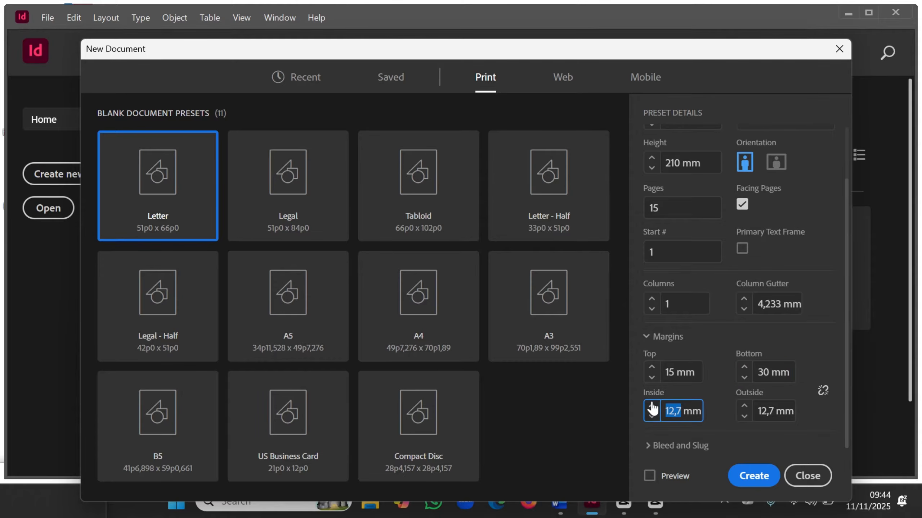
text(20)
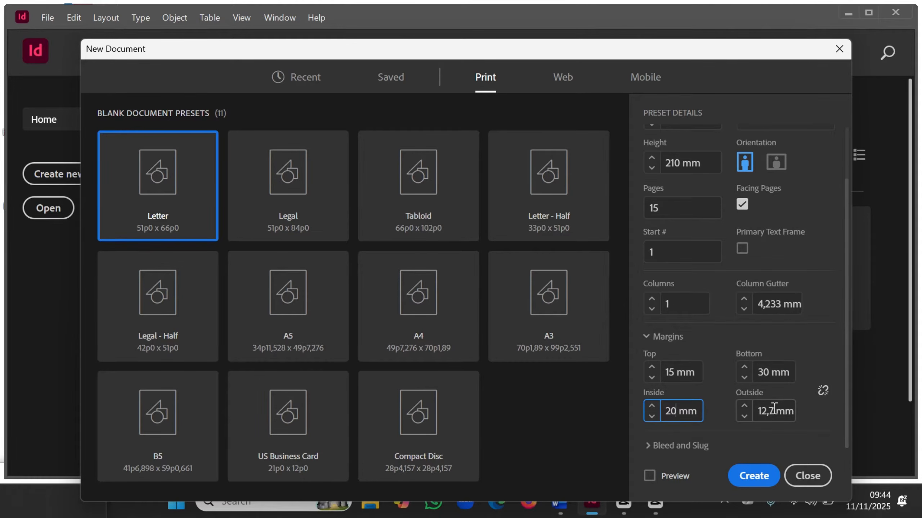
double_click(774, 409)
text(25)
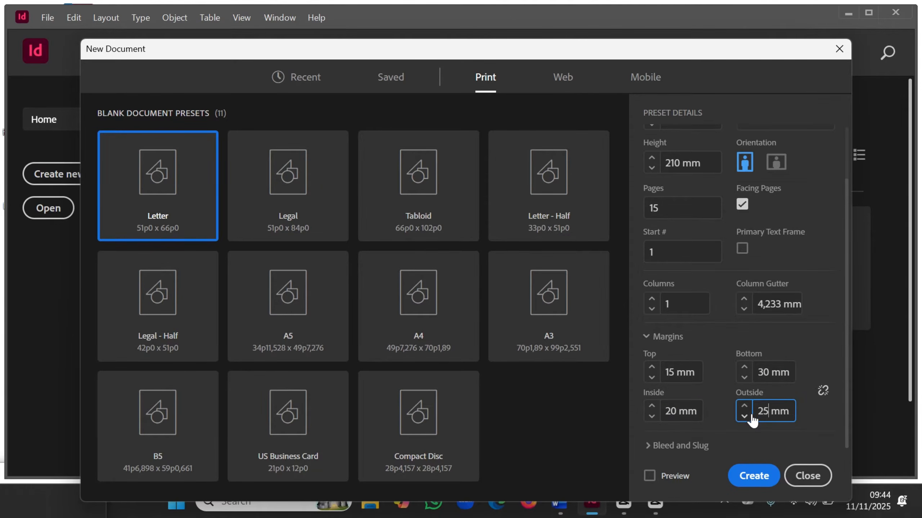
key(BackSpace)
key(BackSpace)
text(15)
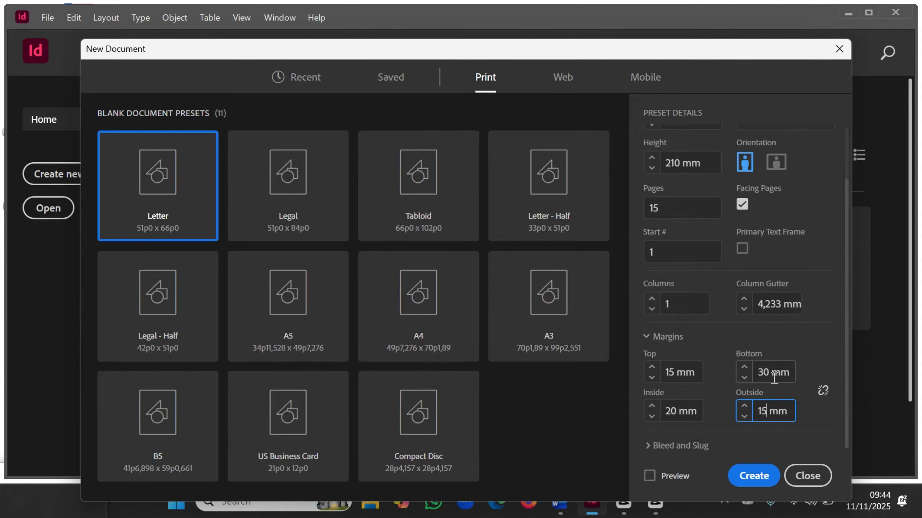
click(748, 478)
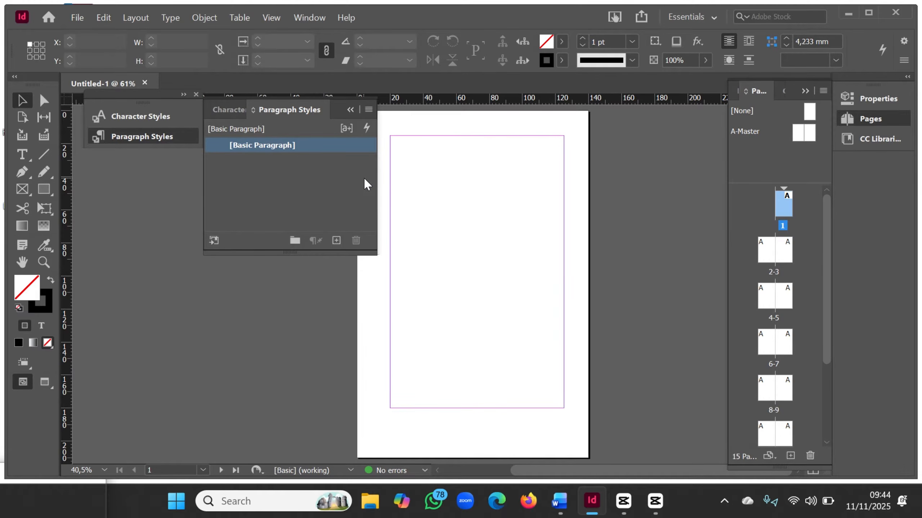
Step: Put away the floating character and paragraph styles group and open the A-Master spread for editing
click(351, 110)
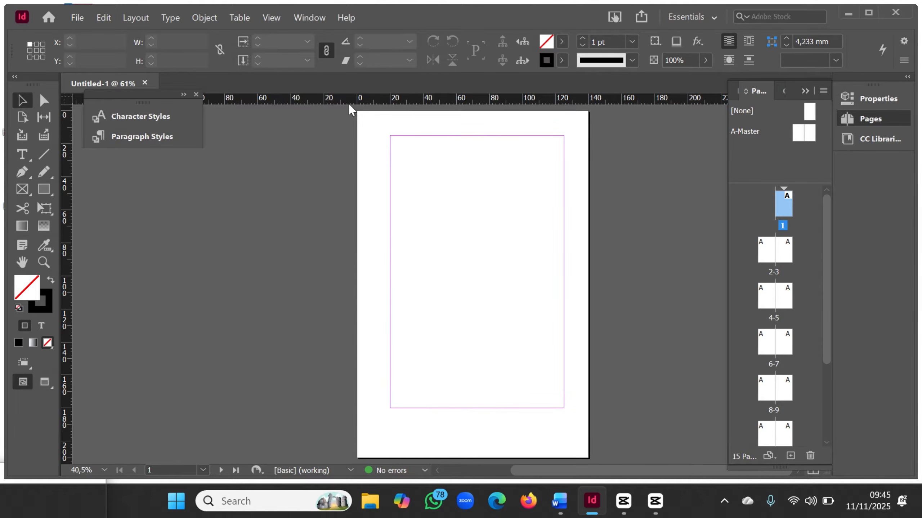
click(195, 95)
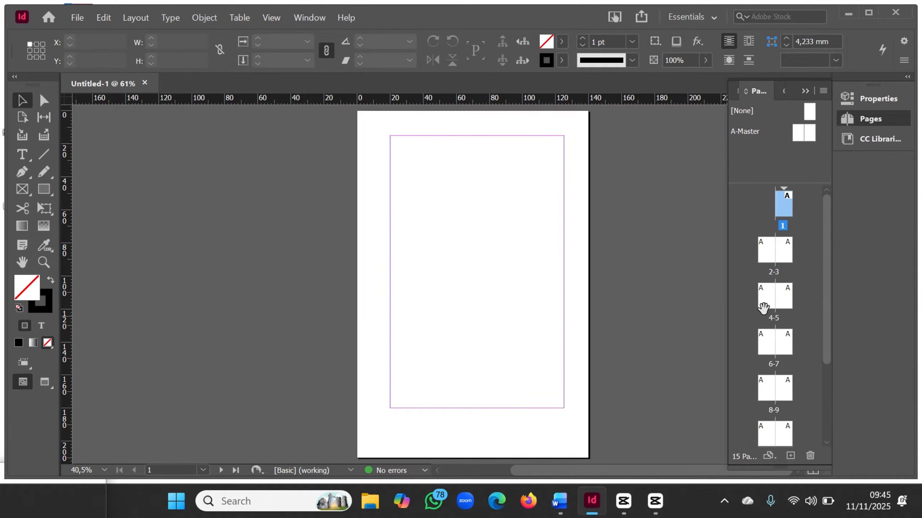
double_click(802, 132)
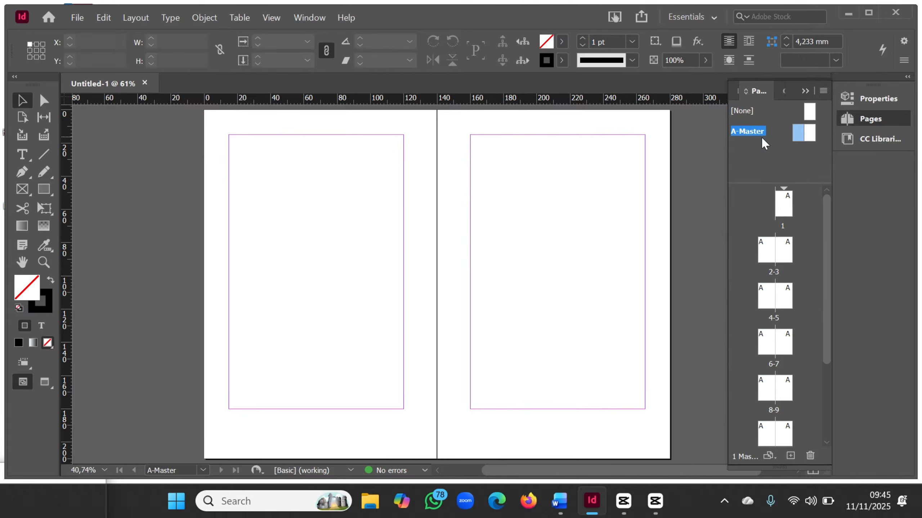
Step: Rename the A-Master spread as Master-ISI, keeping the prefix A
right_click(750, 135)
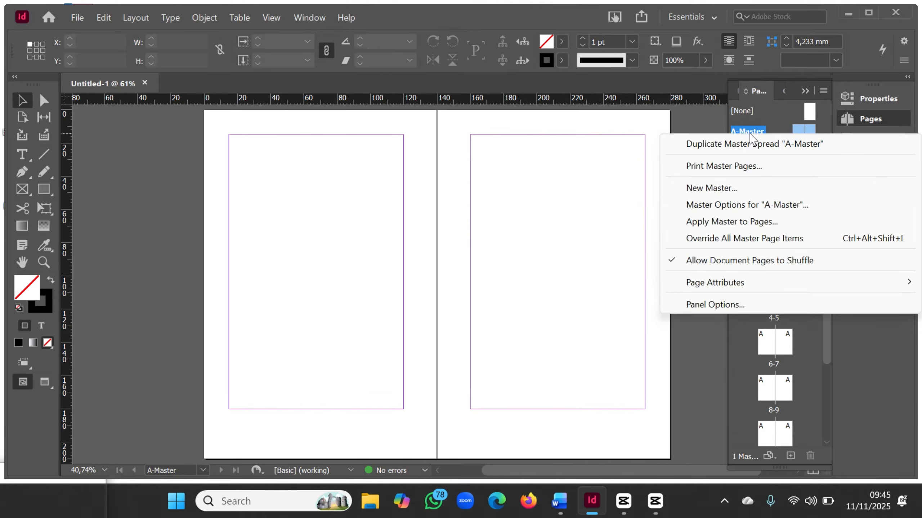
click(731, 205)
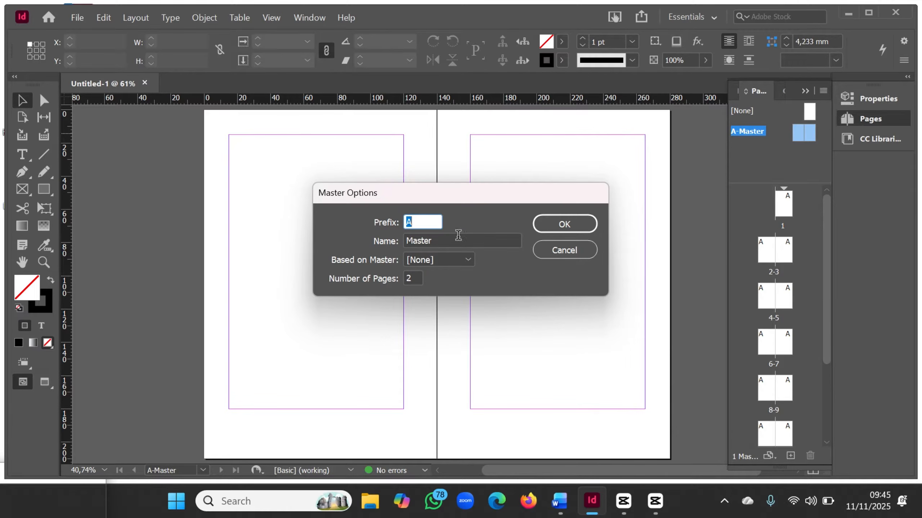
click(460, 236)
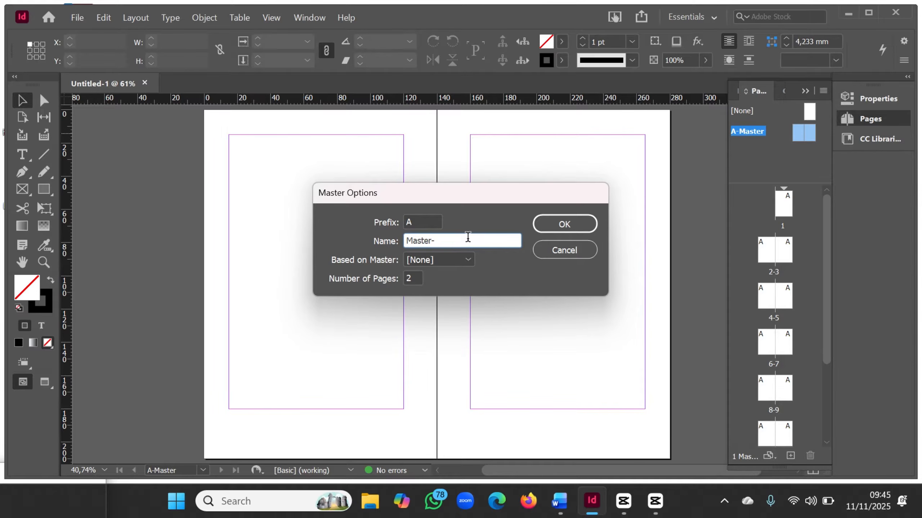
text(-IsI)
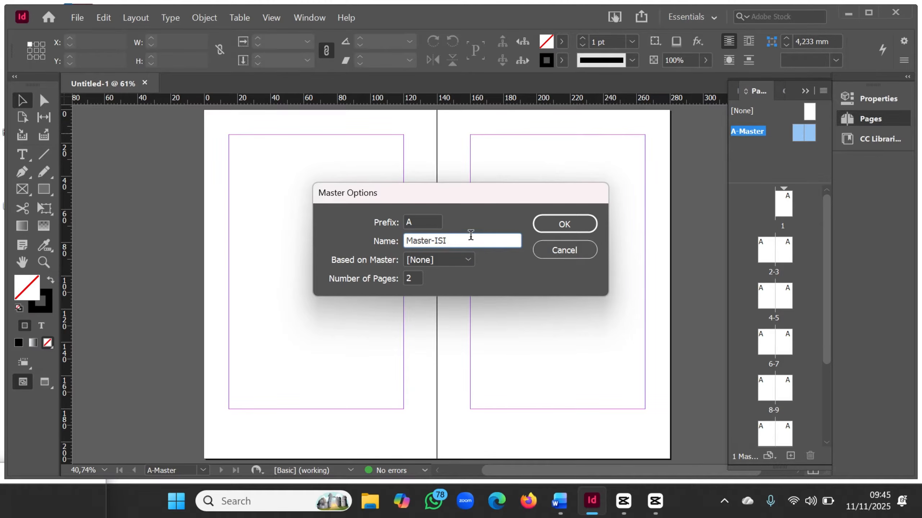
click(563, 234)
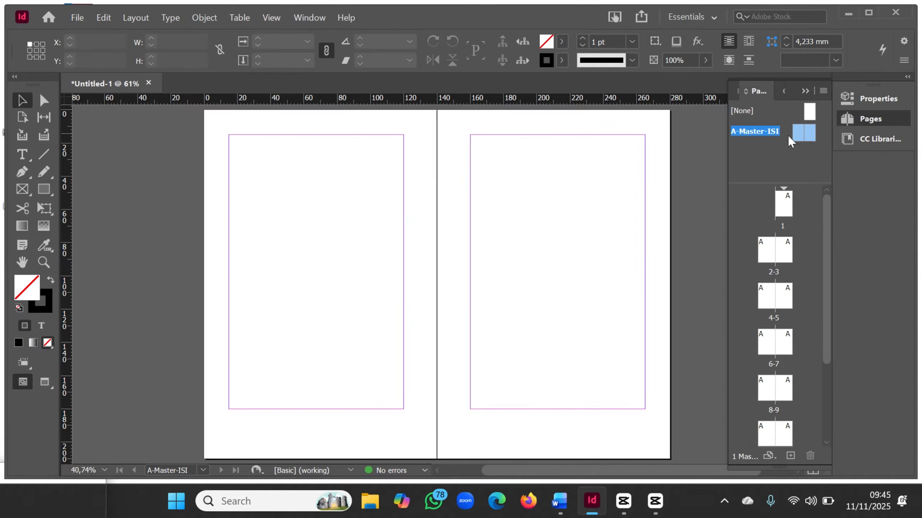
Step: Create guides with 1 row and 1 column fitted to the margins on the master spread, and move the lower horizontal guide into the bottom margin
double_click(765, 133)
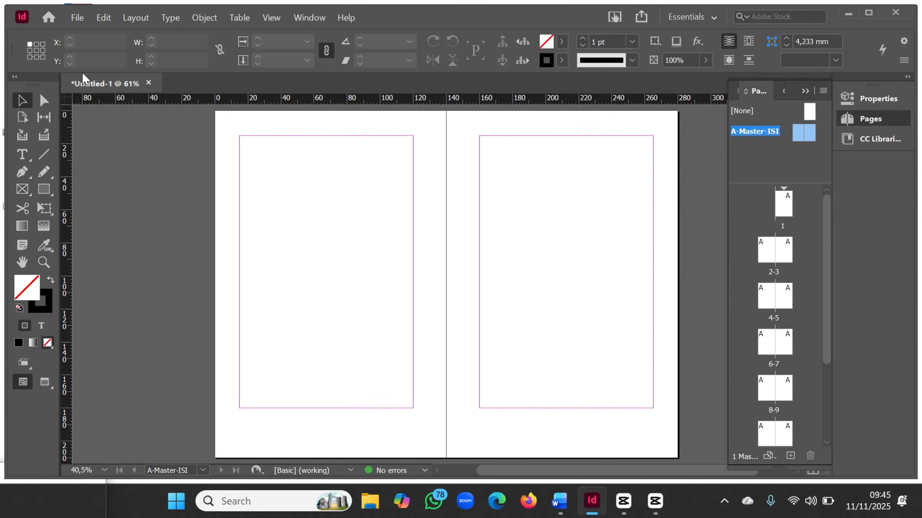
click(137, 18)
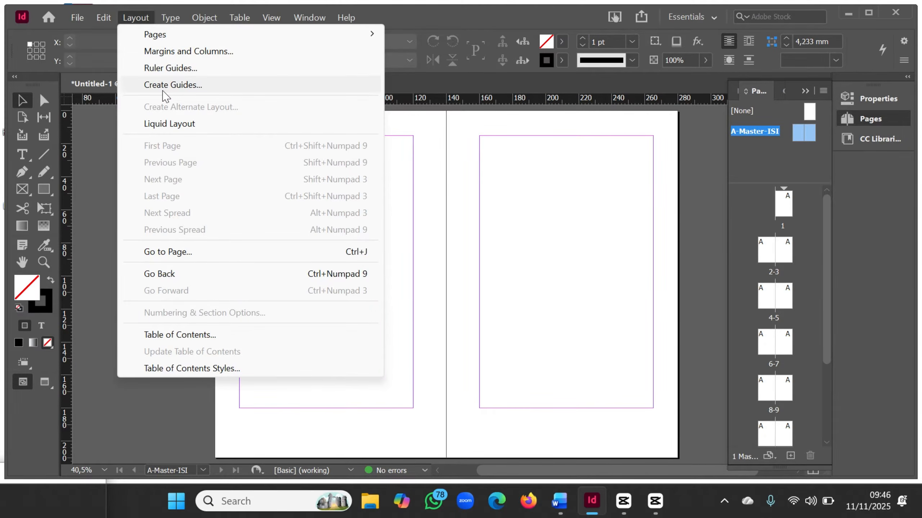
click(173, 85)
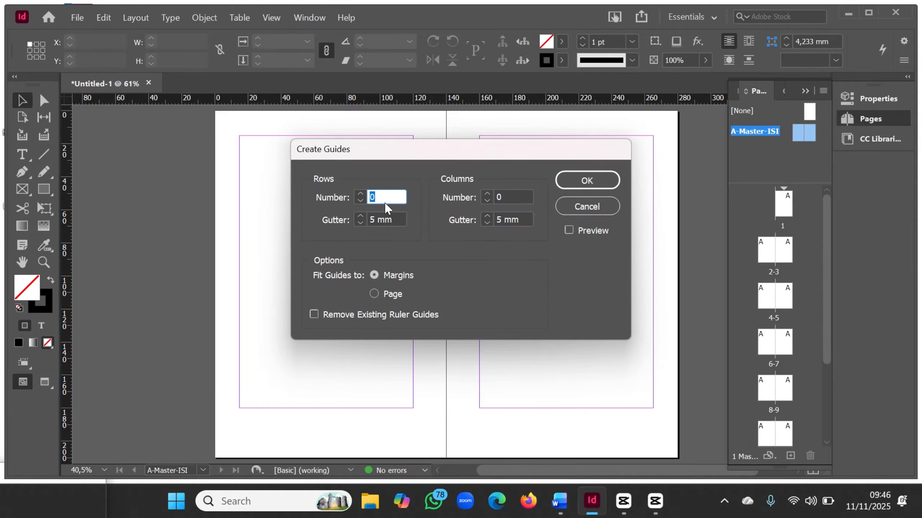
text(1)
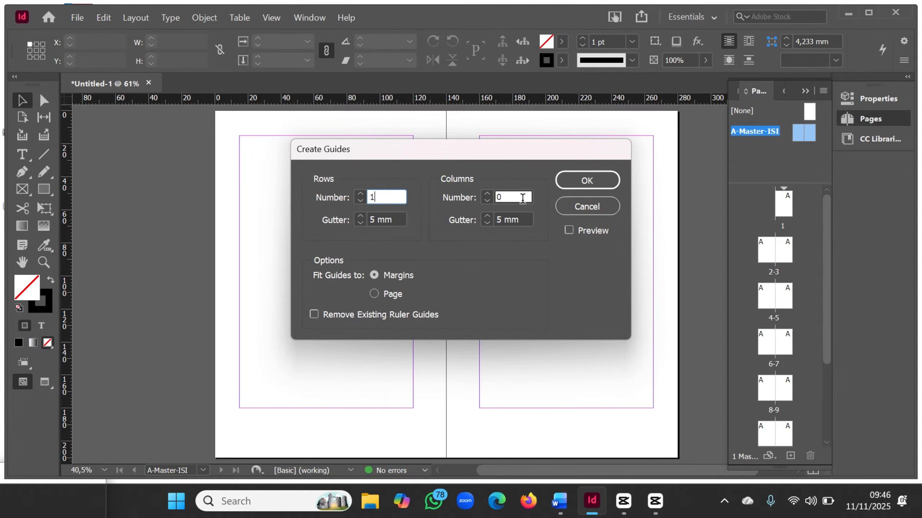
drag(522, 199, 496, 198)
text(1)
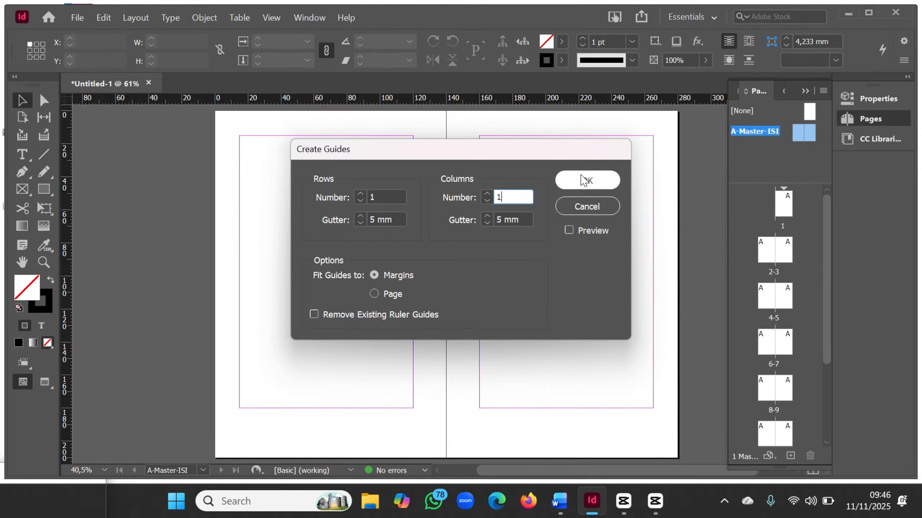
click(584, 179)
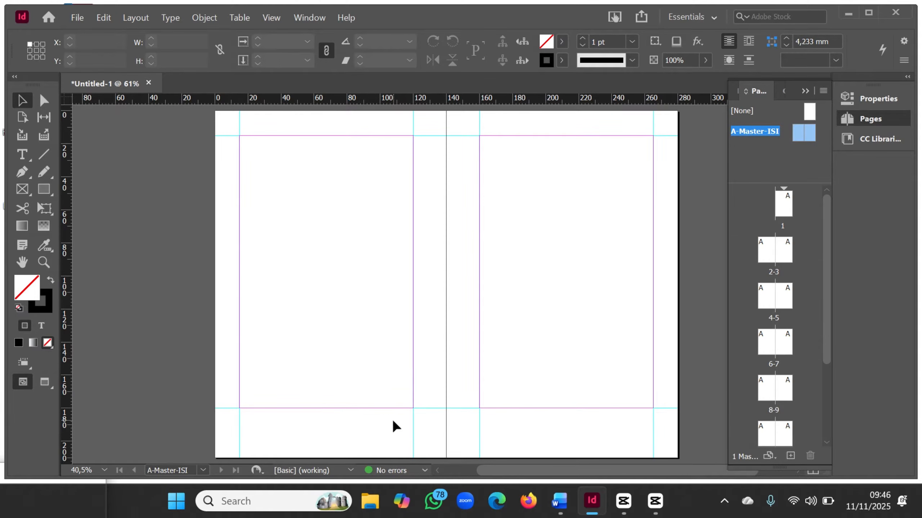
click(334, 409)
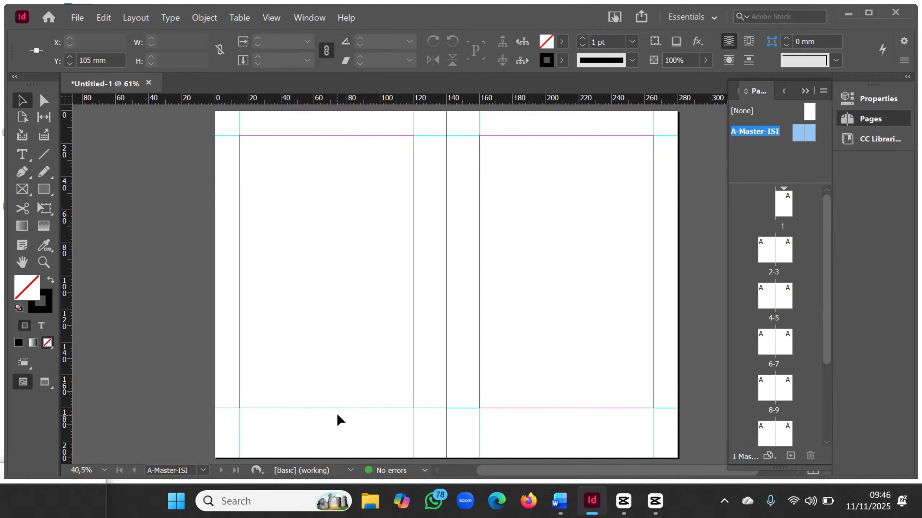
drag(333, 409, 329, 428)
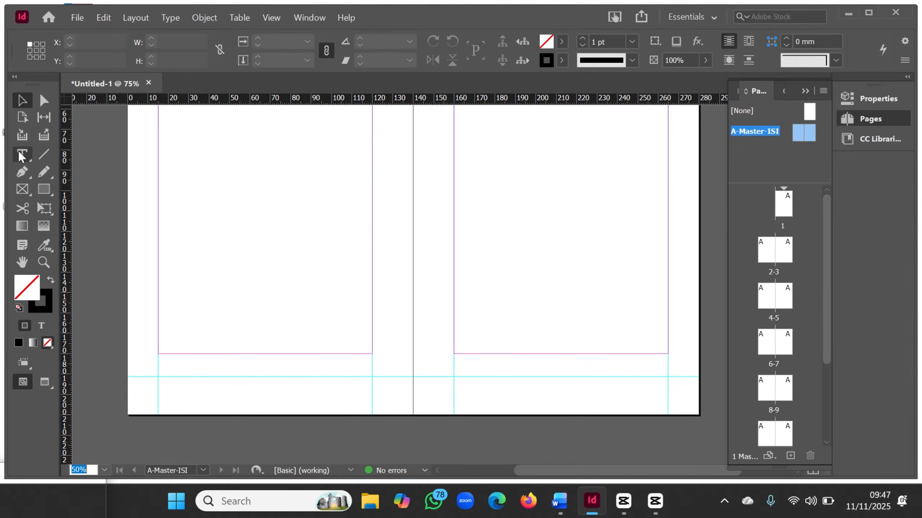
Step: Add a text frame about 11 x 8 mm below the left master page's outer margin corner and insert the Current Page Number marker
click(16, 160)
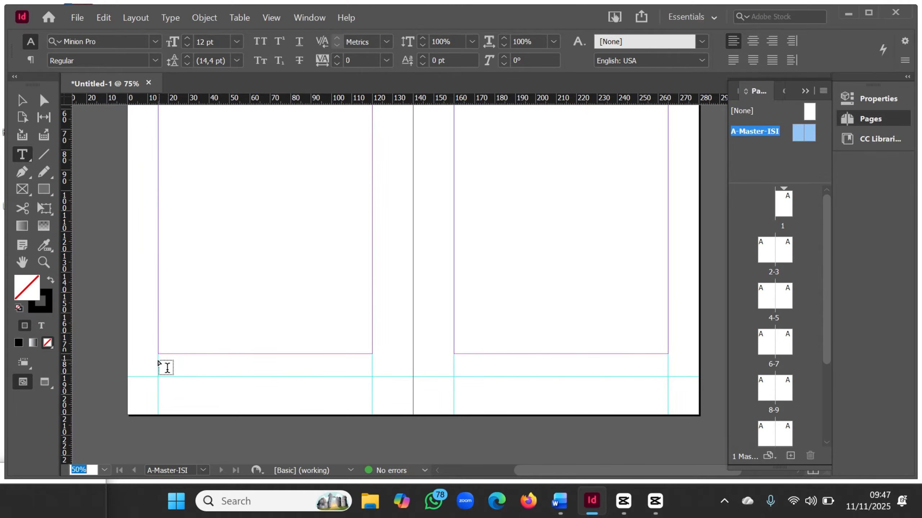
drag(159, 362, 181, 374)
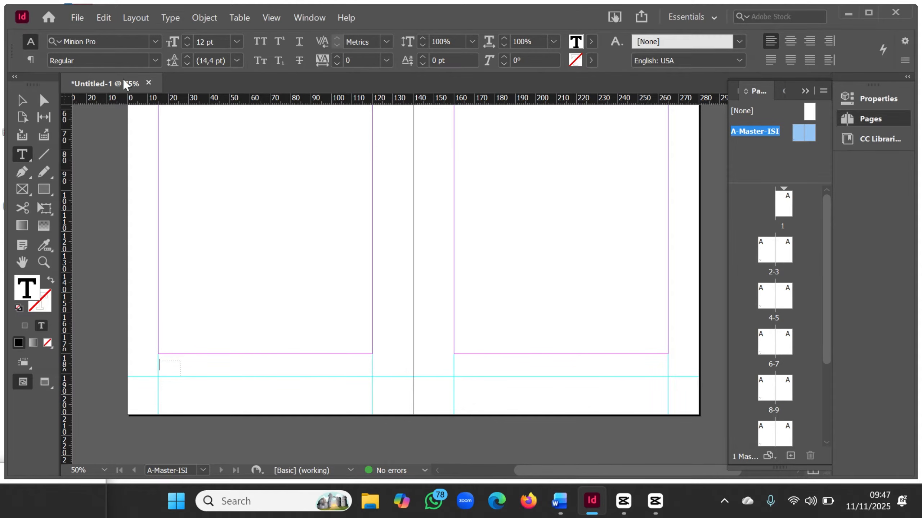
click(176, 21)
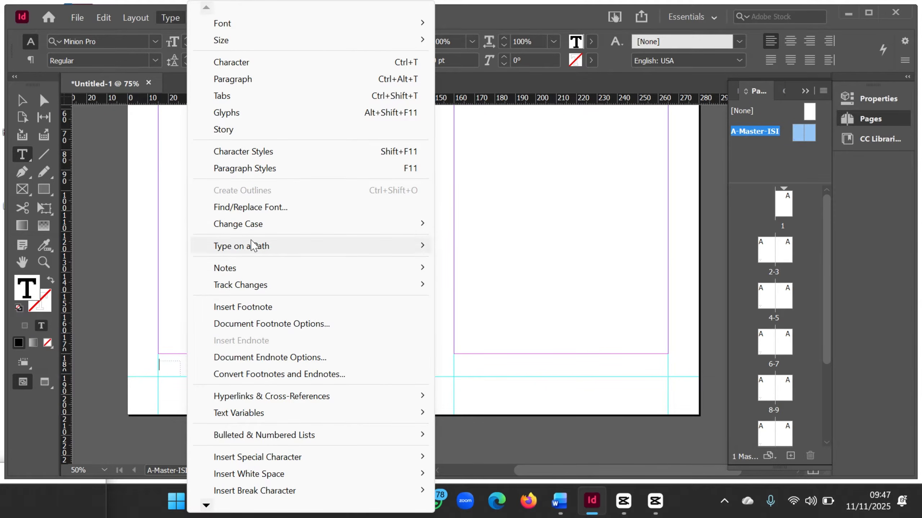
mouse_move(251, 247)
mouse_move(375, 453)
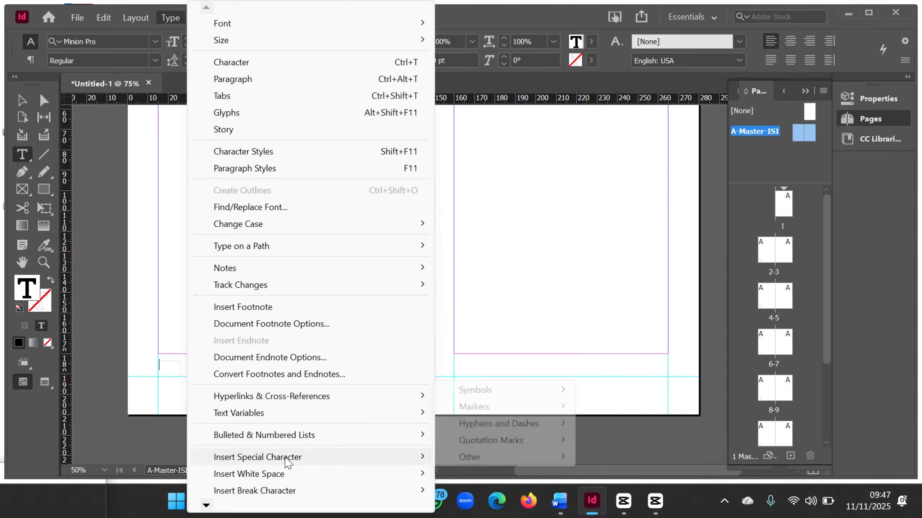
mouse_move(482, 412)
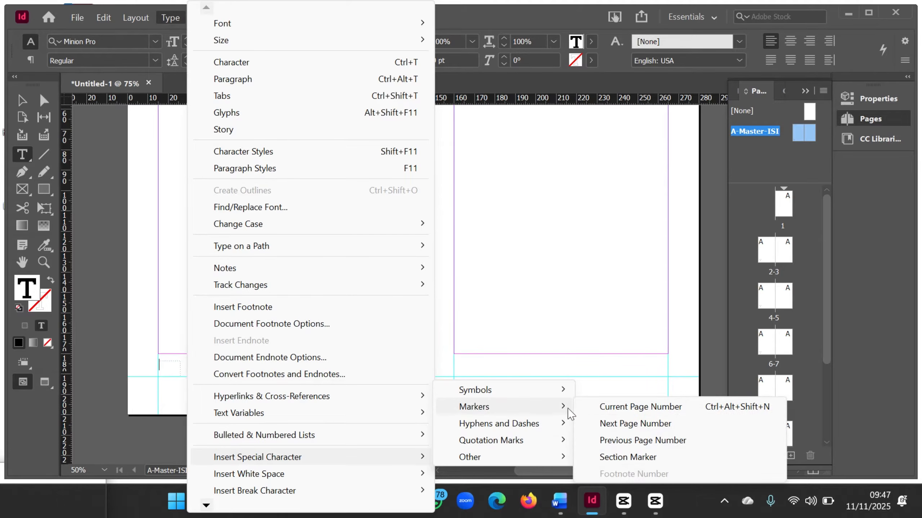
click(623, 408)
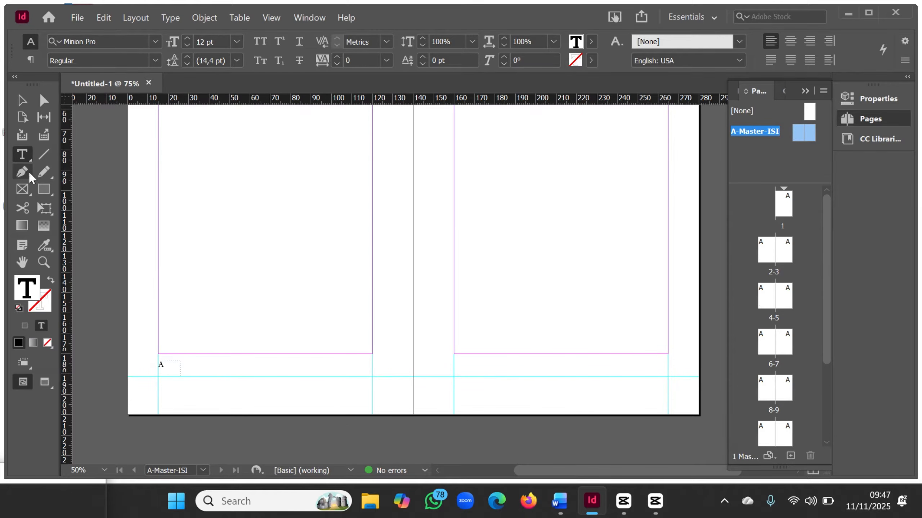
Step: Draw a vertical line about 6 mm long along the inner edge of the page number frame on the left master page
click(44, 155)
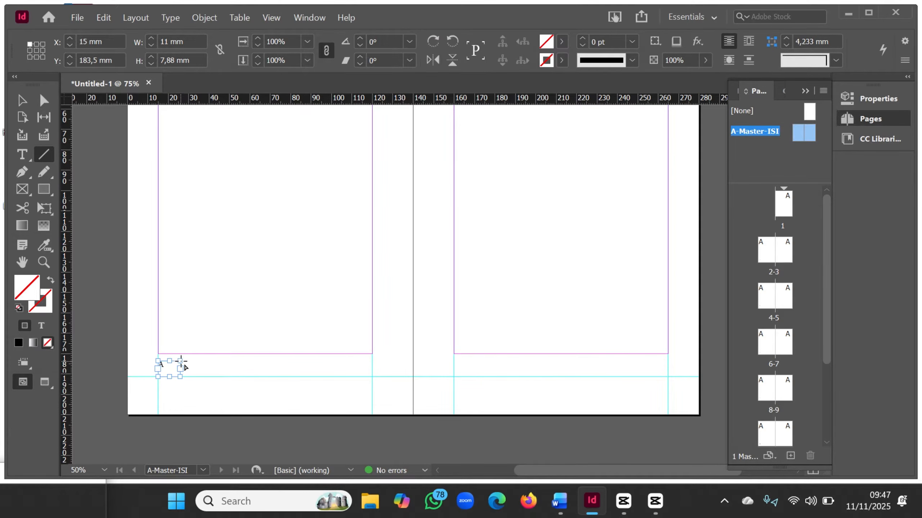
drag(180, 361, 179, 373)
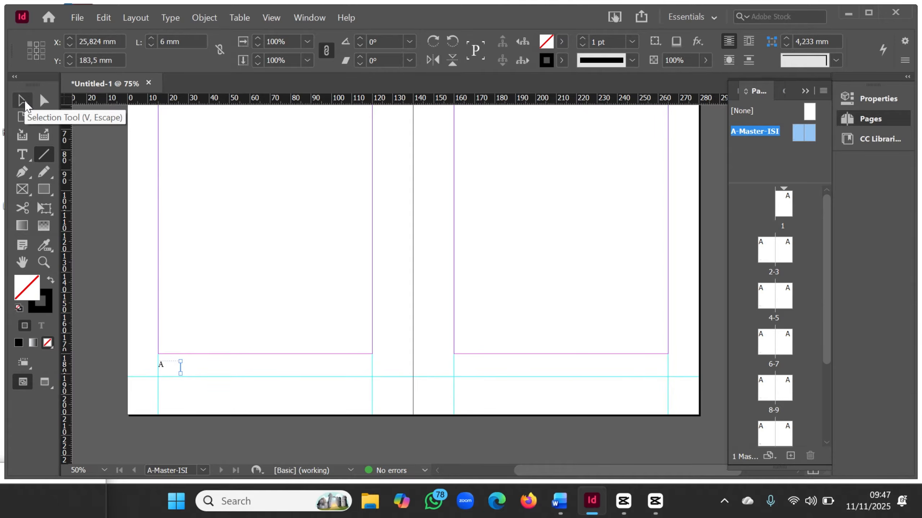
click(25, 102)
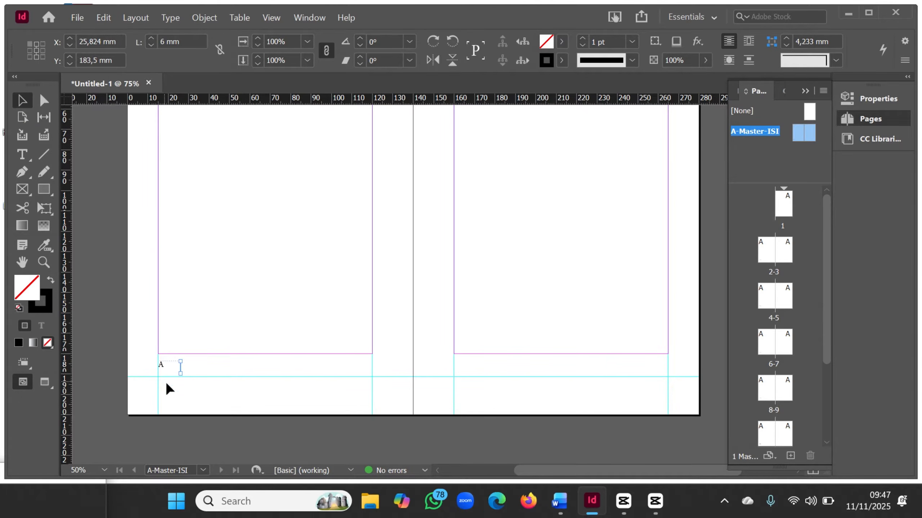
click(176, 374)
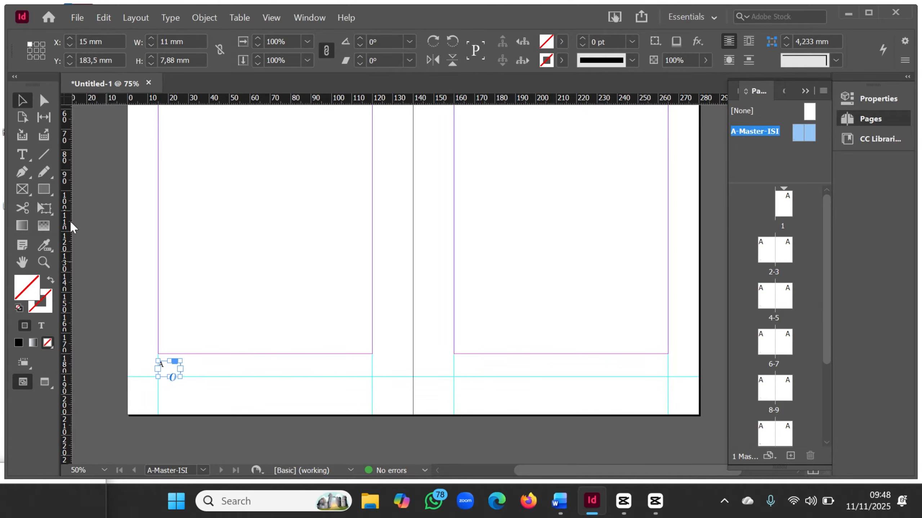
Step: Add a text frame about 92 x 6 mm from the vertical line to the inside margin and paste "Kersenbloesem: Di Bawah Pohon Kersen" into it
click(22, 154)
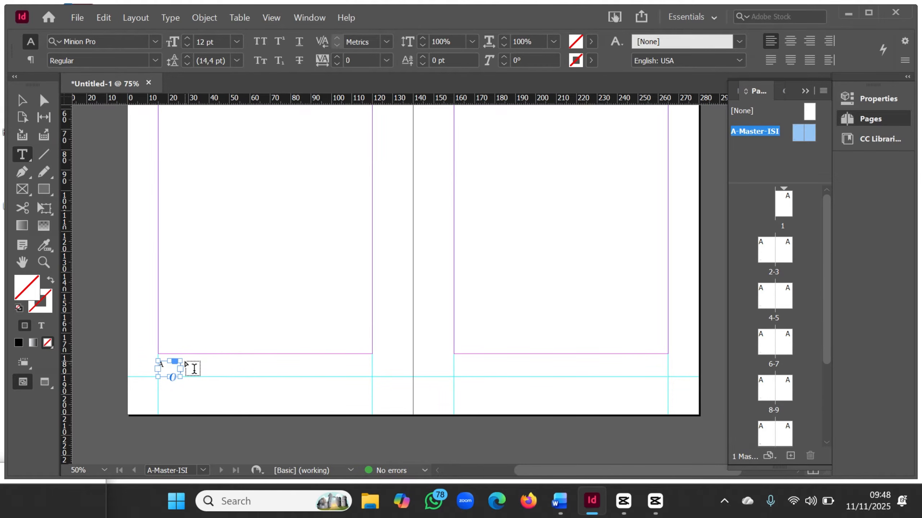
drag(185, 361, 371, 375)
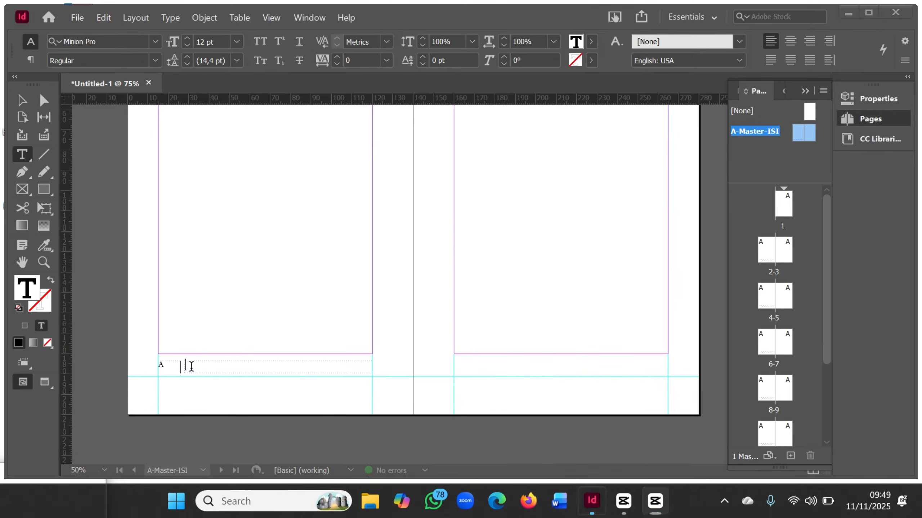
key(ctrl+v)
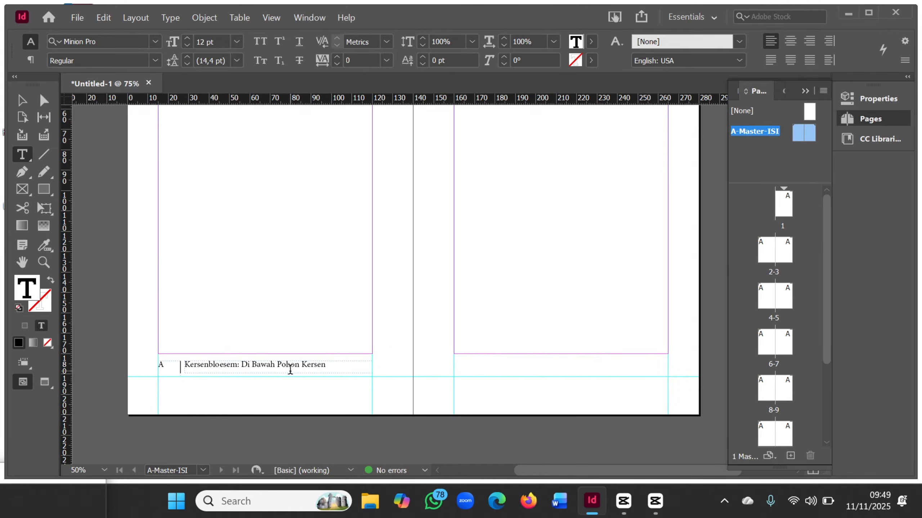
key(Escape)
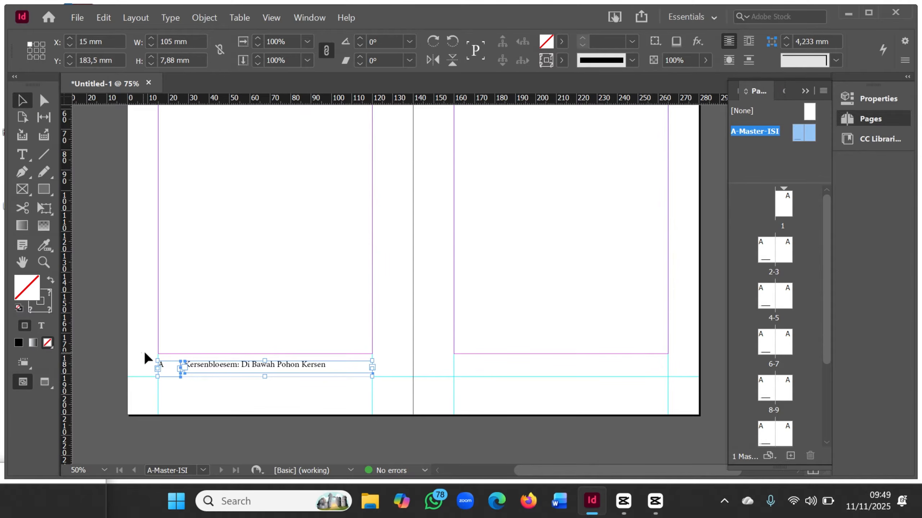
Step: Group the page number frame, vertical line and book title frame in the left page's footer
drag(144, 352, 383, 386)
right_click(267, 367)
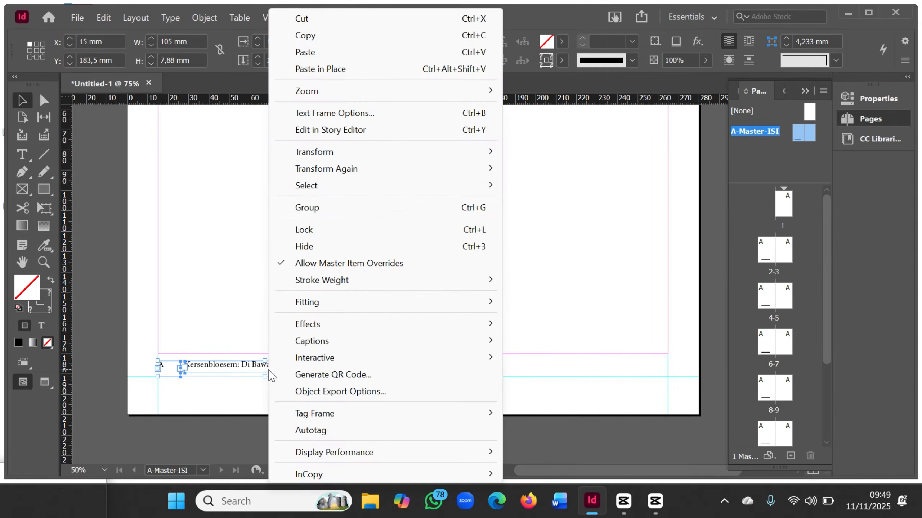
click(293, 207)
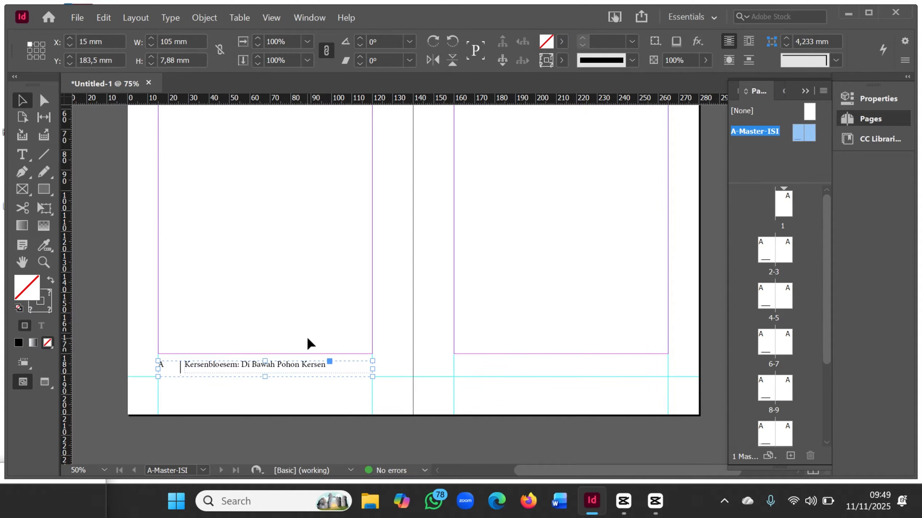
Step: Place a copy of the footer group below the right page's margins at the same height, flipped horizontally
key(ctrl+v)
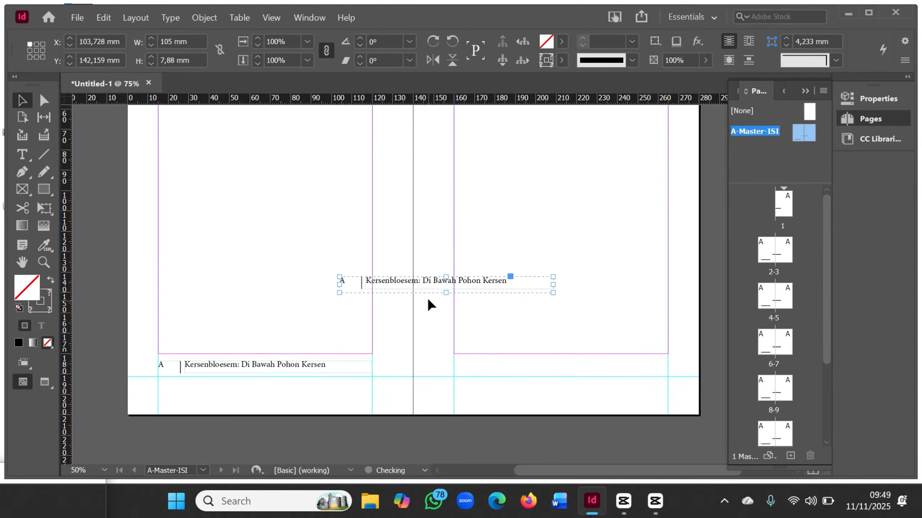
drag(423, 286, 537, 372)
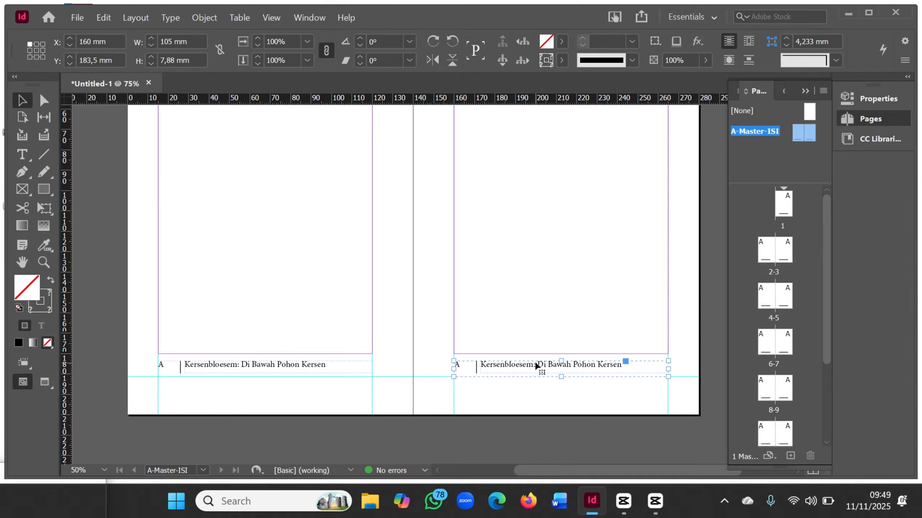
click(431, 60)
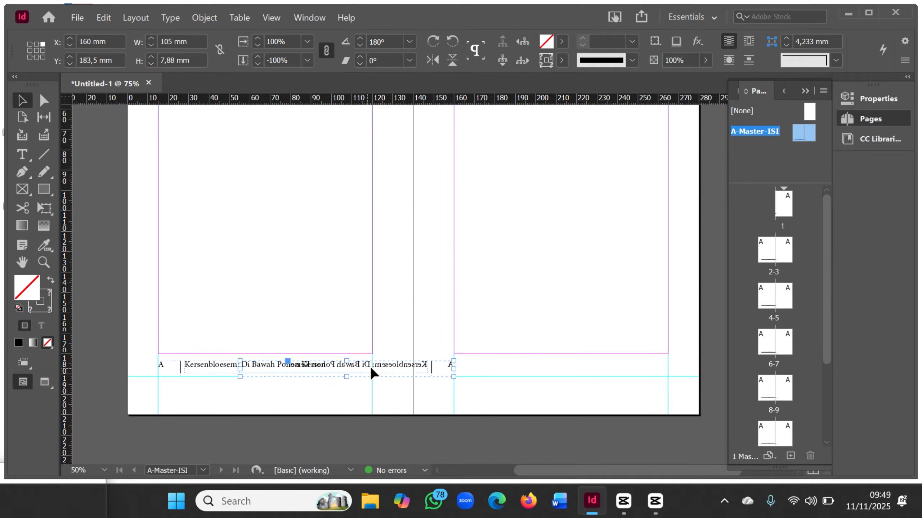
drag(373, 372, 584, 372)
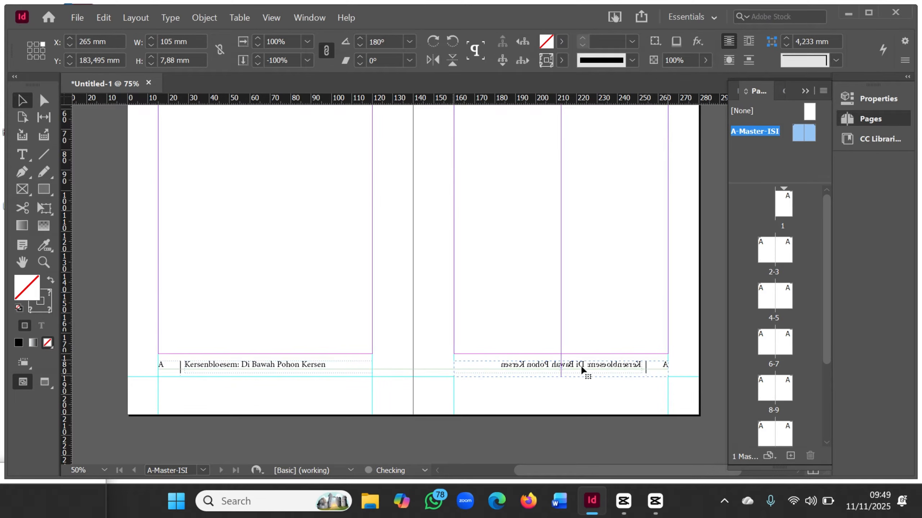
Step: Ungroup the mirrored footer on the right master page
right_click(579, 374)
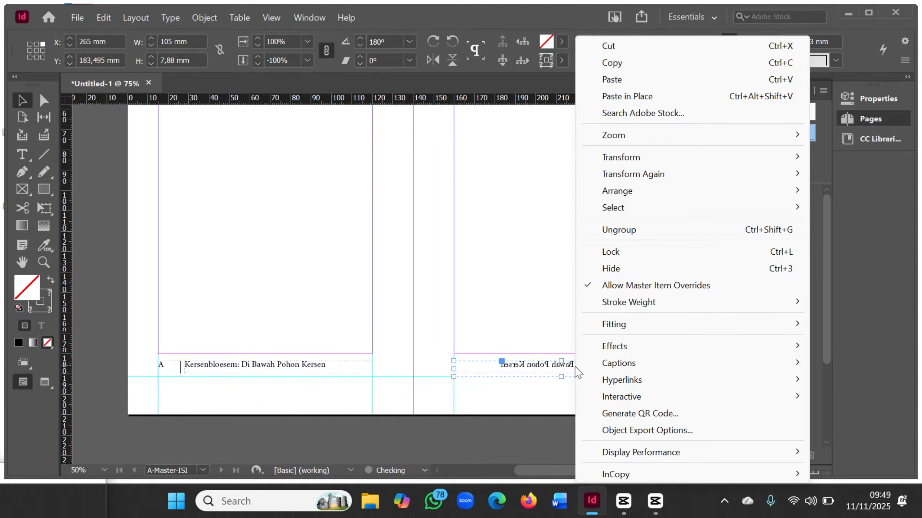
click(617, 230)
click(567, 304)
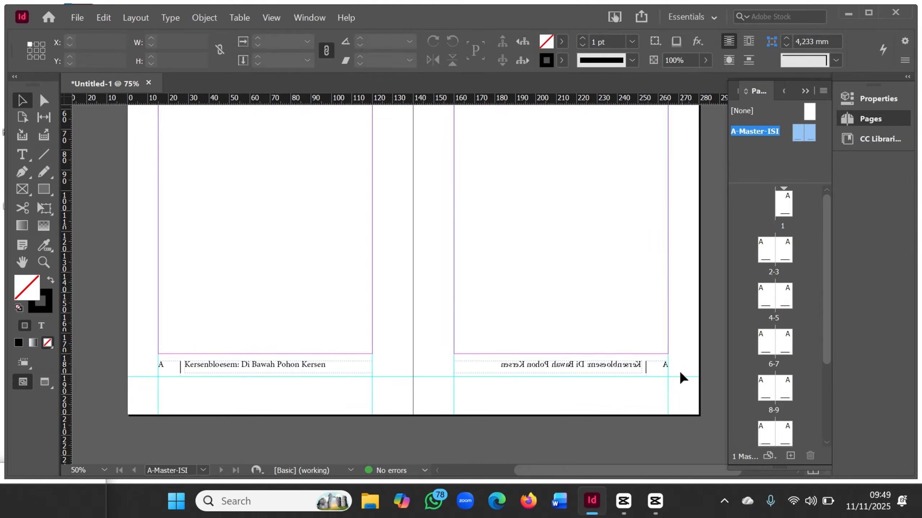
Step: Flip the right page's page number frame back to readable text and nudge it inward to end at the outside margin
click(656, 365)
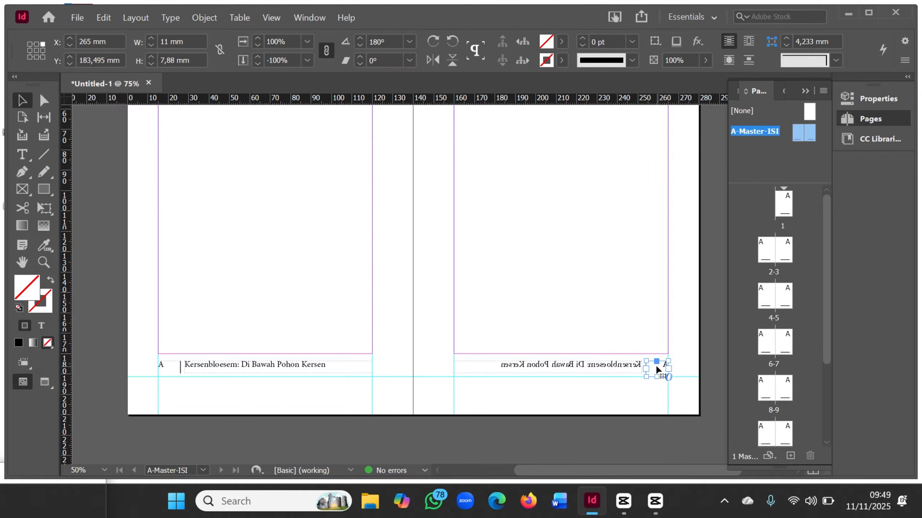
click(432, 60)
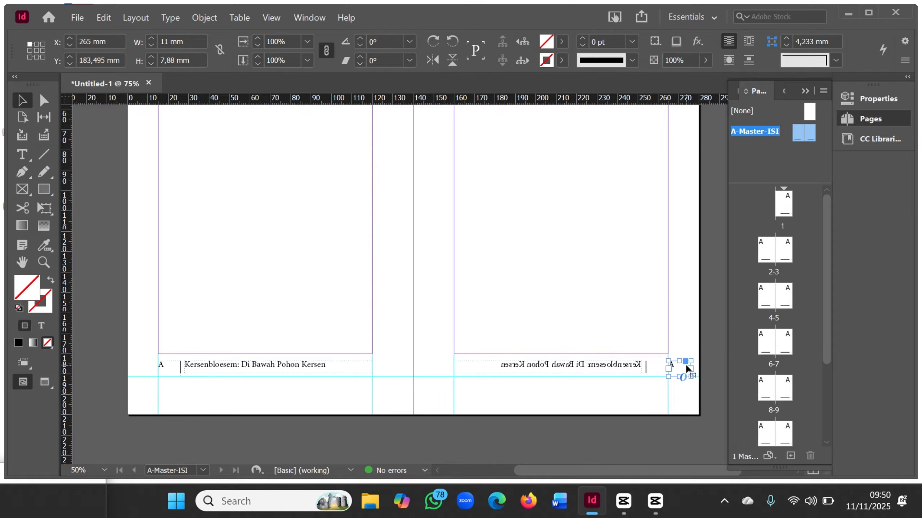
key(Left)
key(Left)
key(Left)
key(Left)
key(Left)
key(Left)
key(Left)
key(Left)
key(Left)
key(Left)
key(Left)
key(Left)
key(Left)
key(Left)
key(Left)
key(Left)
key(Left)
key(Left)
key(Left)
key(Left)
key(Left)
key(Left)
key(Left)
key(Left)
key(Left)
key(Left)
key(Left)
key(Left)
key(Left)
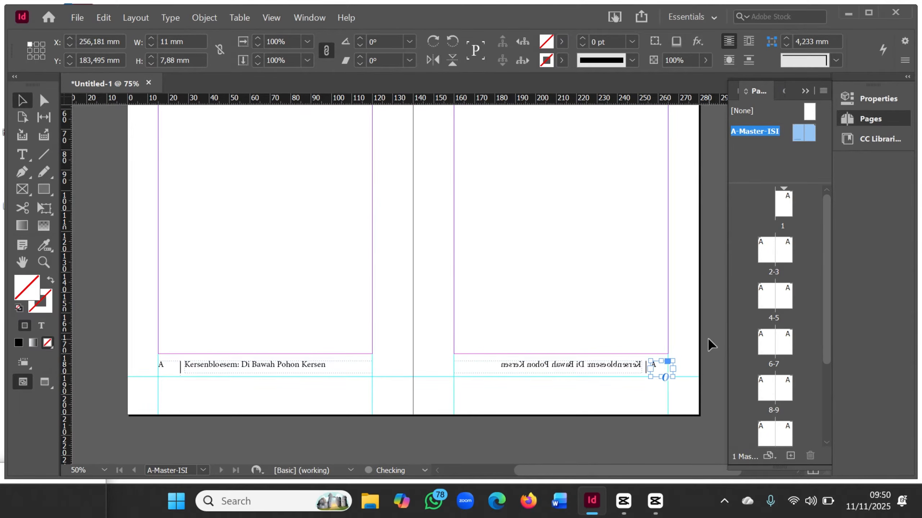
key(Left)
key(Left)
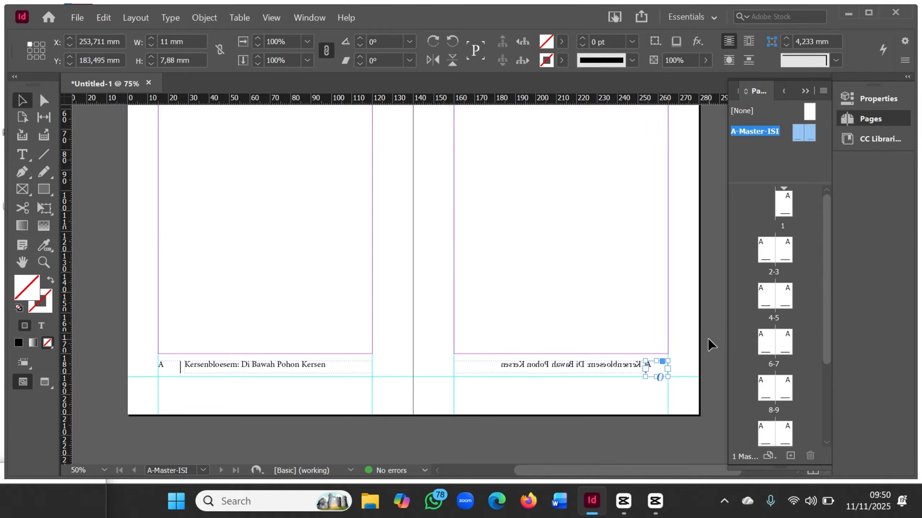
Step: Flip the right page's book title frame back to readable text and move it to start at the inside margin, X 160 mm
click(579, 365)
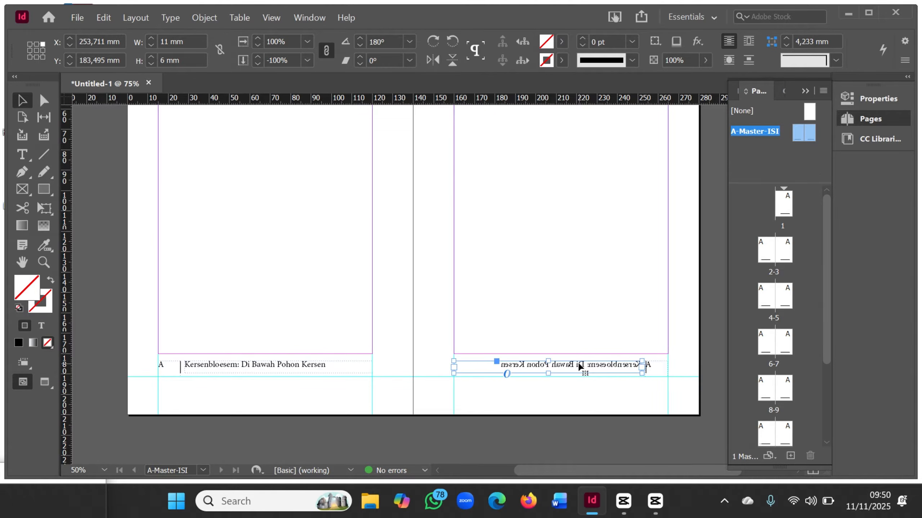
click(430, 59)
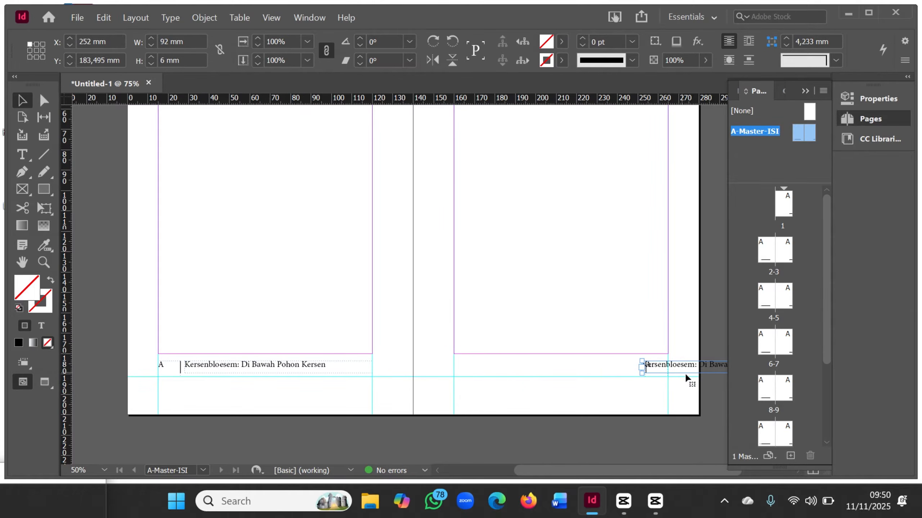
drag(699, 366, 512, 370)
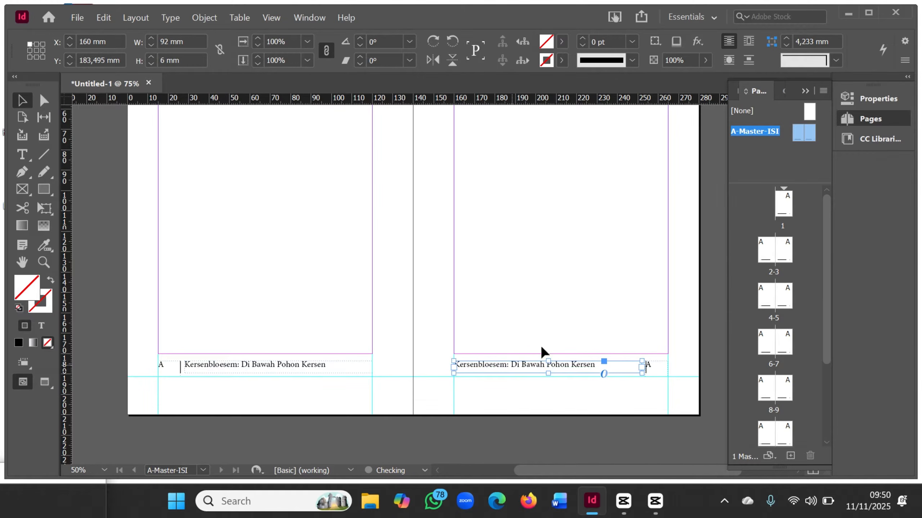
click(587, 283)
key(d)
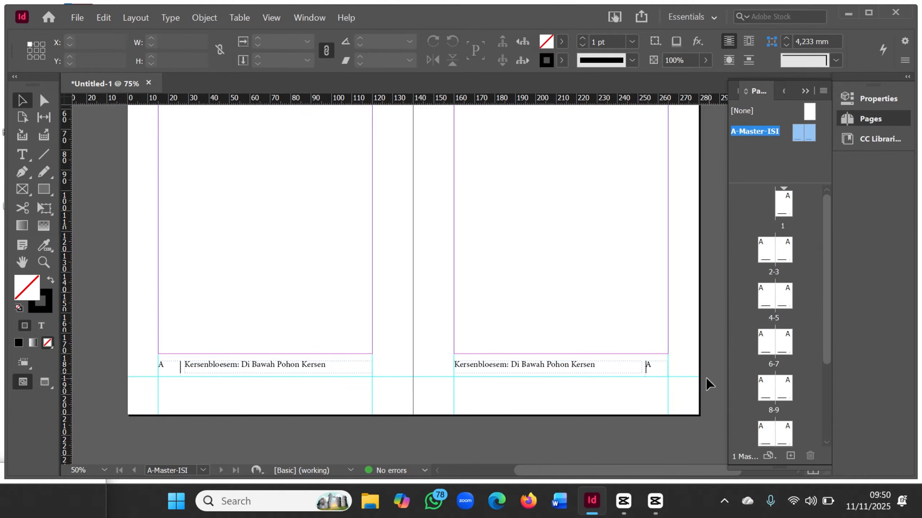
Step: Right-align the page number and the book title in the right page's footer
double_click(651, 366)
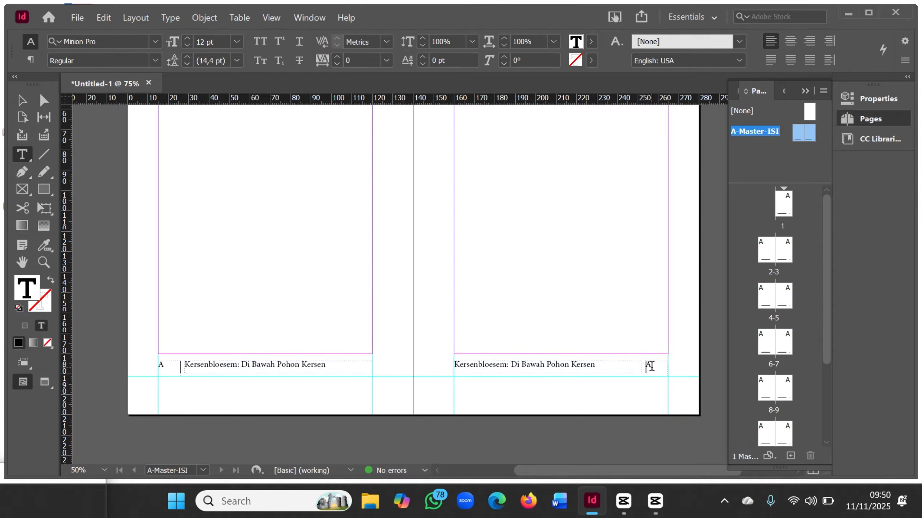
click(805, 47)
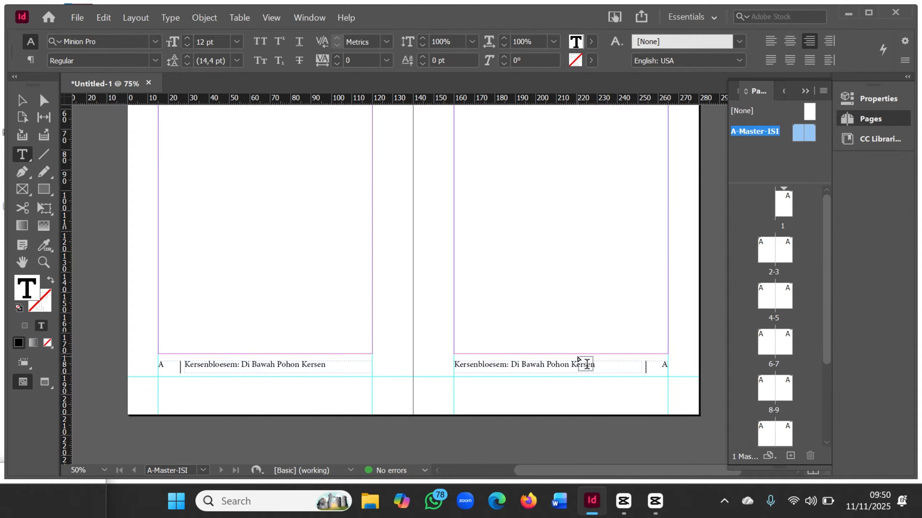
double_click(532, 364)
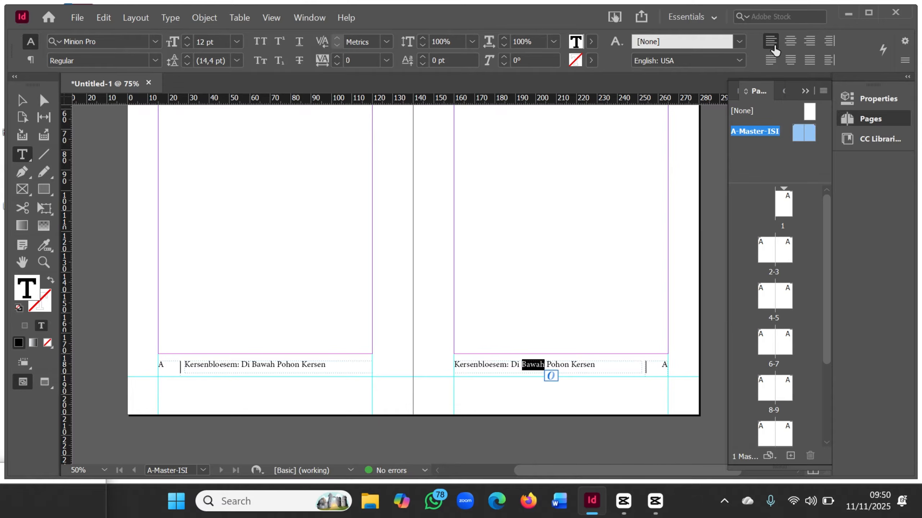
click(809, 45)
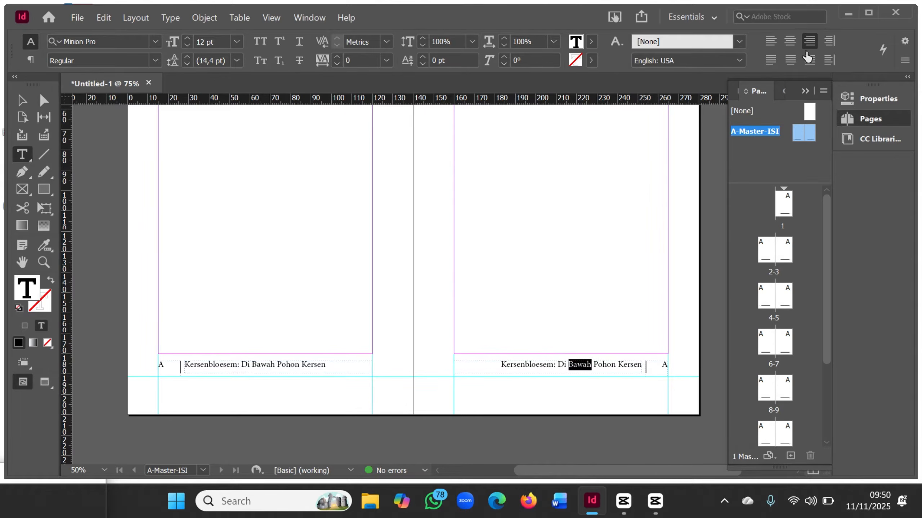
click(605, 336)
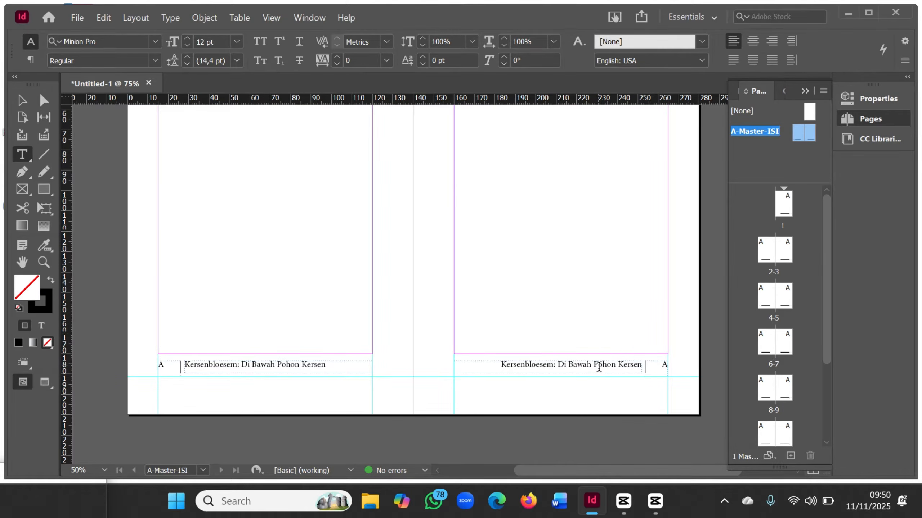
Step: Duplicate the A-Master-ISI master spread
scroll(599, 367, up, 5)
scroll(598, 368, down, 5)
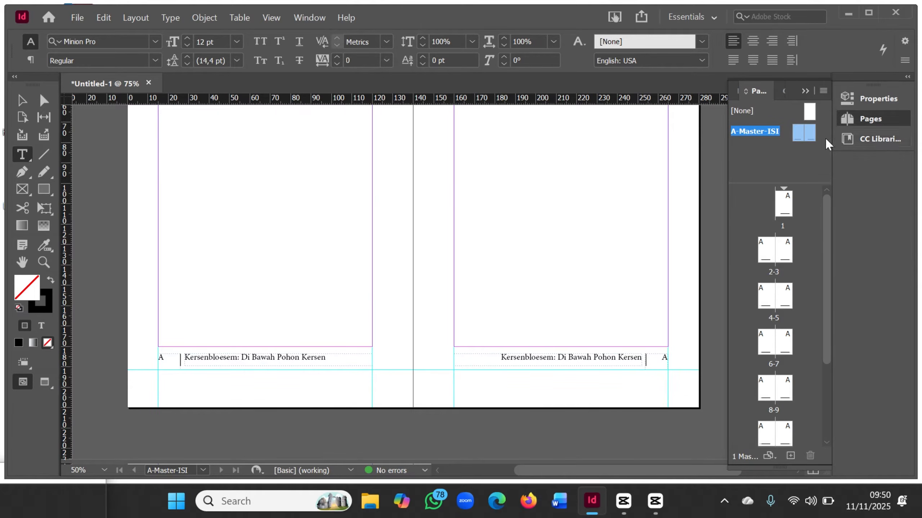
right_click(796, 138)
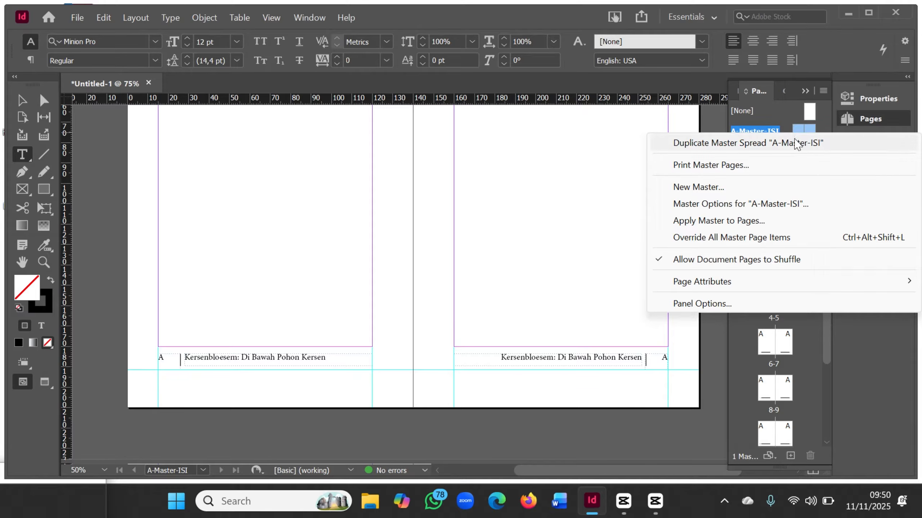
click(796, 145)
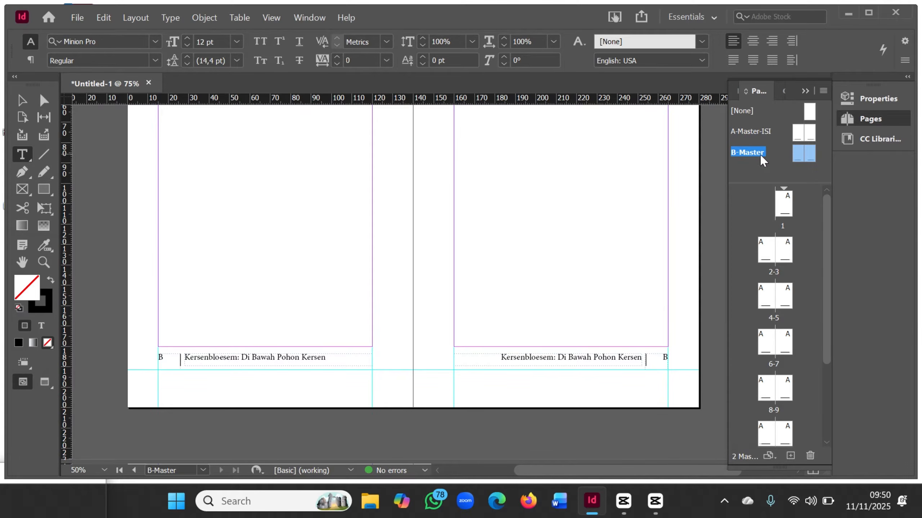
Step: Rename the duplicated B master spread as Master-Bagian/Kelengkapan
right_click(794, 155)
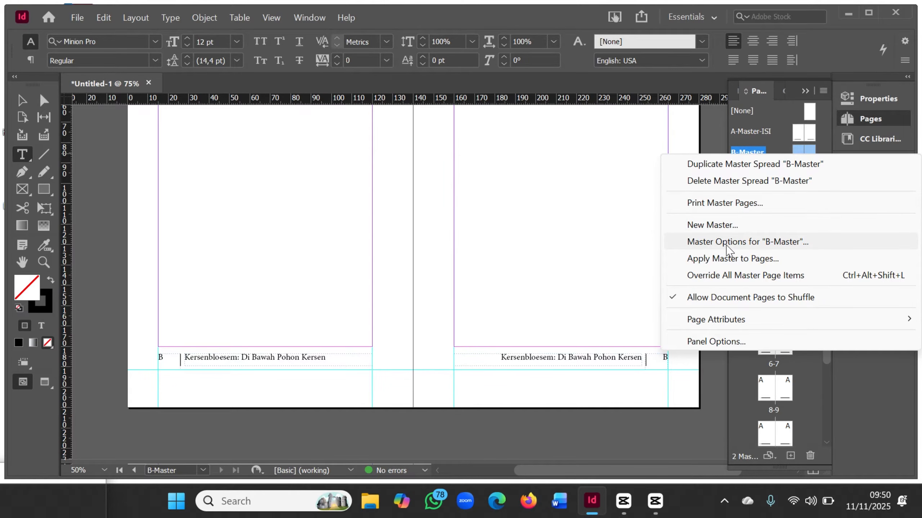
click(726, 242)
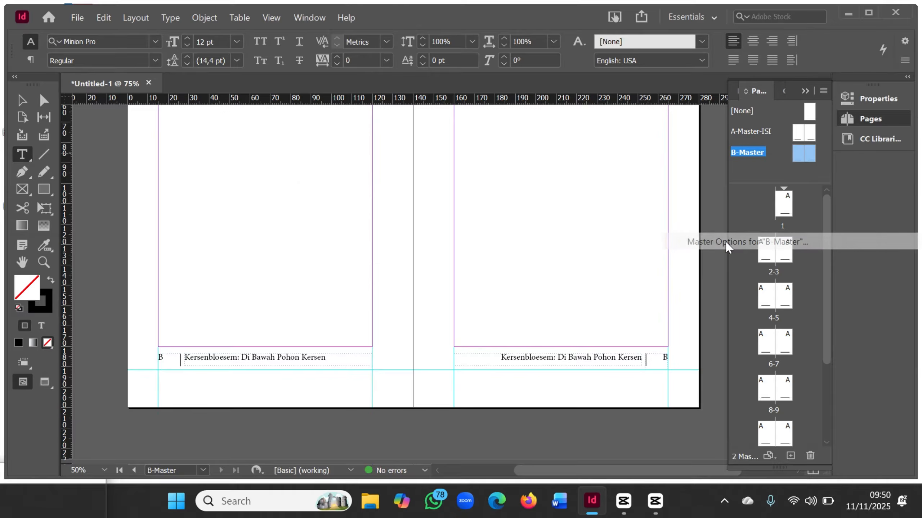
click(452, 239)
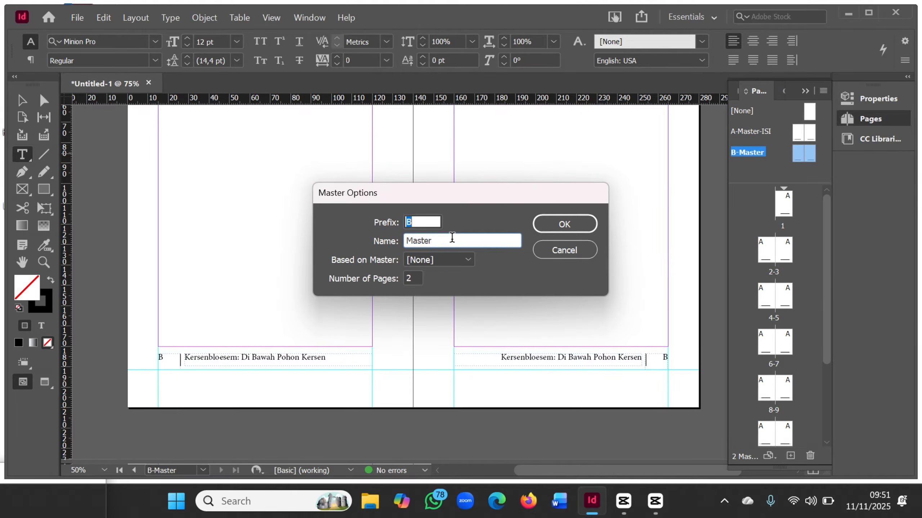
text(-Bagian)
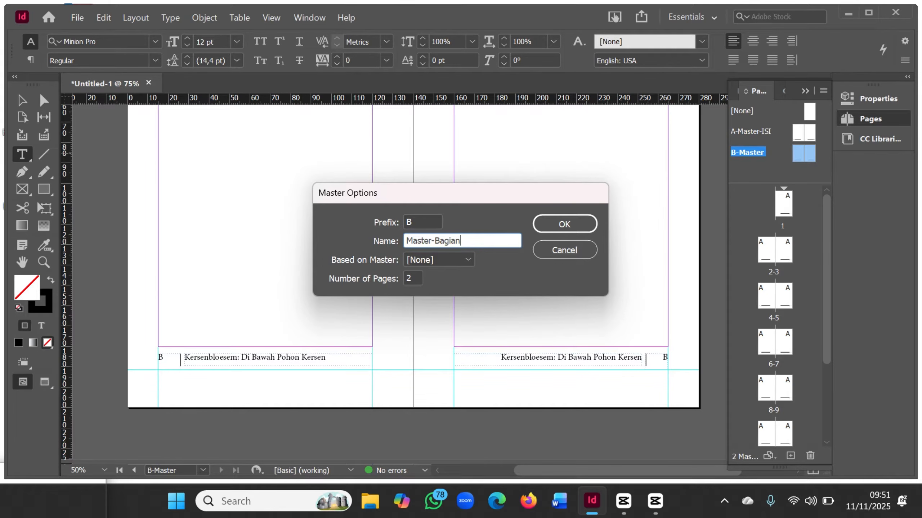
text(/Kelengkapan)
click(576, 231)
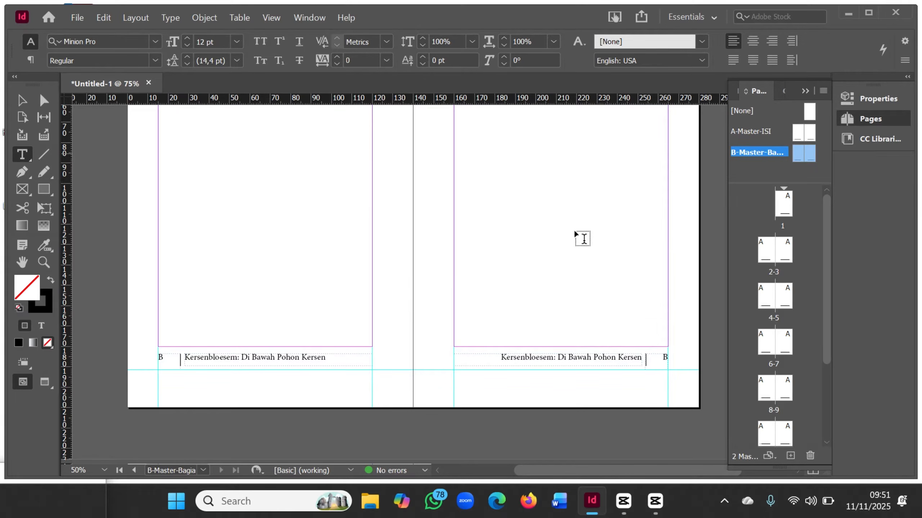
Step: Delete the book title frame from the left page's footer on the B master spread
scroll(731, 258, right, 1)
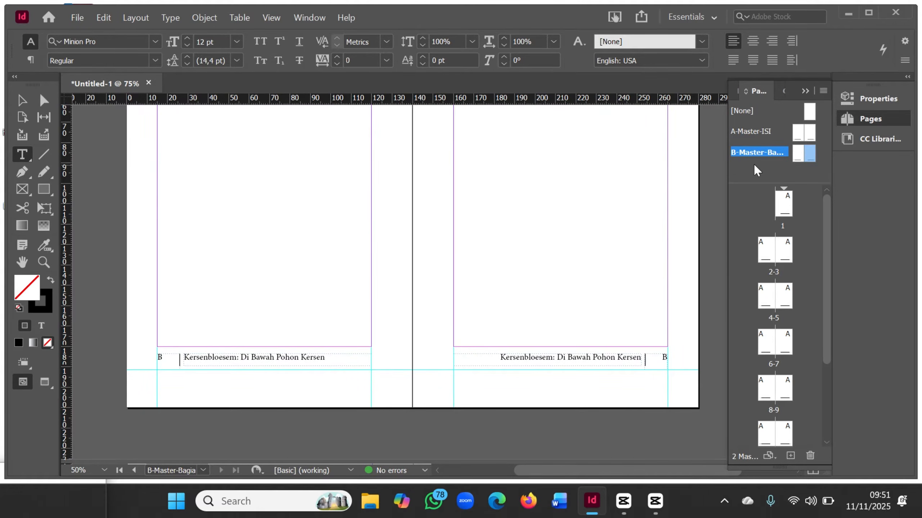
double_click(797, 155)
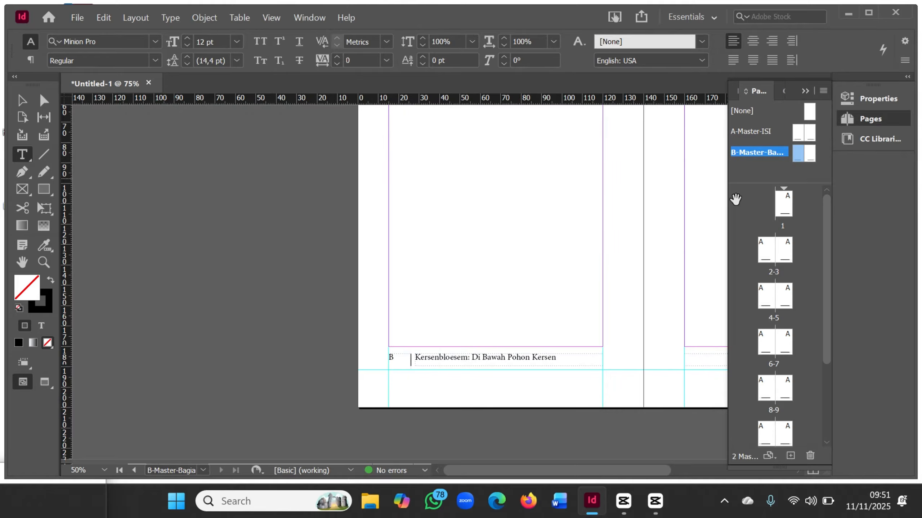
drag(663, 472, 743, 465)
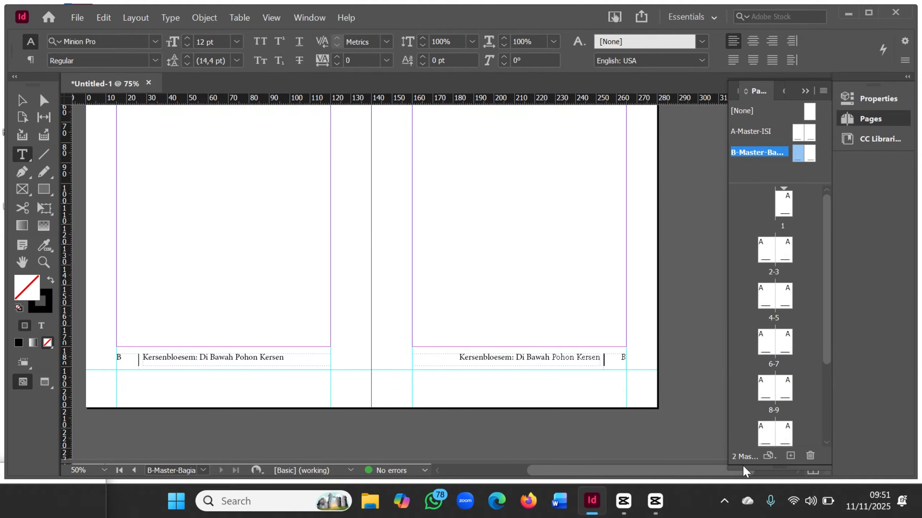
click(217, 357)
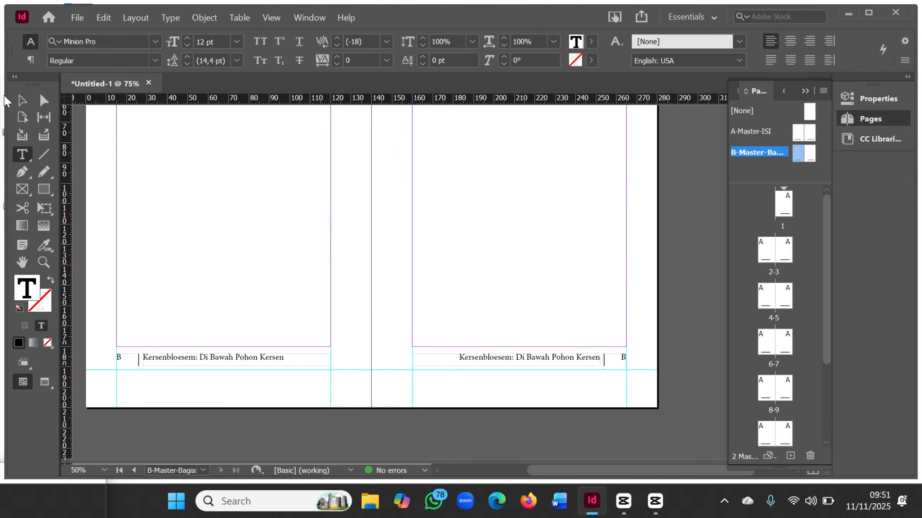
click(21, 101)
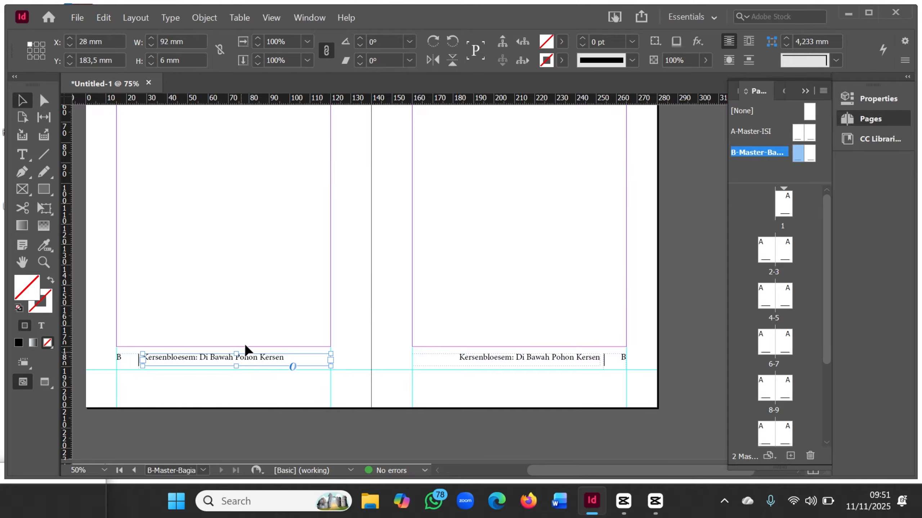
key(Delete)
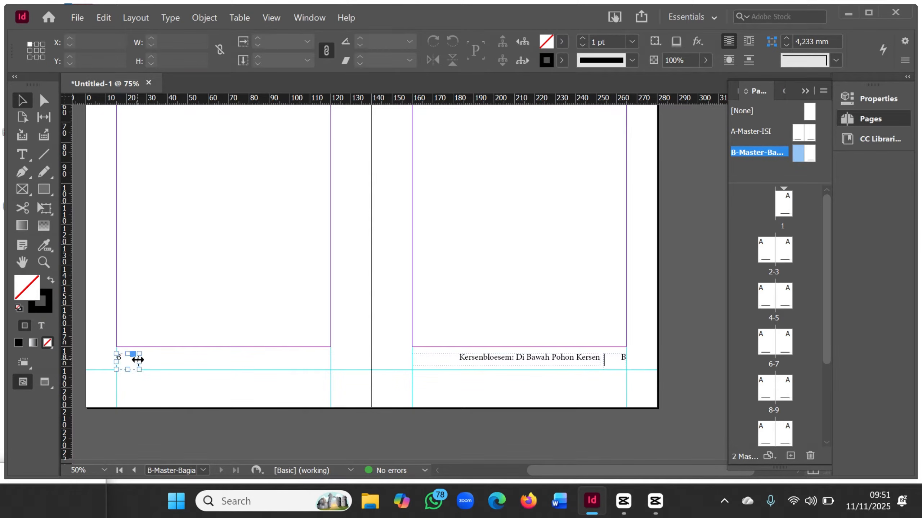
Step: Move the left page's grouped page number and divider to the centre of the footer, X about 61.9 mm and Y about 182.6 mm
click(136, 357)
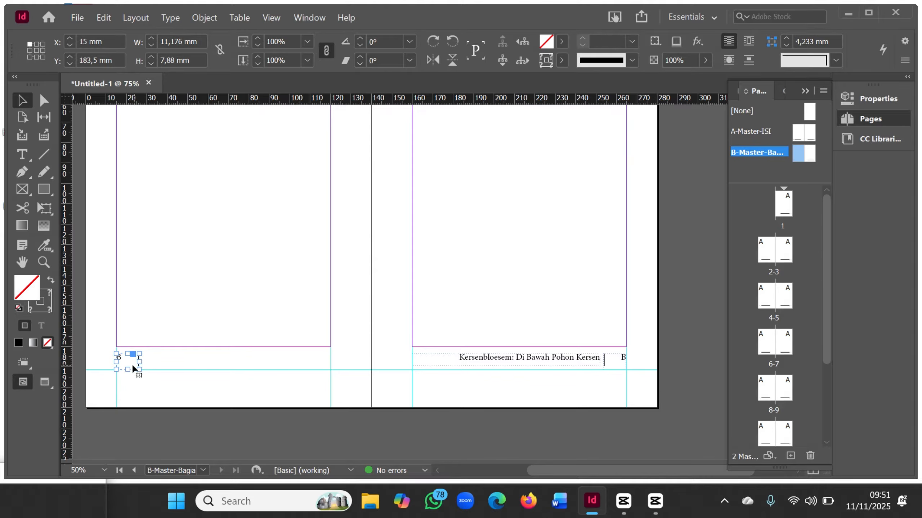
drag(126, 363, 221, 361)
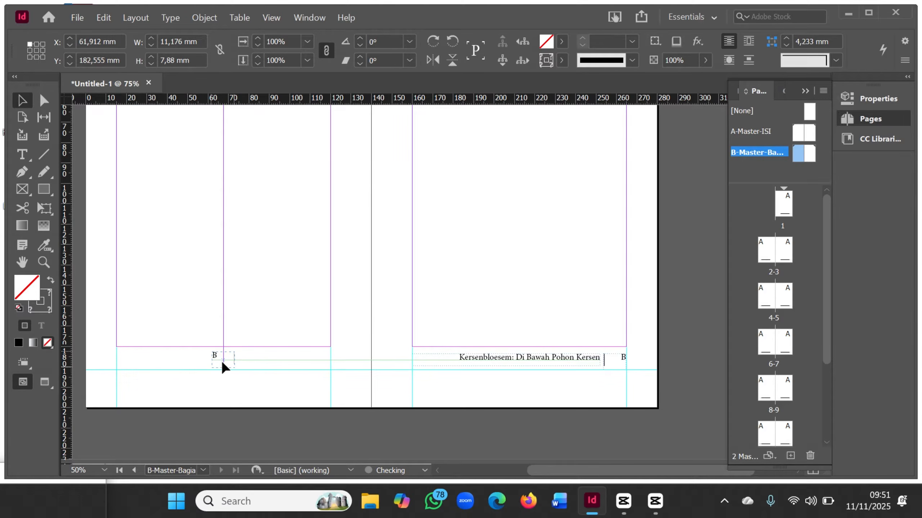
click(243, 358)
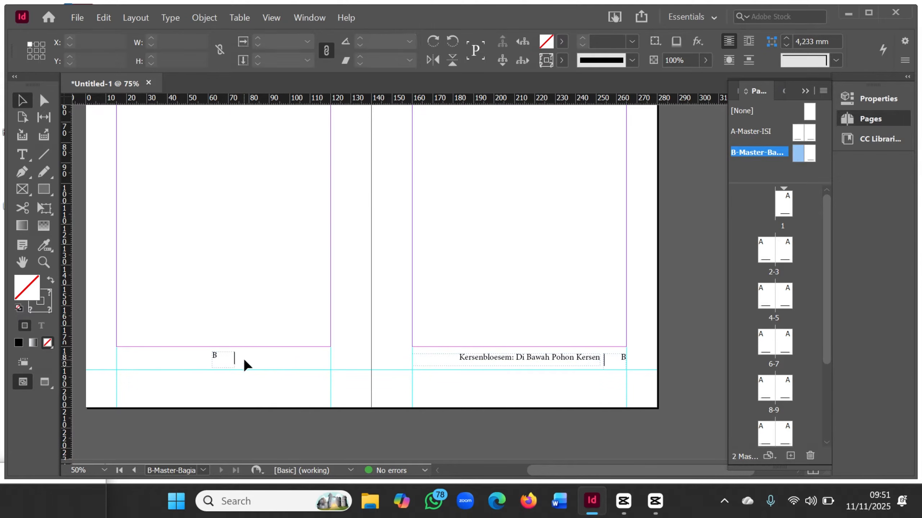
click(234, 361)
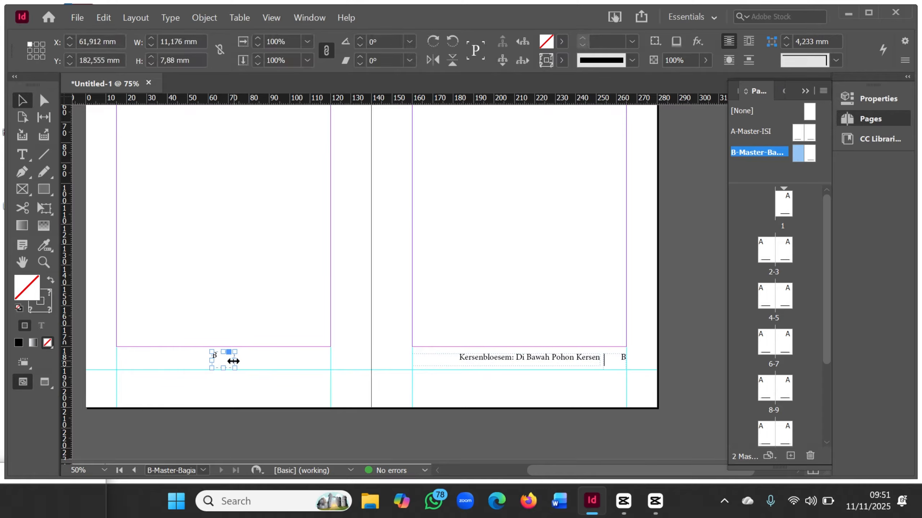
Step: Ungroup the left page's page number and divider, and delete the divider line
right_click(223, 359)
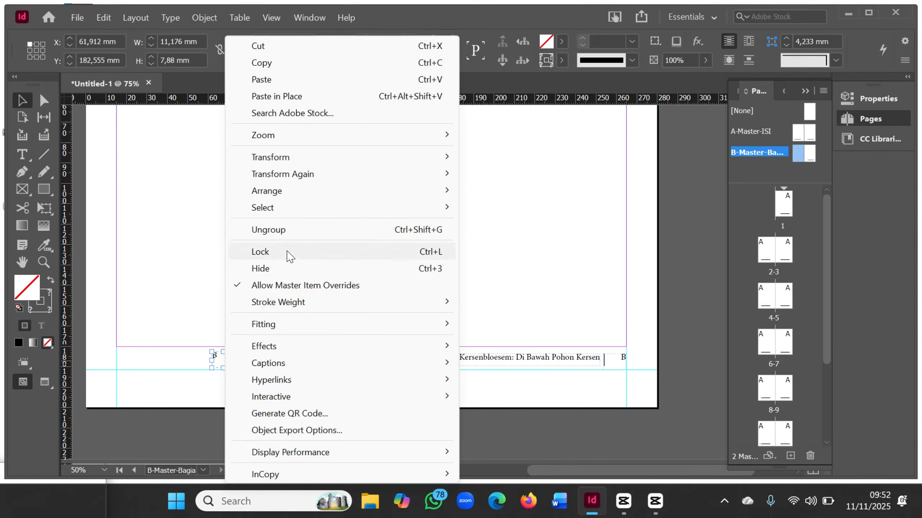
click(276, 230)
click(263, 352)
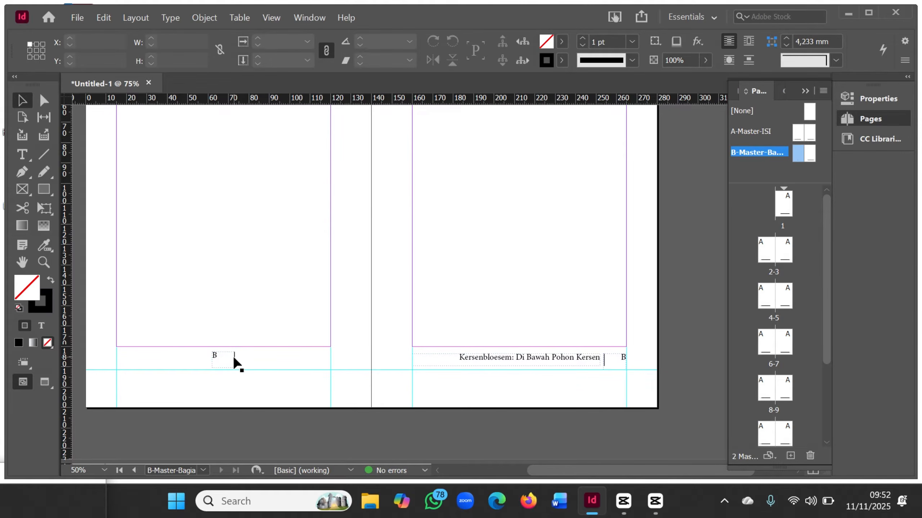
key(Delete)
Step: Delete the book title and divider line from the right page's footer and move its page number frame to X 207 mm, Y 182.555 mm
click(565, 359)
key(Delete)
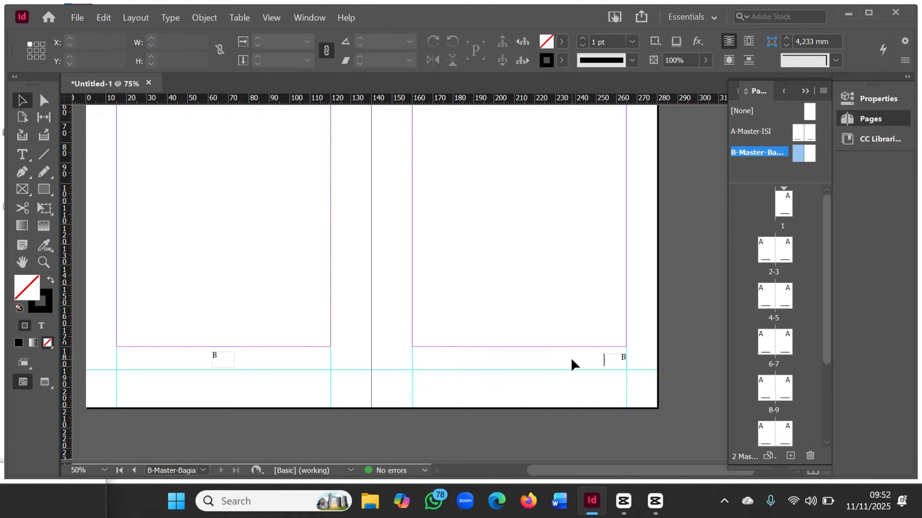
click(604, 362)
drag(615, 359, 526, 363)
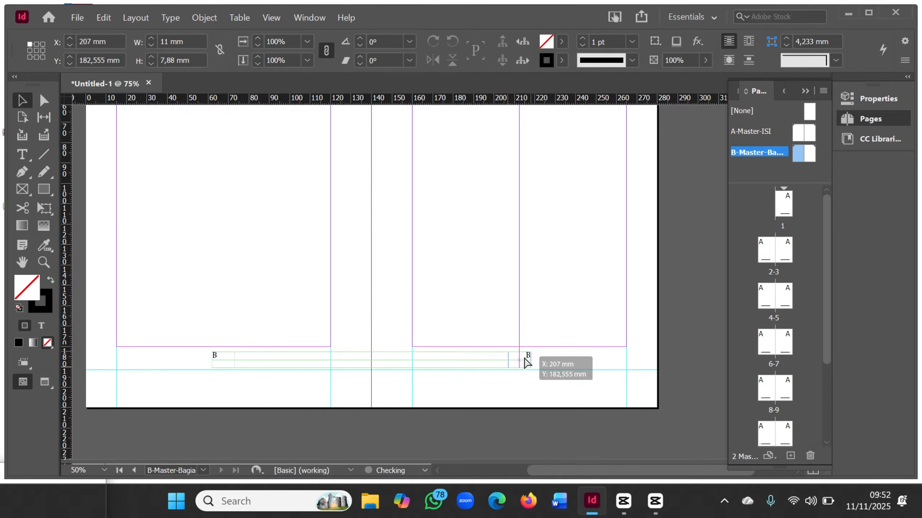
drag(527, 361, 524, 360)
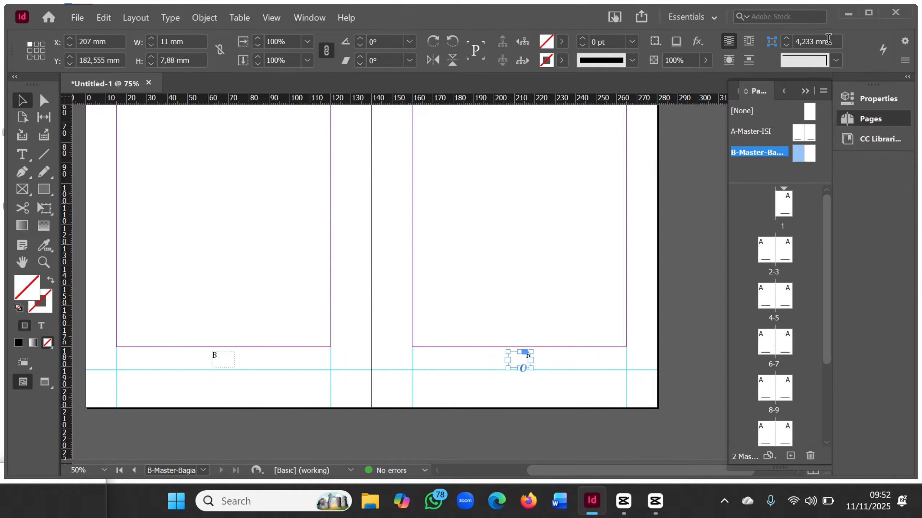
Step: Centre-align the page number text in the footers of both B master pages
double_click(520, 357)
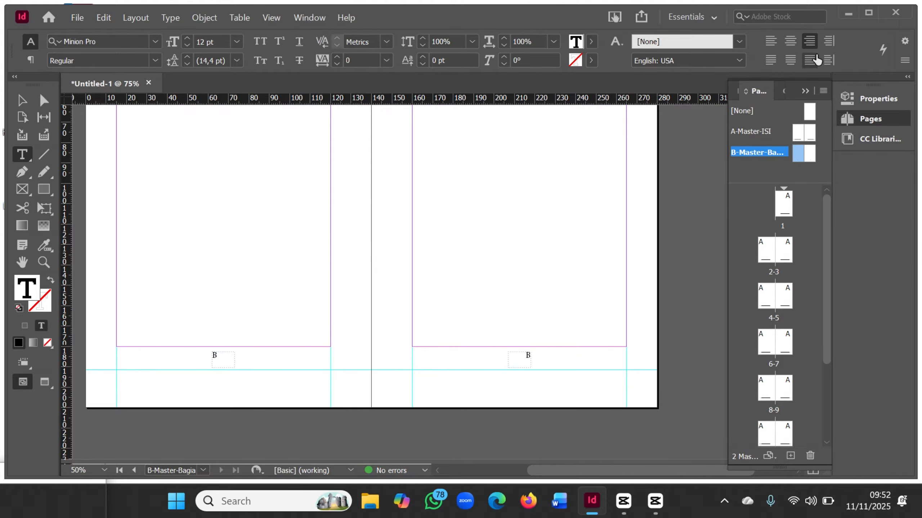
click(790, 41)
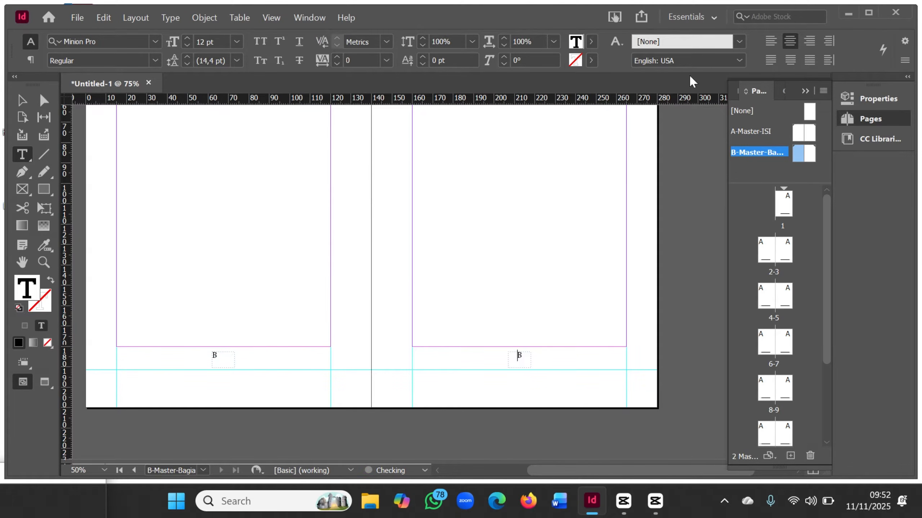
click(216, 355)
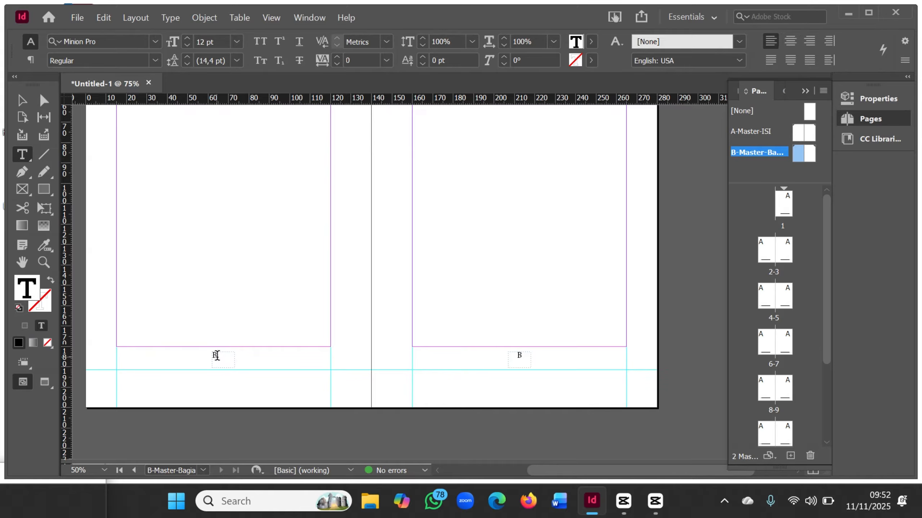
click(790, 41)
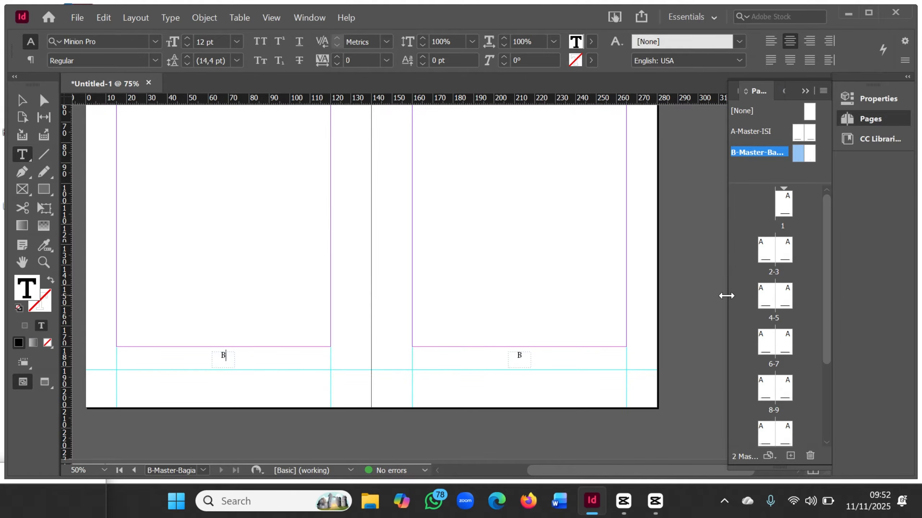
Step: Start the page numbering of document page 1 at 1 with the lowercase Roman style i, ii, iii, iv
double_click(783, 206)
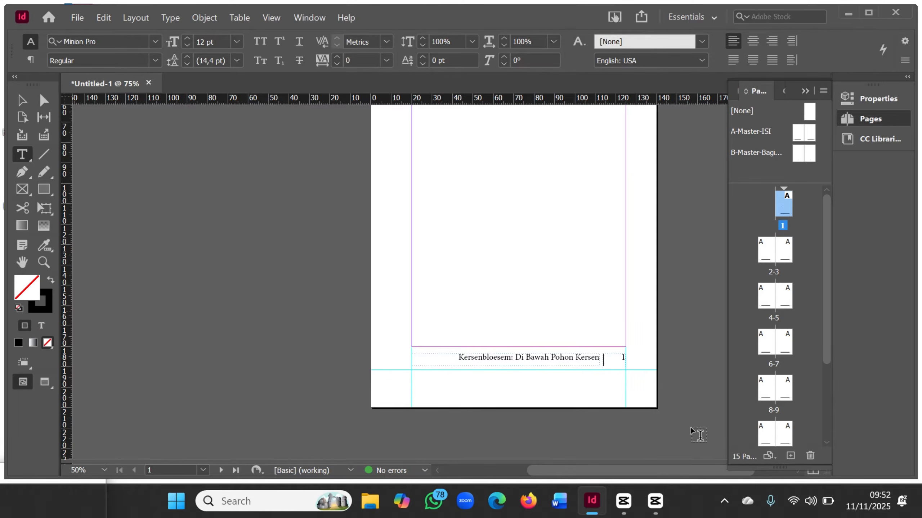
right_click(789, 201)
click(778, 195)
right_click(777, 195)
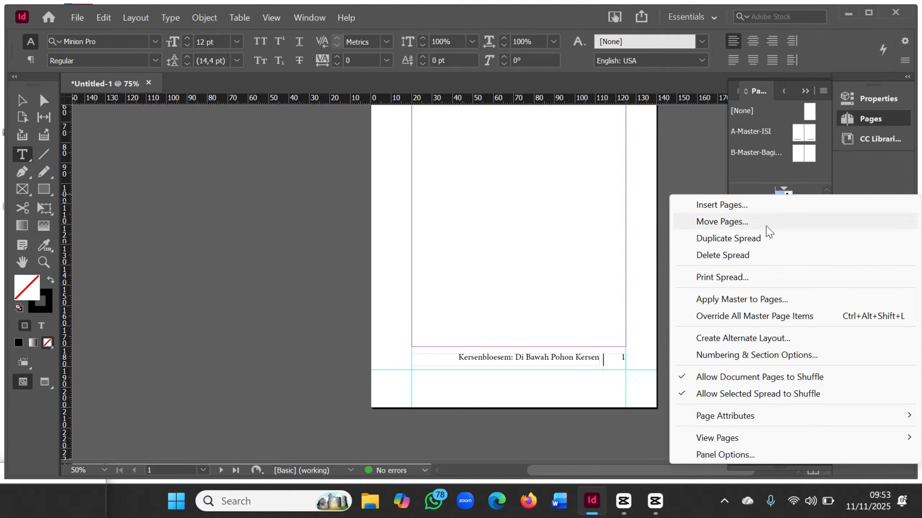
click(733, 356)
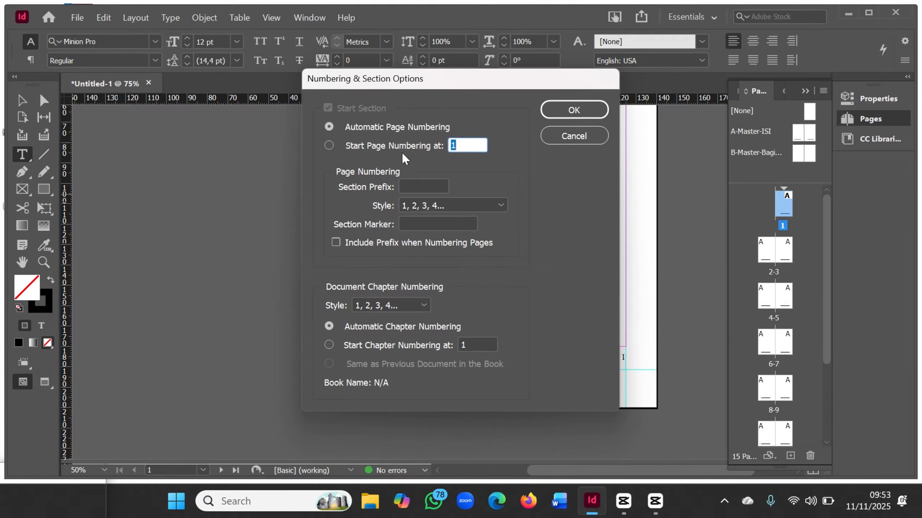
click(328, 145)
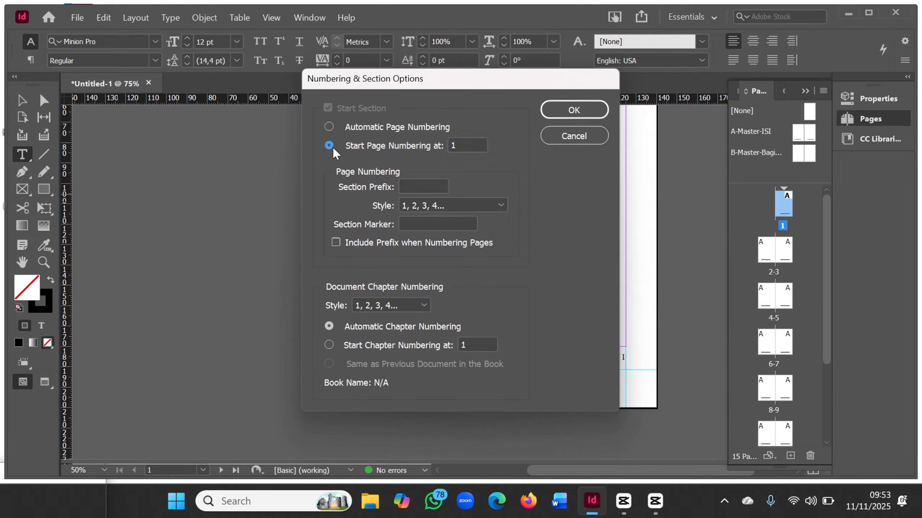
click(447, 206)
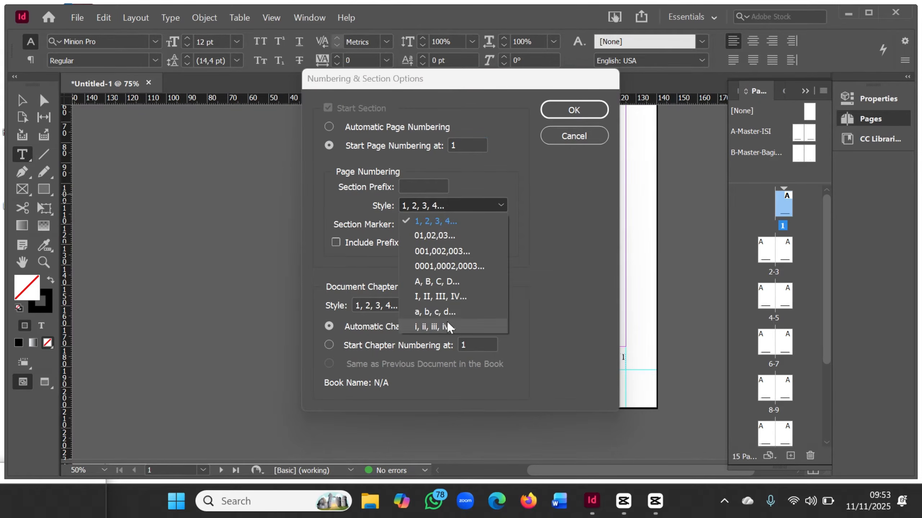
click(448, 326)
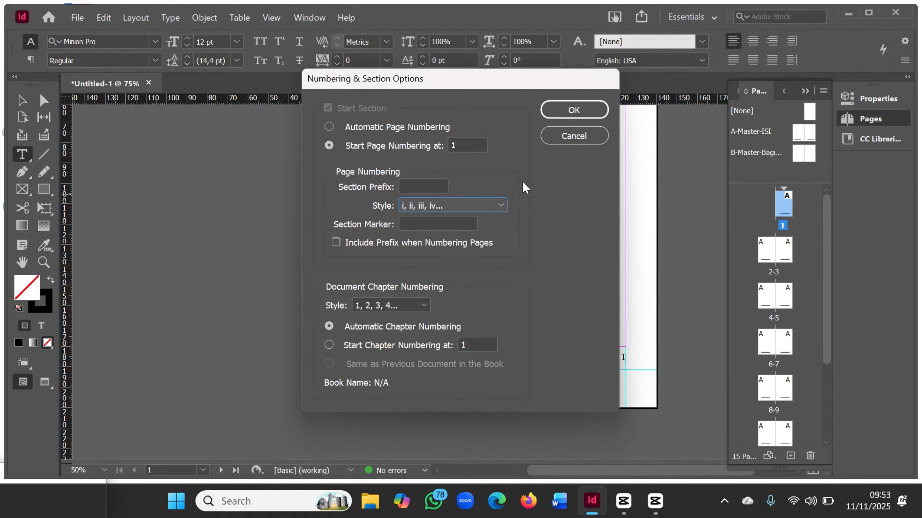
click(557, 111)
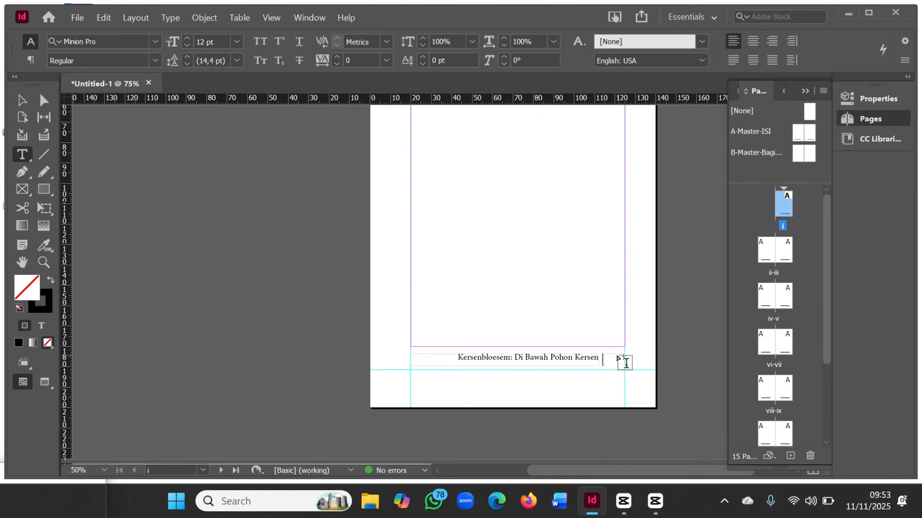
scroll(592, 327, down, 6)
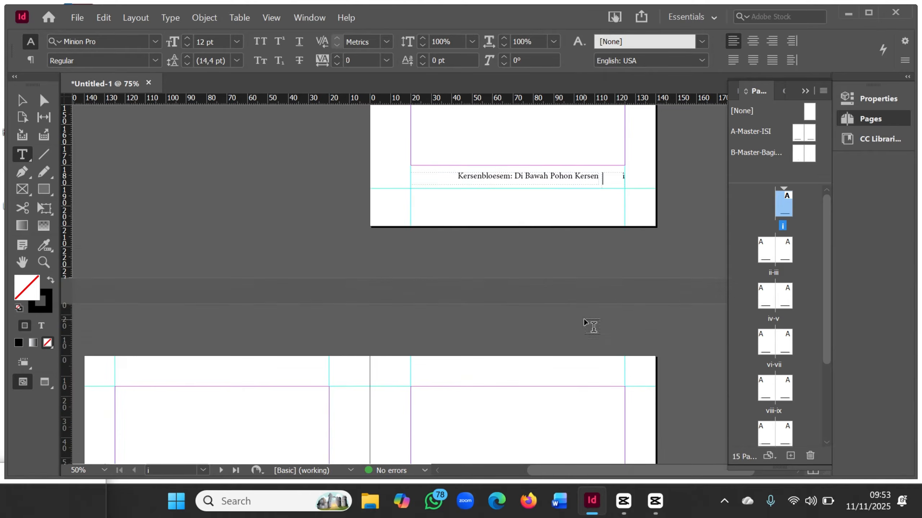
Step: Apply the [None] master to pages i-ii so they carry no footer
scroll(592, 327, down, 4)
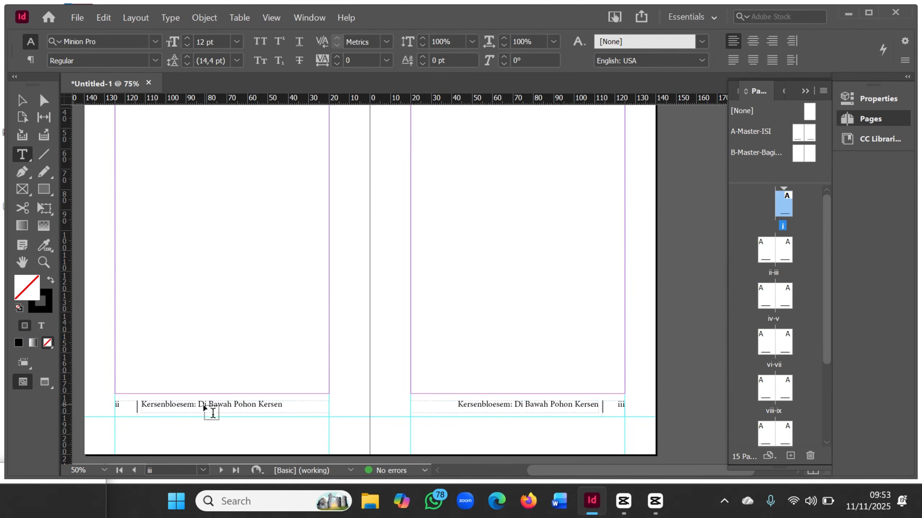
scroll(603, 244, down, 5)
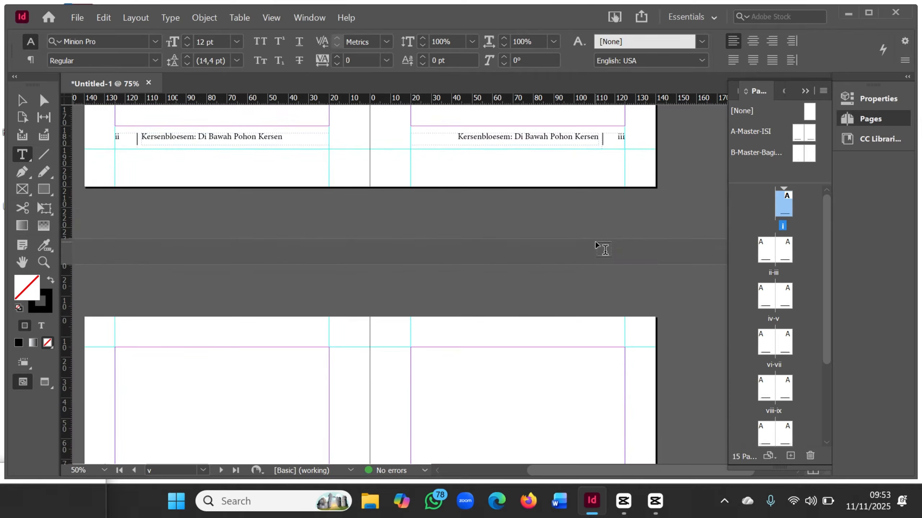
scroll(604, 250, up, 6)
scroll(595, 241, up, 8)
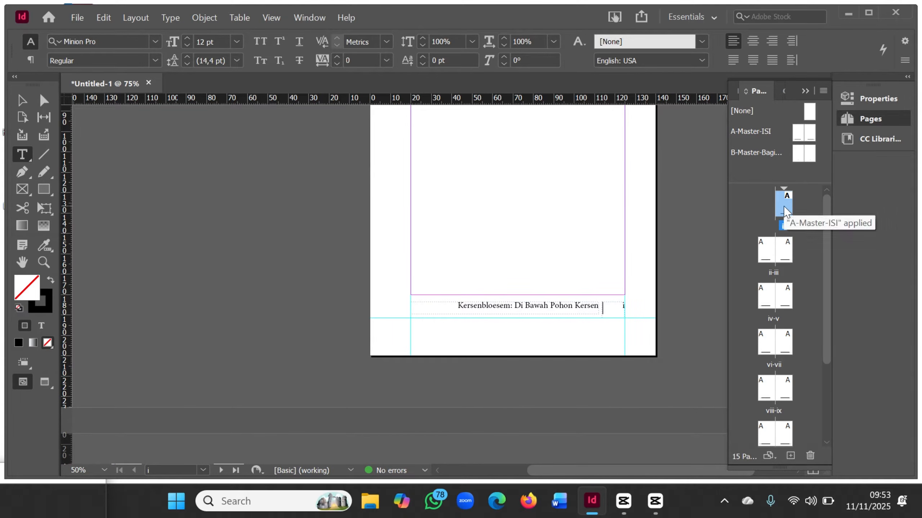
shift+click(764, 258)
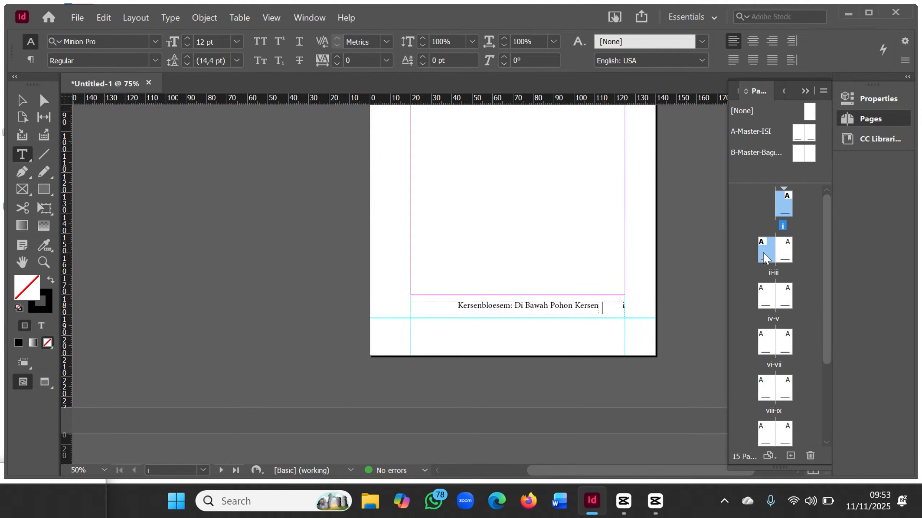
scroll(493, 211, up, 10)
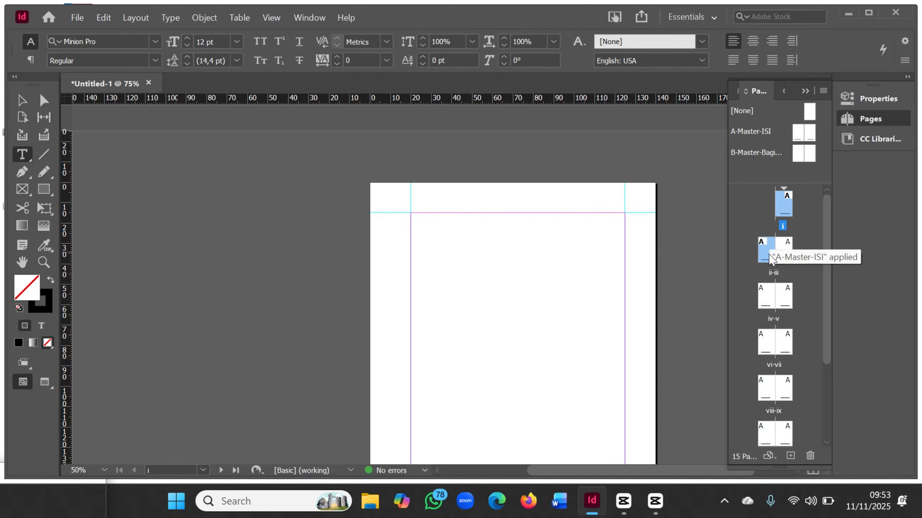
right_click(782, 213)
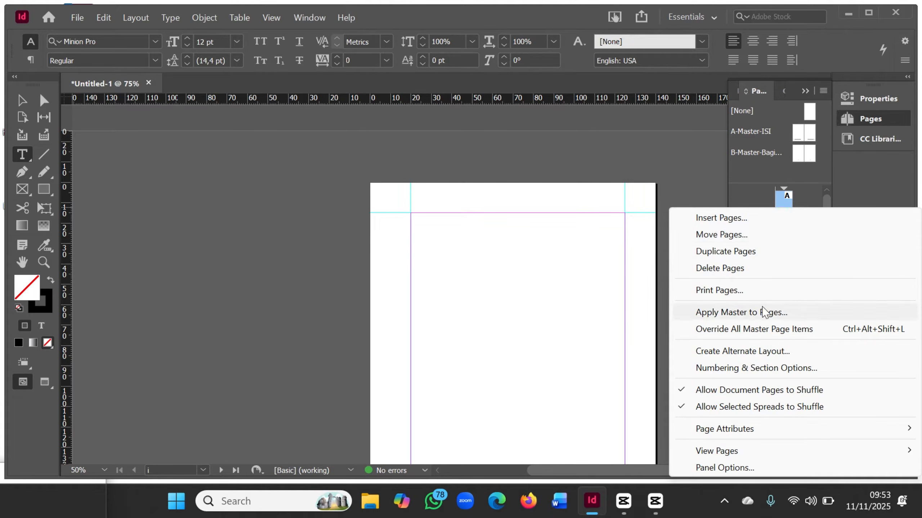
click(740, 312)
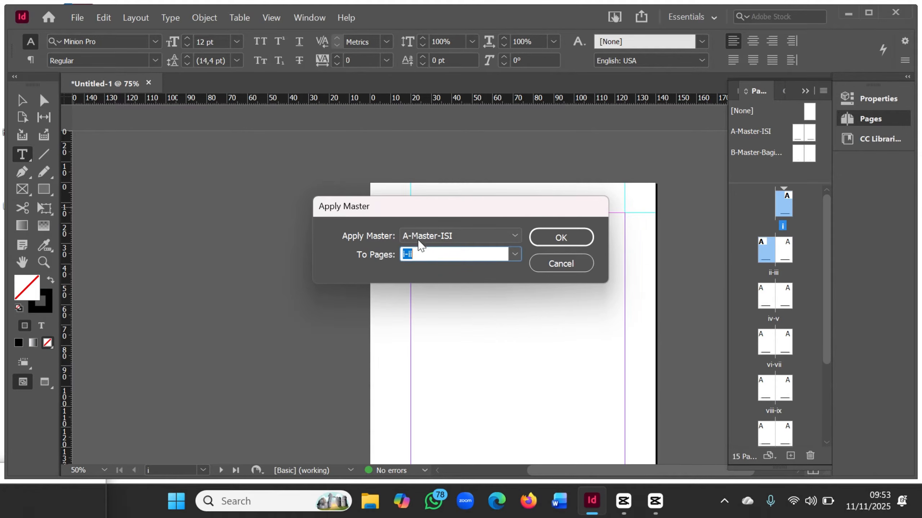
click(518, 238)
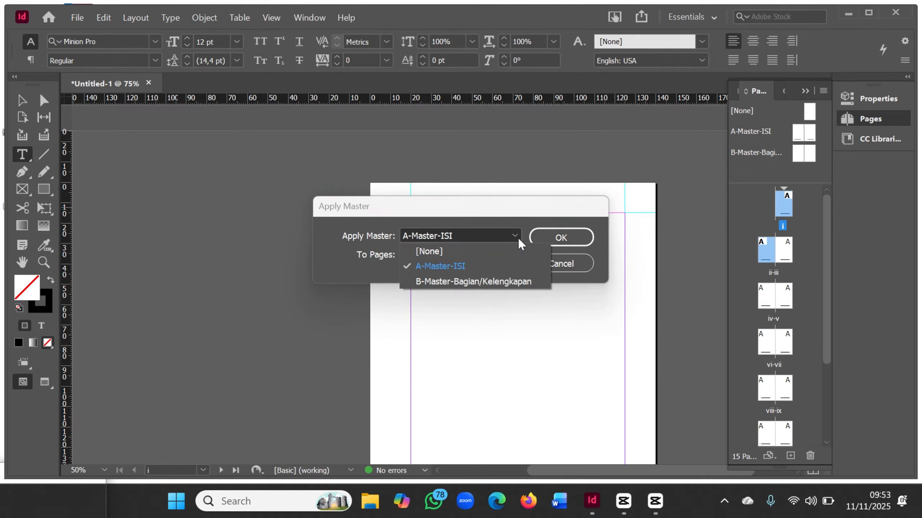
click(445, 250)
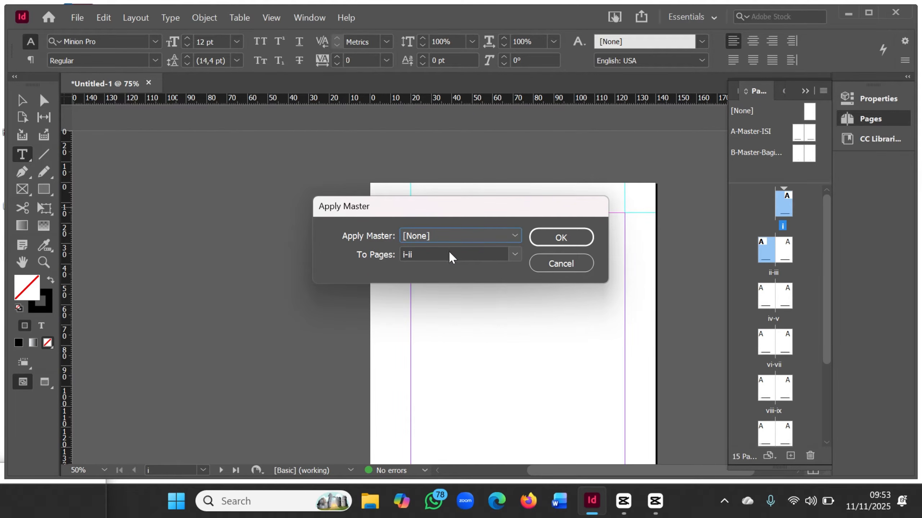
click(560, 239)
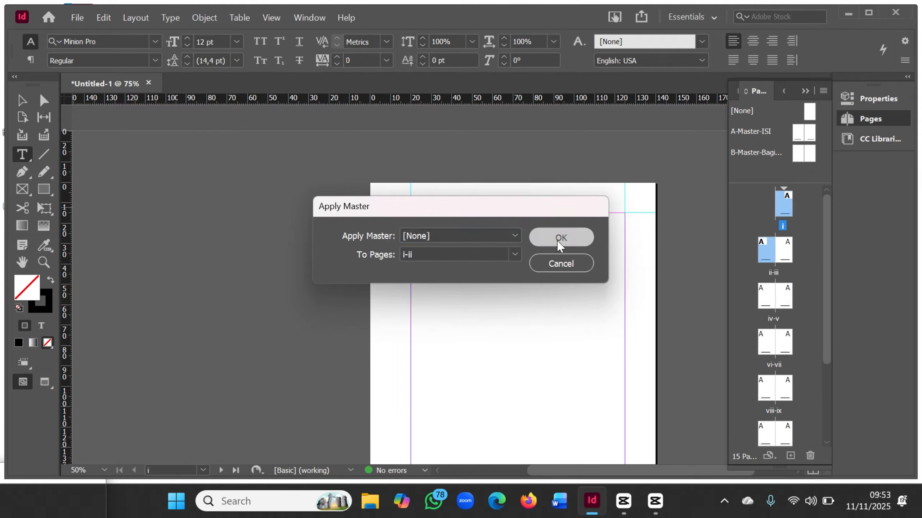
Step: Check the footers and page numbers on pages i to v
scroll(576, 241, down, 3)
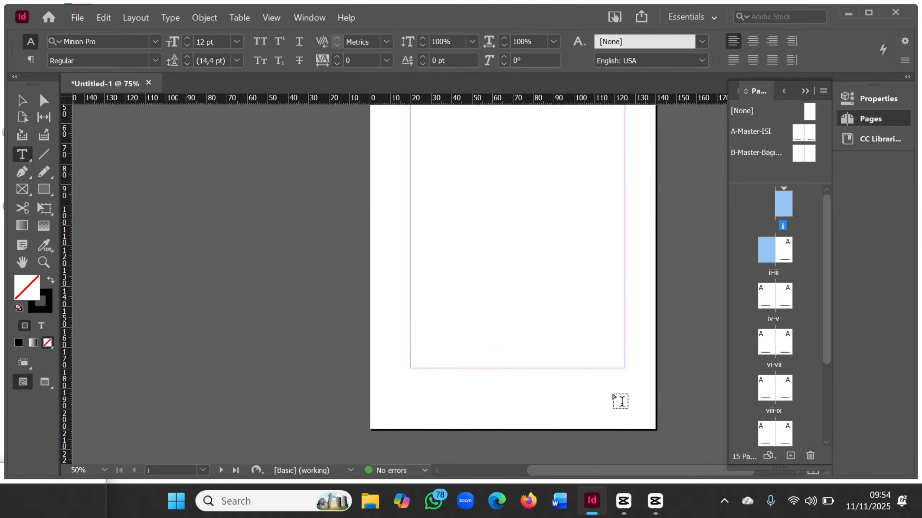
scroll(518, 387, down, 10)
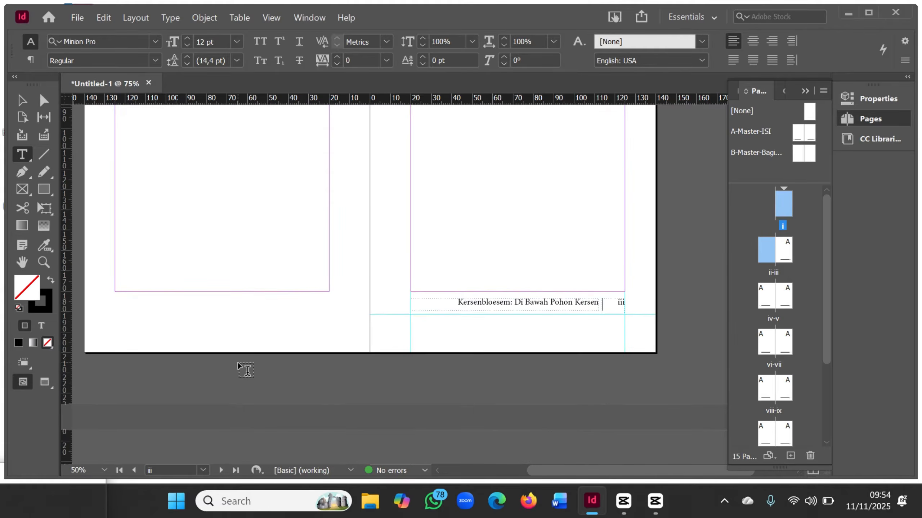
scroll(274, 243, up, 2)
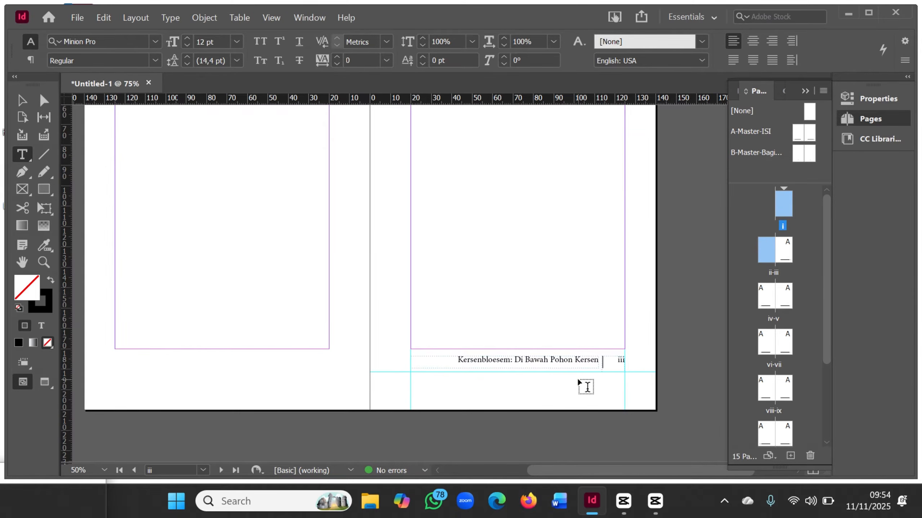
scroll(635, 375, up, 12)
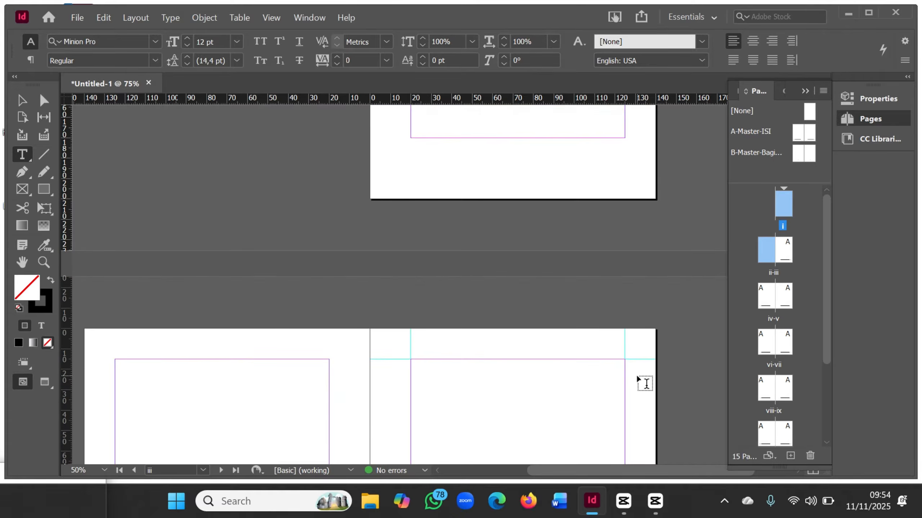
scroll(637, 379, up, 6)
scroll(637, 380, up, 2)
scroll(641, 379, down, 18)
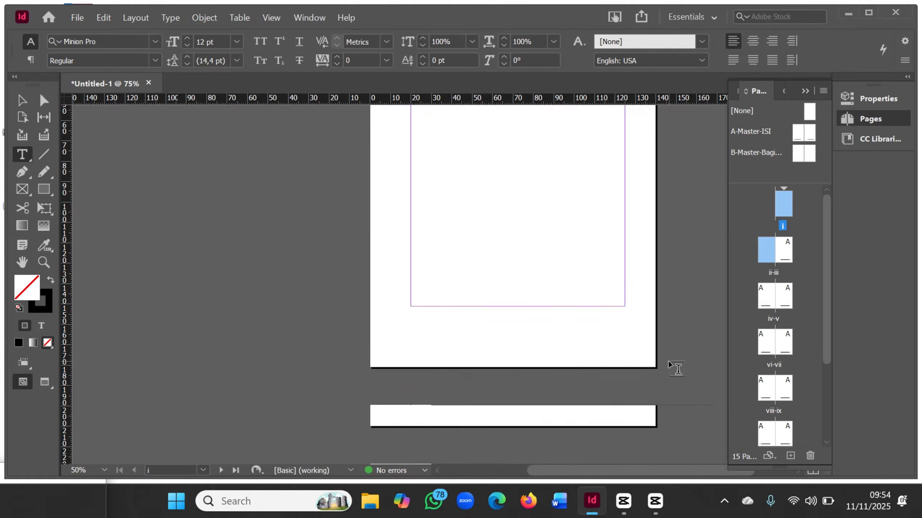
scroll(638, 360, down, 4)
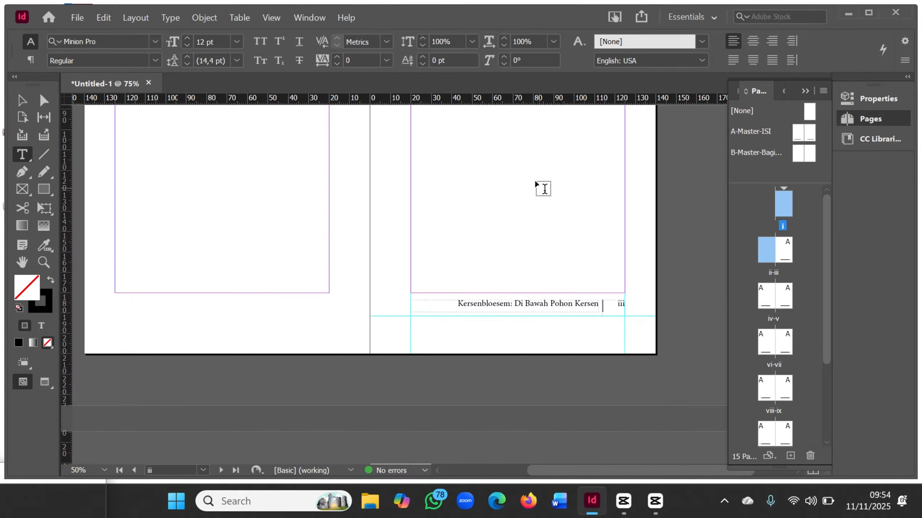
scroll(541, 192, up, 5)
scroll(563, 207, down, 5)
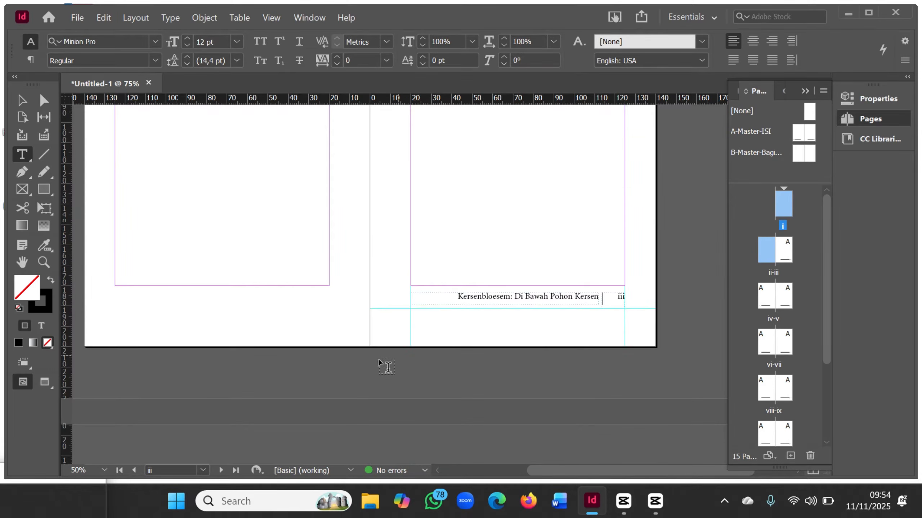
scroll(348, 350, down, 7)
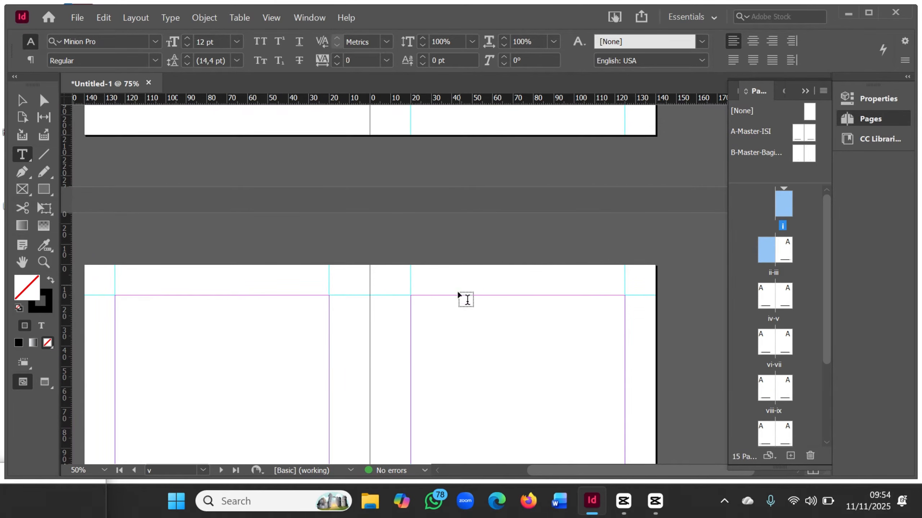
scroll(475, 331, down, 5)
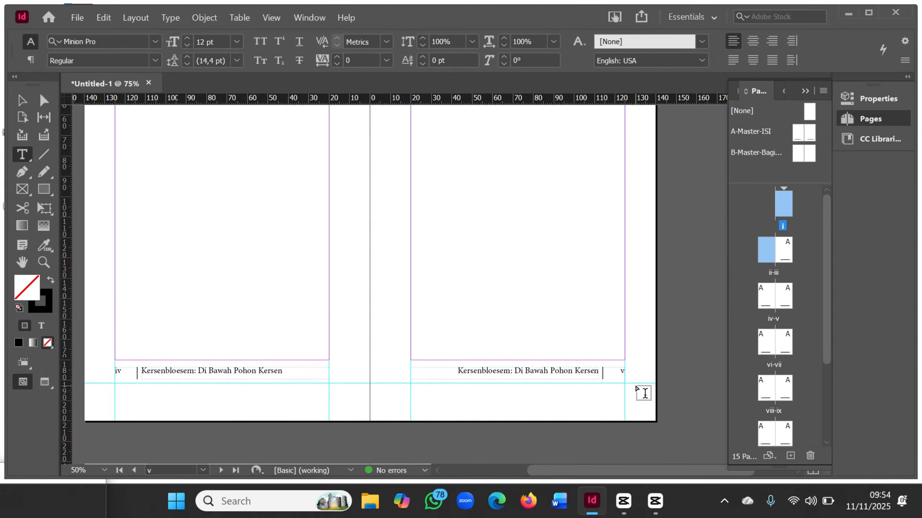
scroll(556, 303, down, 5)
scroll(549, 297, up, 5)
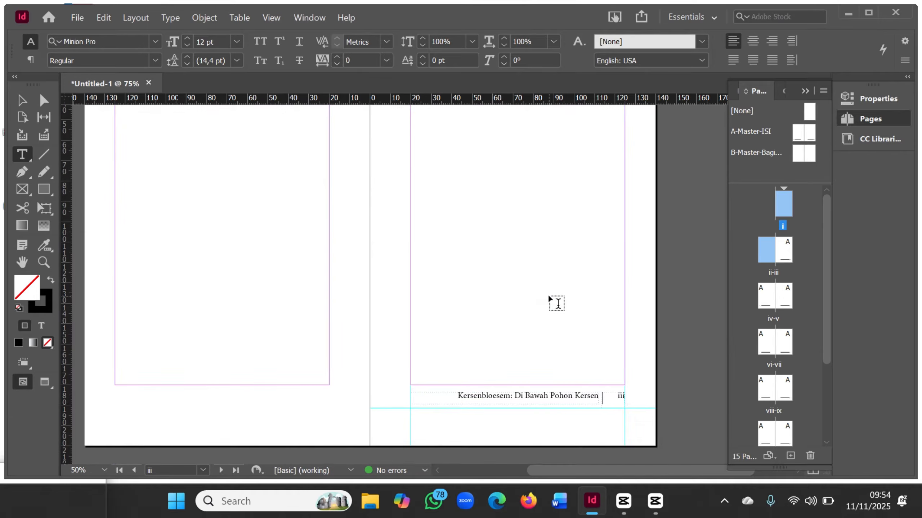
Step: Apply the B-Master-Bagian/Kelengkapan master to pages iii-iv
click(791, 252)
click(767, 295)
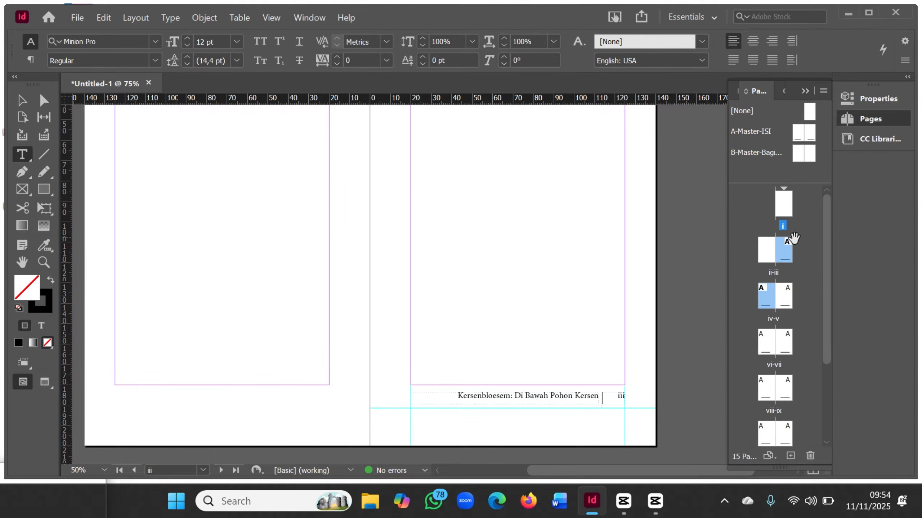
right_click(791, 257)
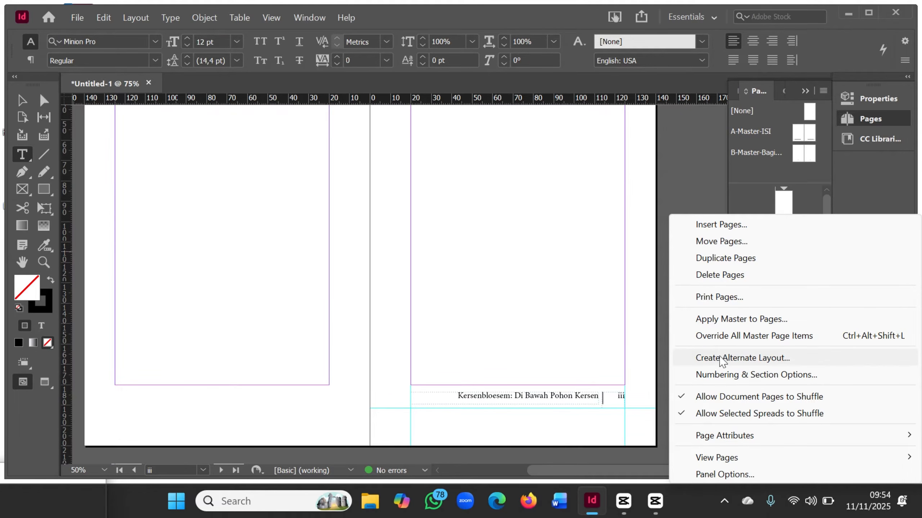
click(729, 318)
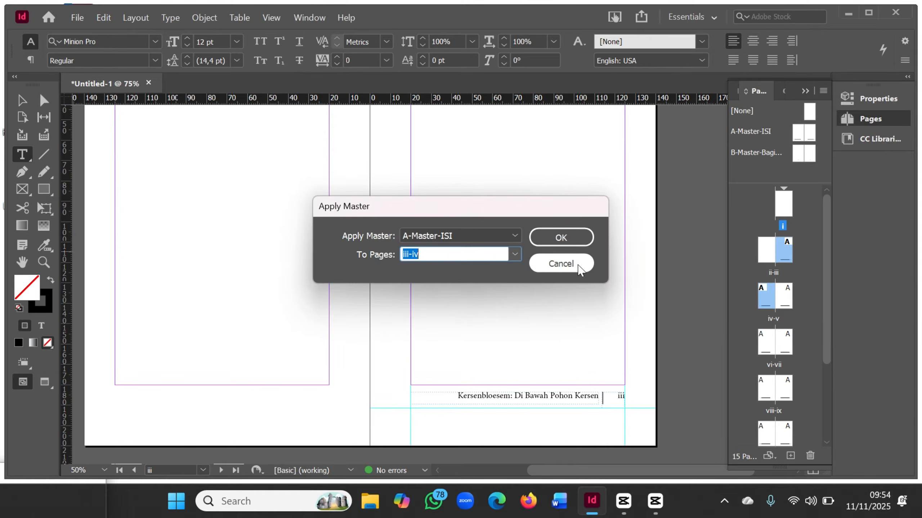
click(515, 235)
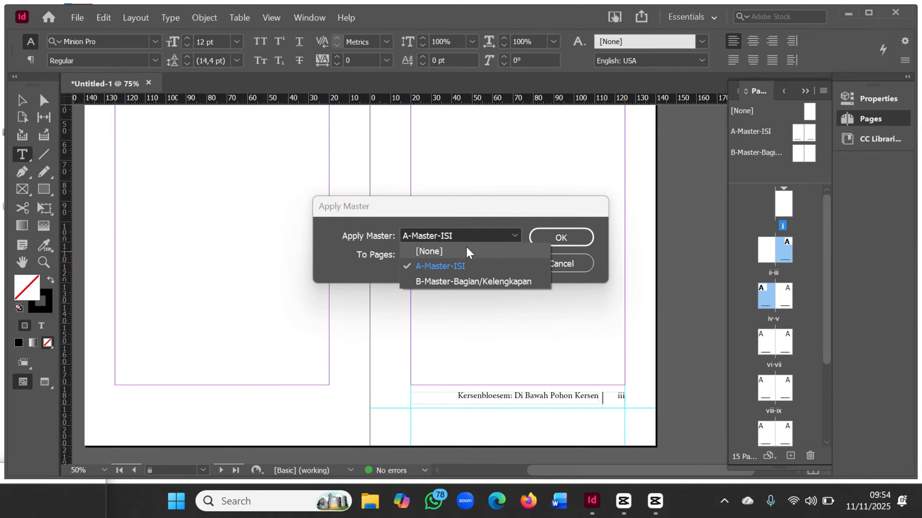
click(447, 286)
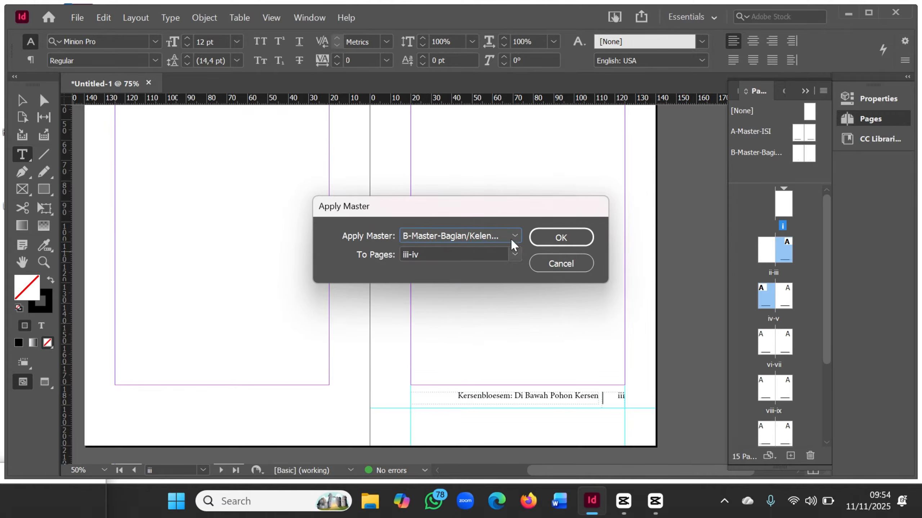
click(582, 241)
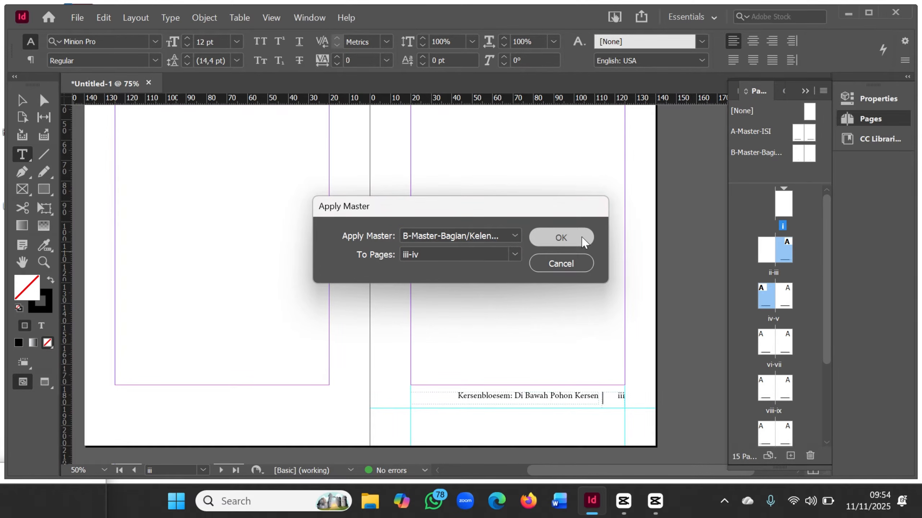
Step: Start a new section at page v, with page numbering starting at 1 in the 1, 2, 3, 4 style
scroll(578, 267, down, 3)
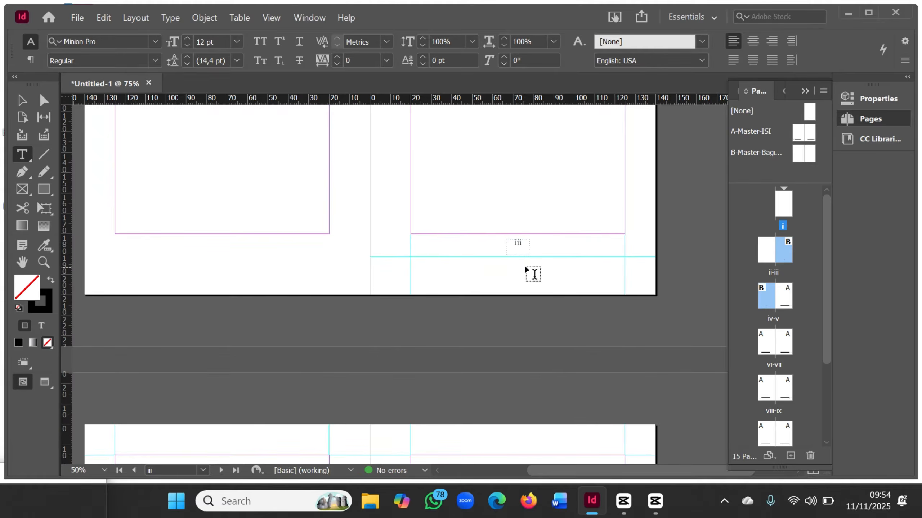
scroll(232, 432, down, 6)
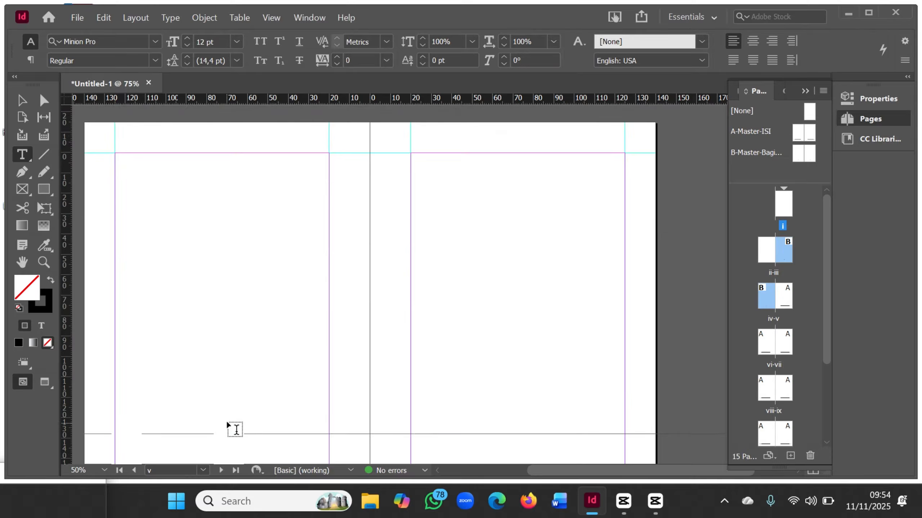
scroll(228, 423, down, 4)
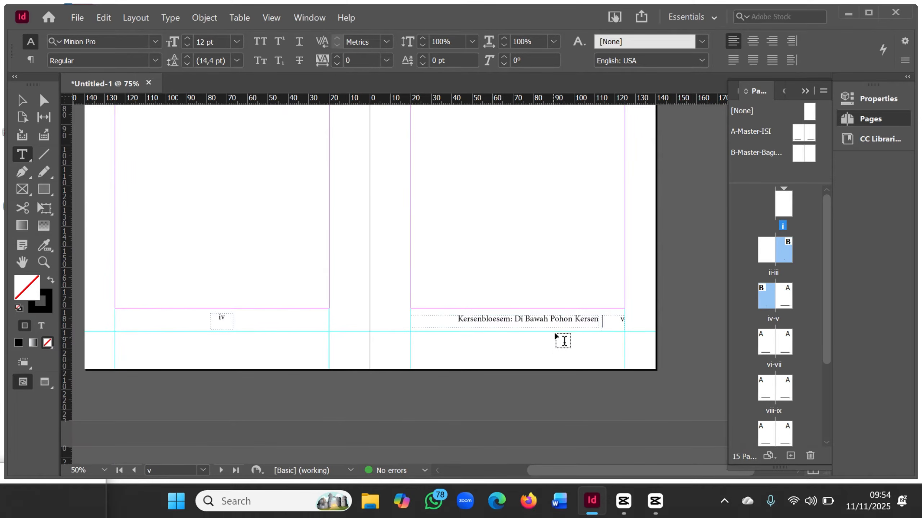
scroll(561, 327, up, 2)
scroll(776, 305, down, 1)
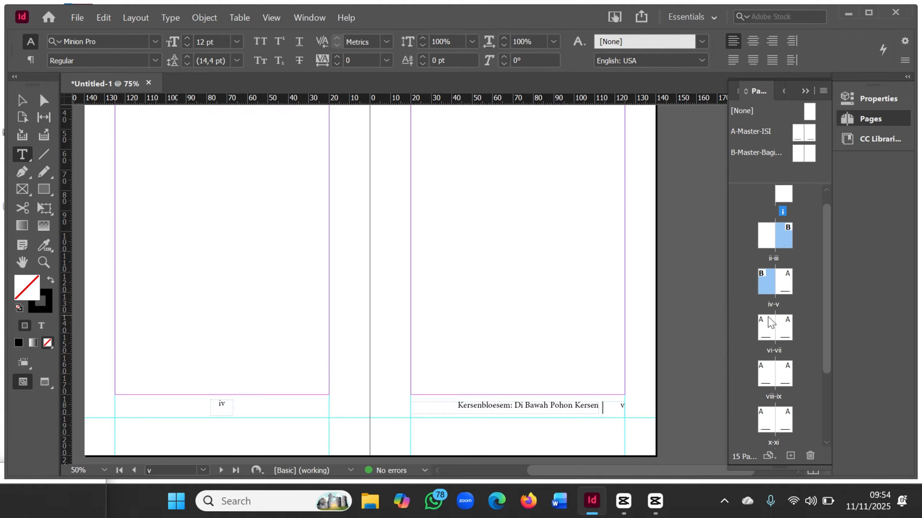
click(787, 278)
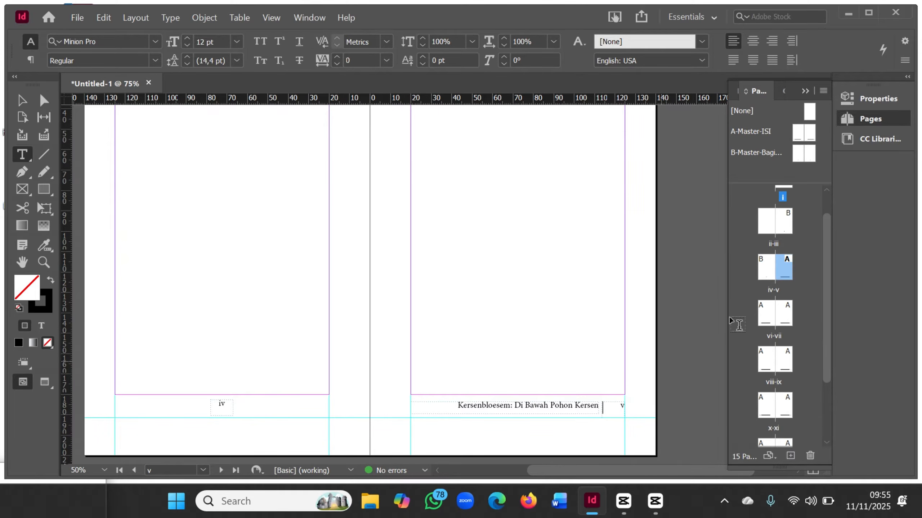
right_click(782, 272)
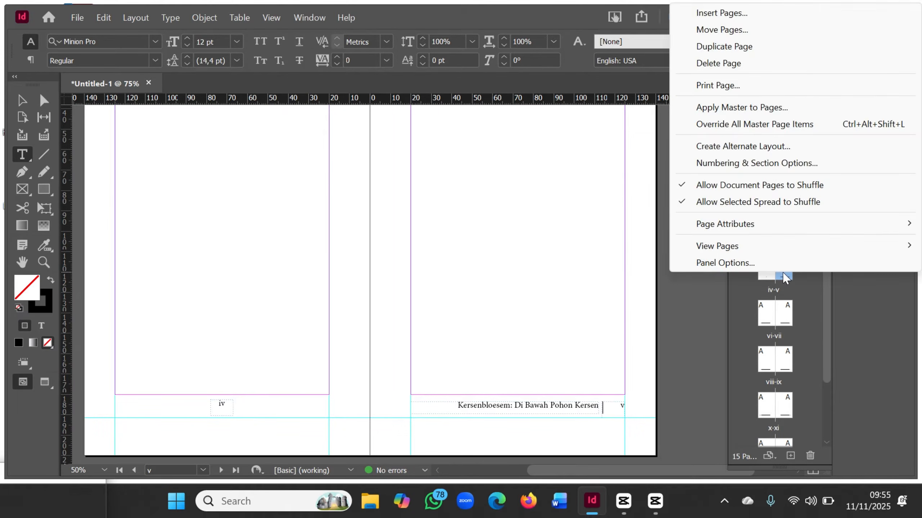
click(742, 164)
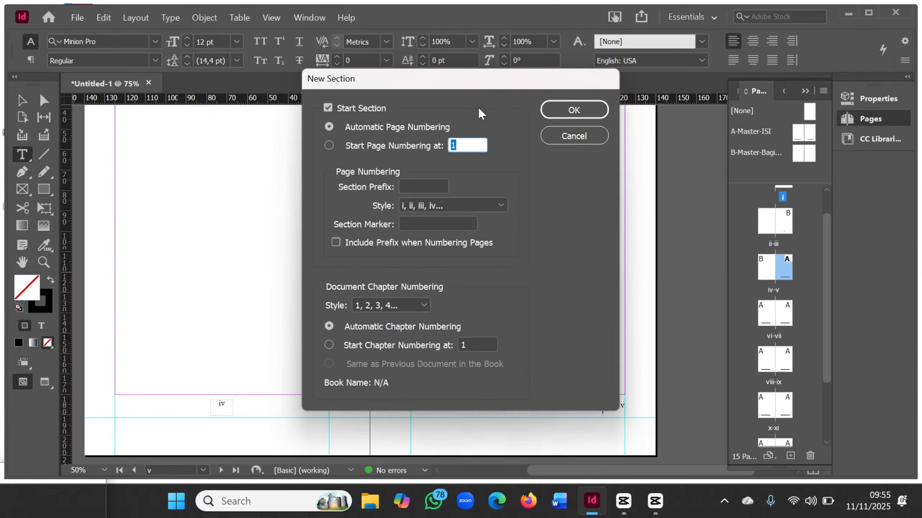
click(328, 145)
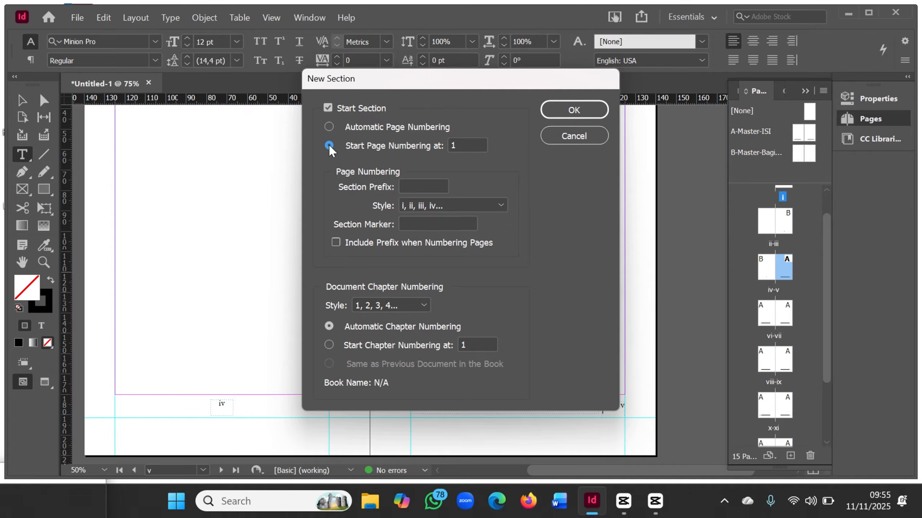
click(500, 206)
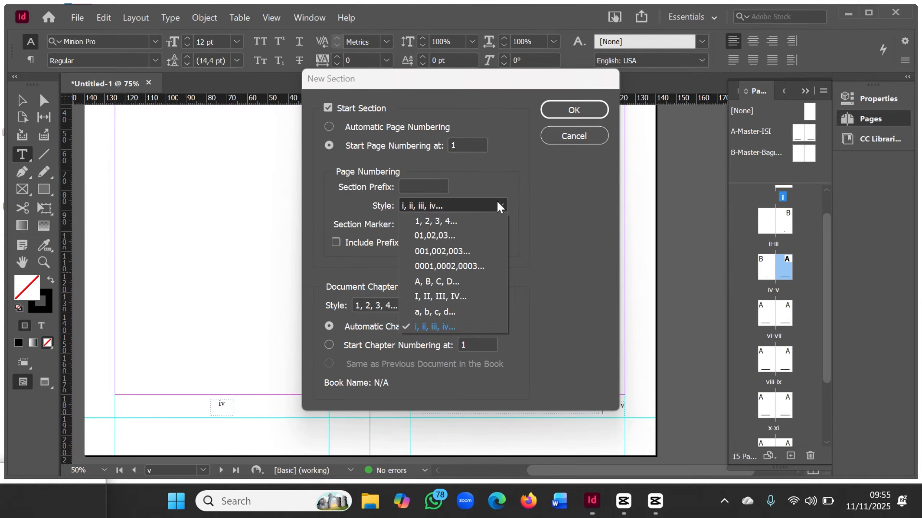
click(443, 221)
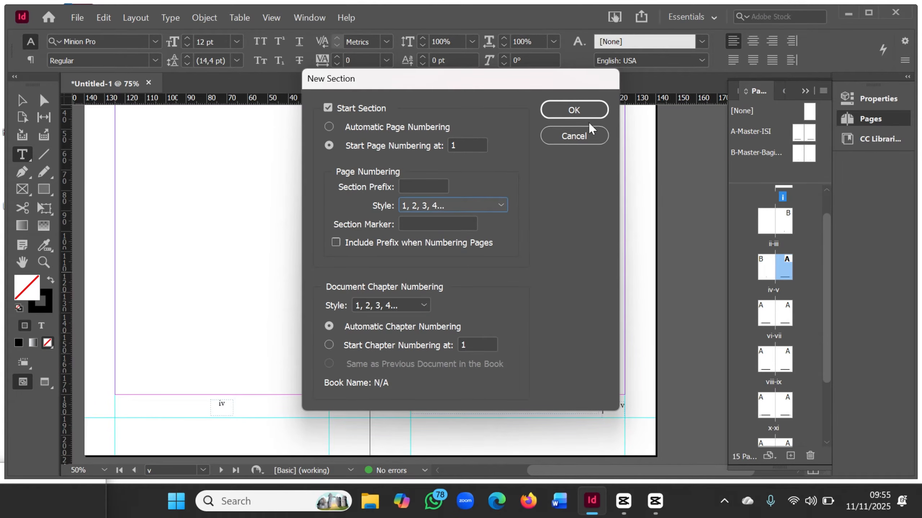
click(591, 113)
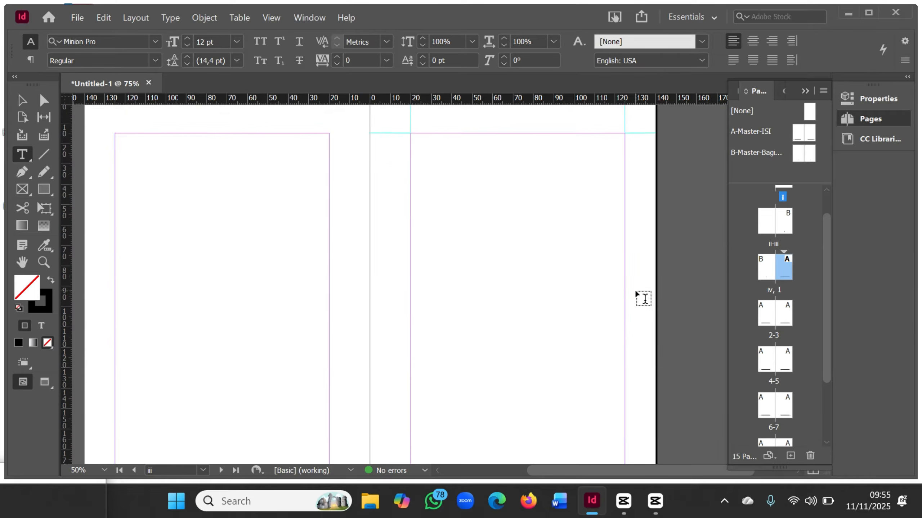
Step: Check the footers and page numbers from page i through the opening pages and up to page 5 of the new section
scroll(636, 292, down, 10)
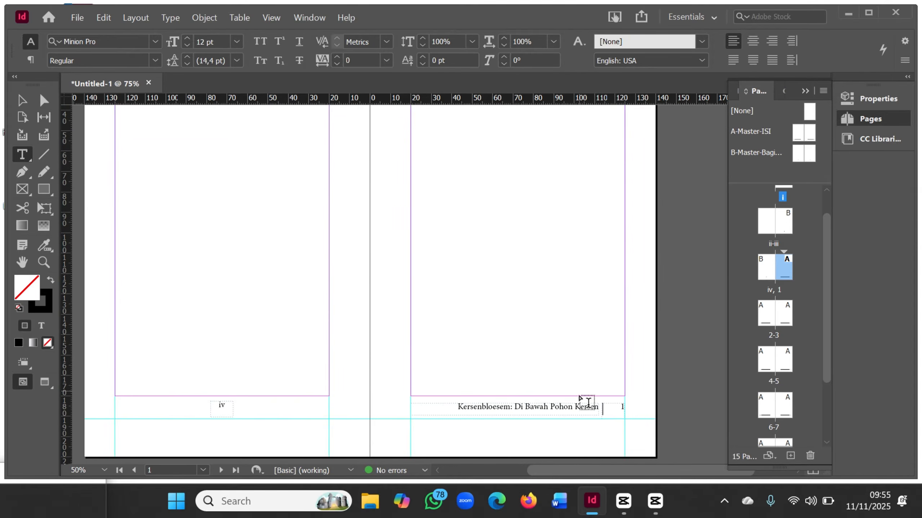
scroll(636, 415, down, 10)
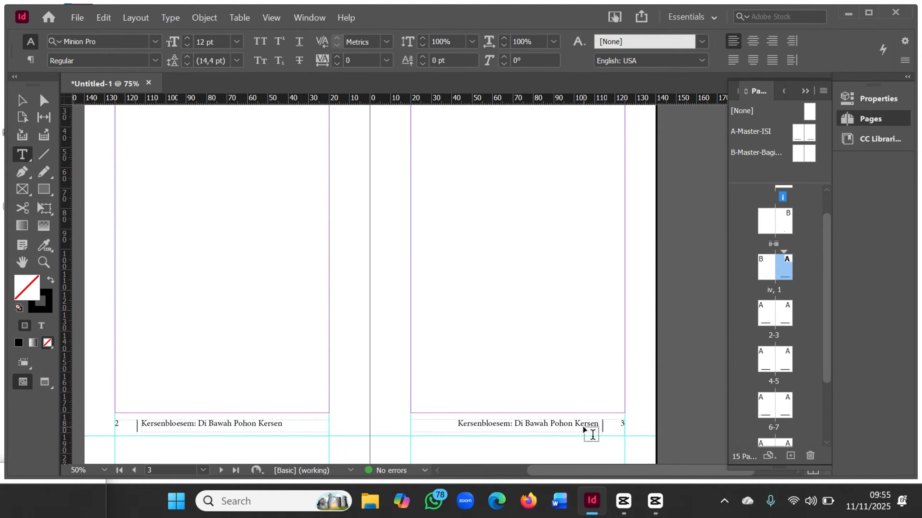
scroll(583, 428, down, 10)
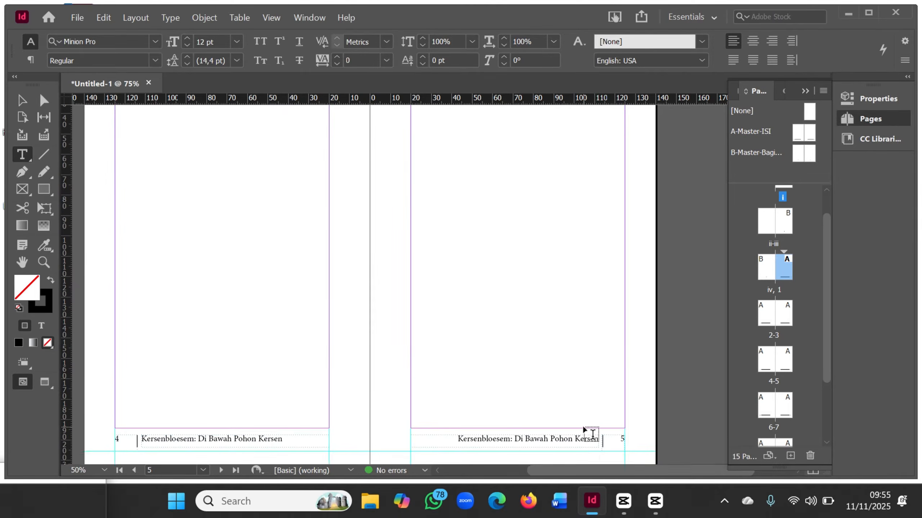
scroll(582, 425, up, 20)
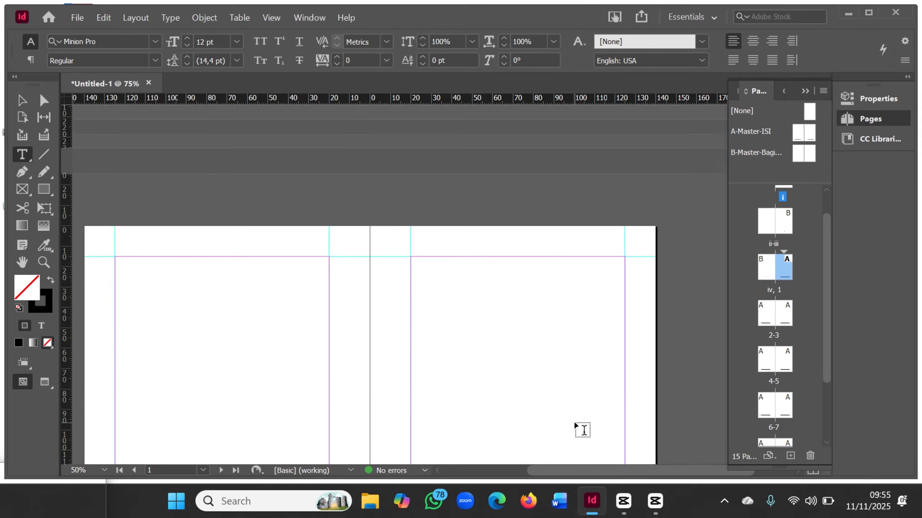
scroll(574, 424, up, 10)
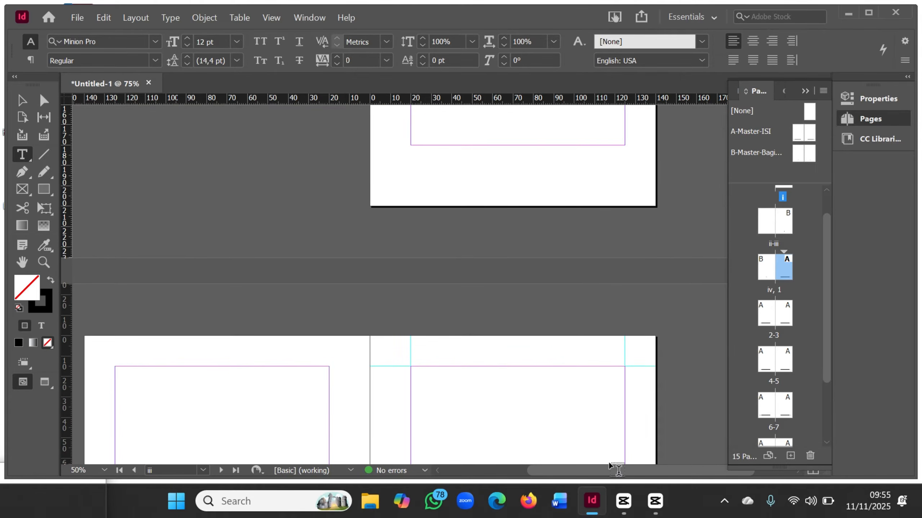
scroll(658, 333, up, 3)
drag(695, 471, 678, 481)
scroll(577, 208, up, 12)
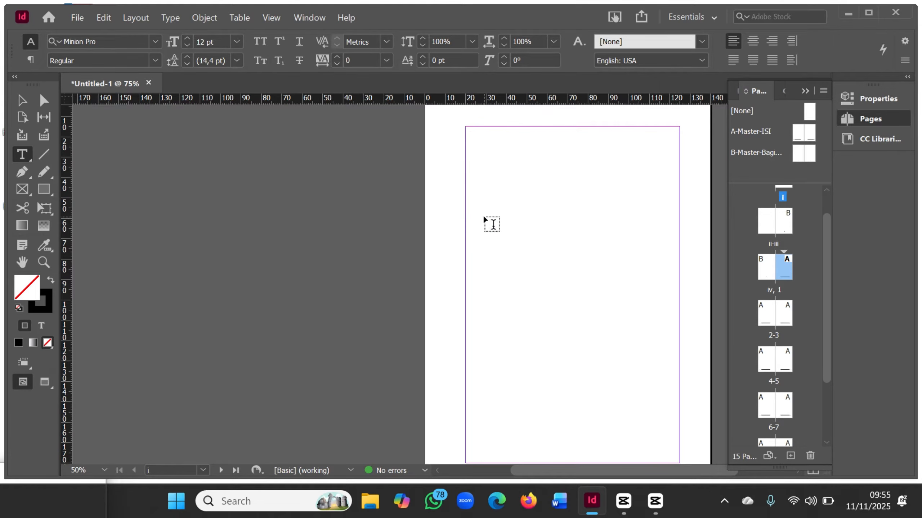
scroll(484, 218, down, 1)
scroll(484, 217, up, 1)
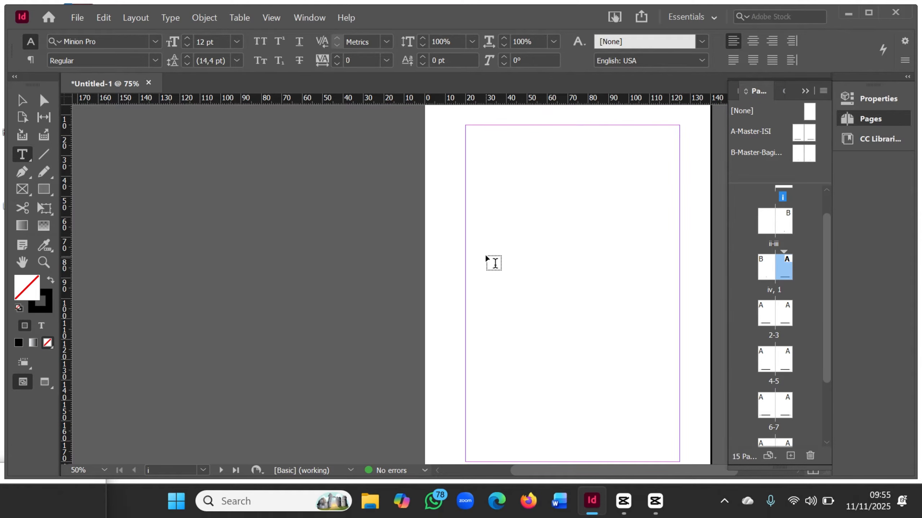
scroll(522, 228, down, 20)
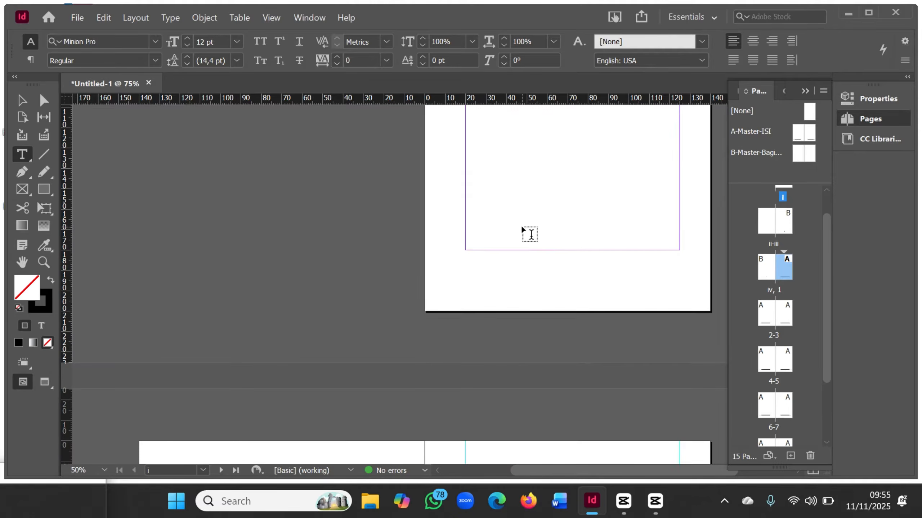
scroll(522, 229, down, 12)
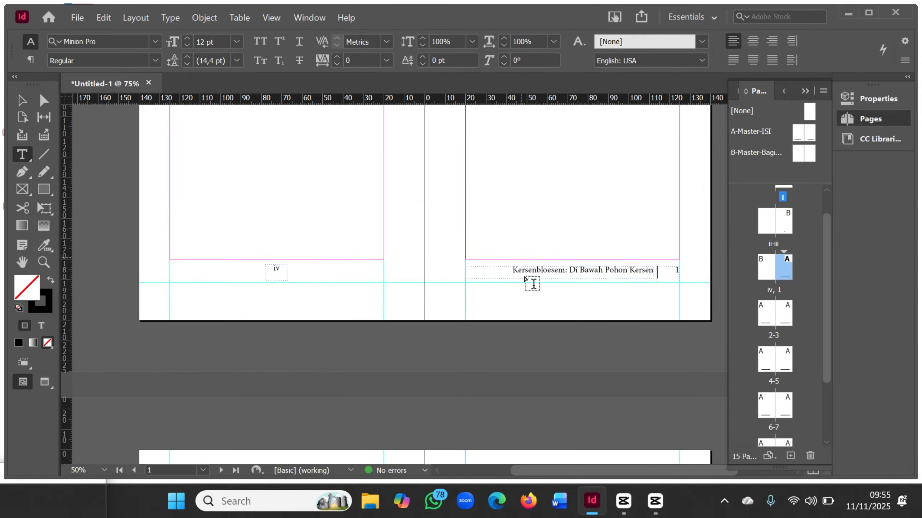
Step: Draw three text frames across the full margin width on page i, each about 18 to 20 mm tall: two in the upper half, one lower
click(539, 277)
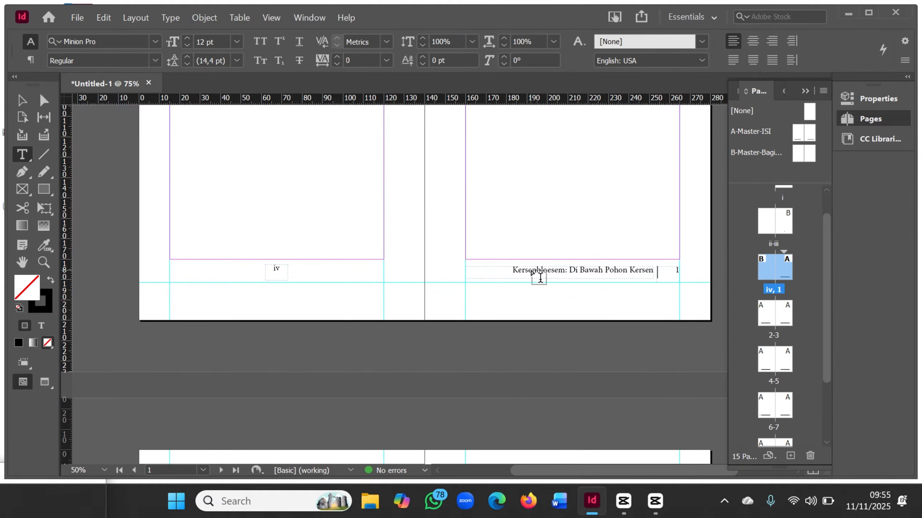
click(30, 106)
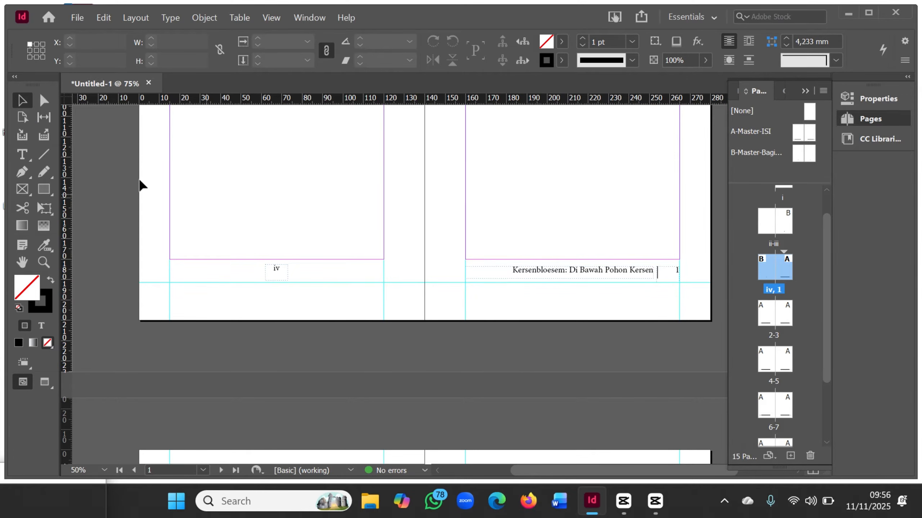
click(21, 155)
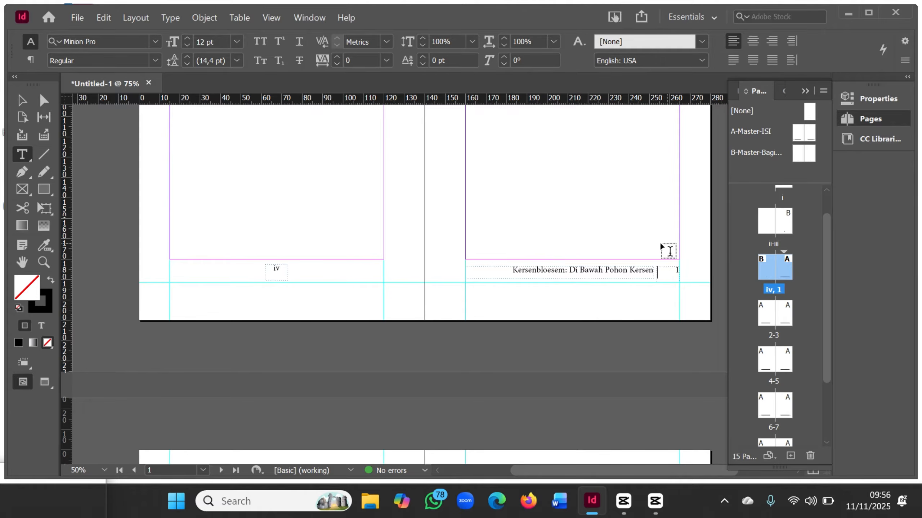
scroll(648, 243, up, 10)
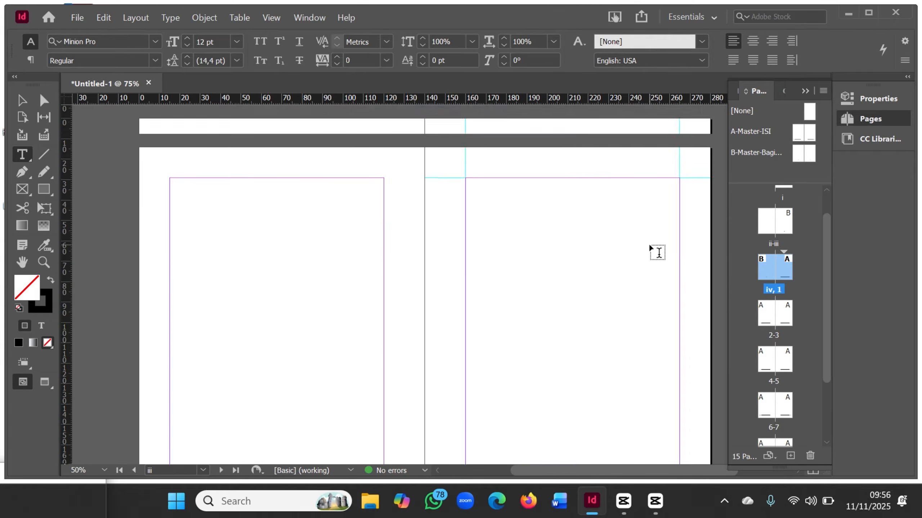
scroll(648, 244, up, 10)
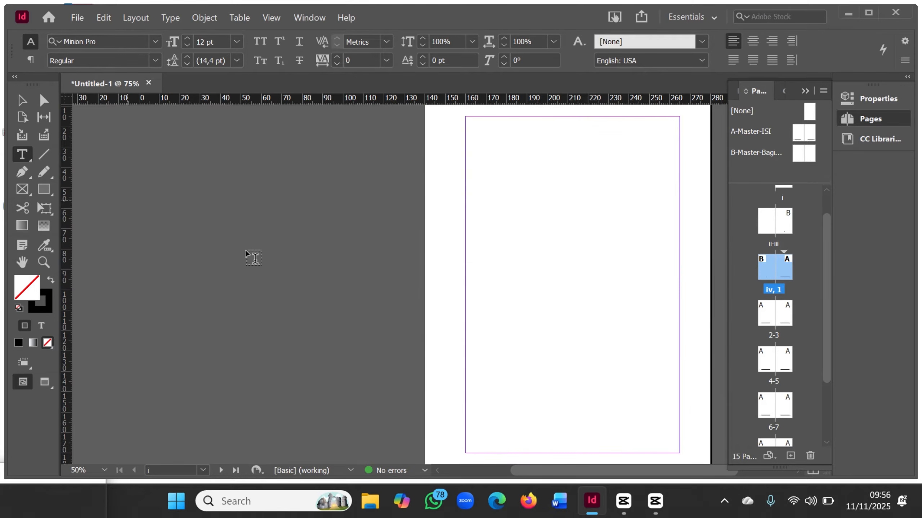
scroll(486, 284, up, 1)
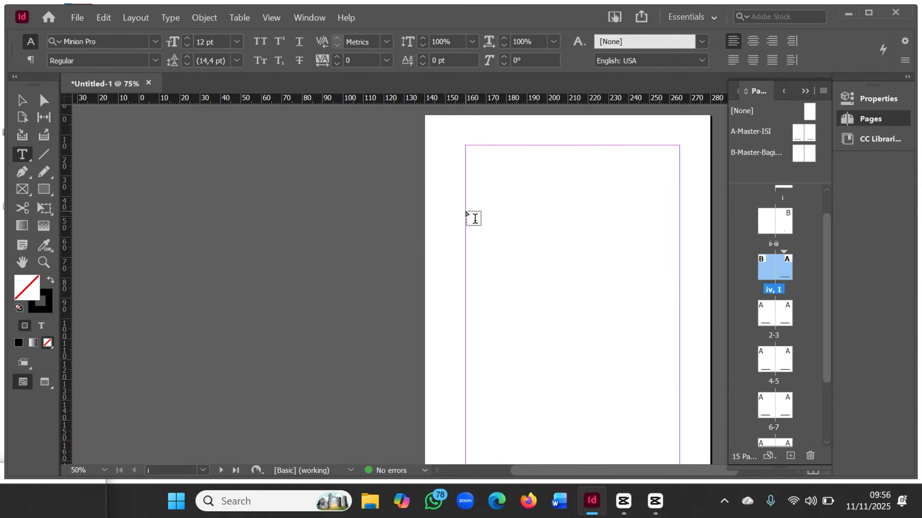
drag(466, 211, 680, 248)
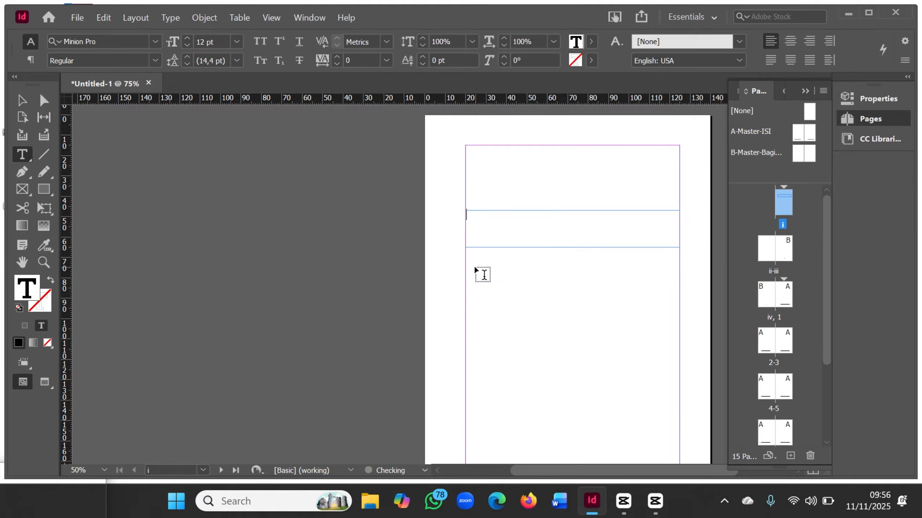
drag(465, 266, 681, 305)
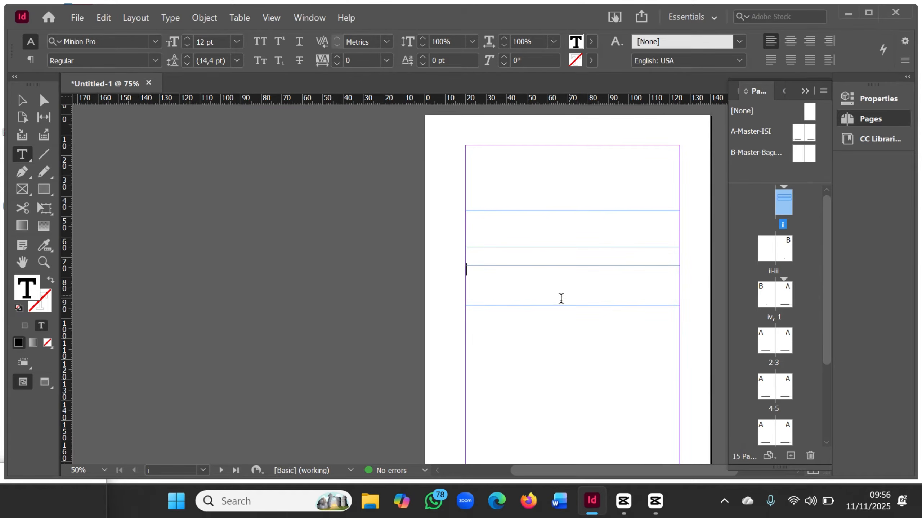
scroll(539, 383, down, 3)
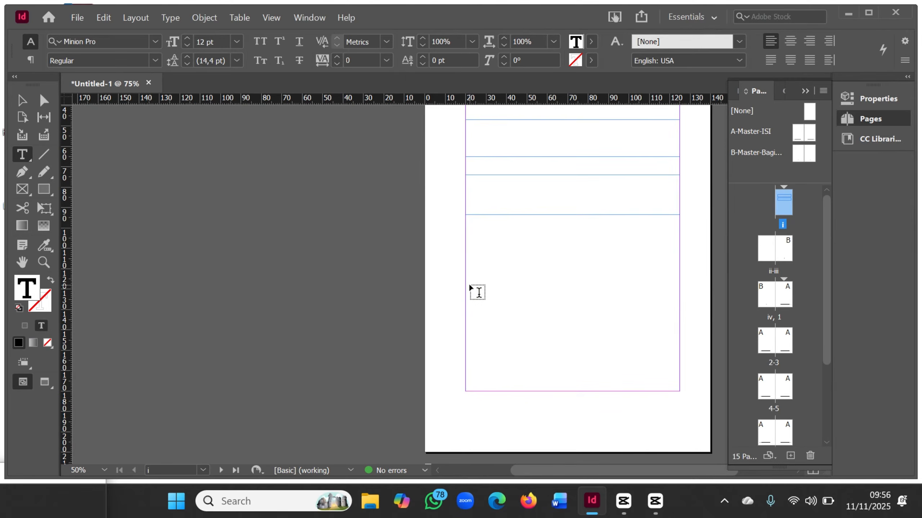
drag(466, 282, 680, 322)
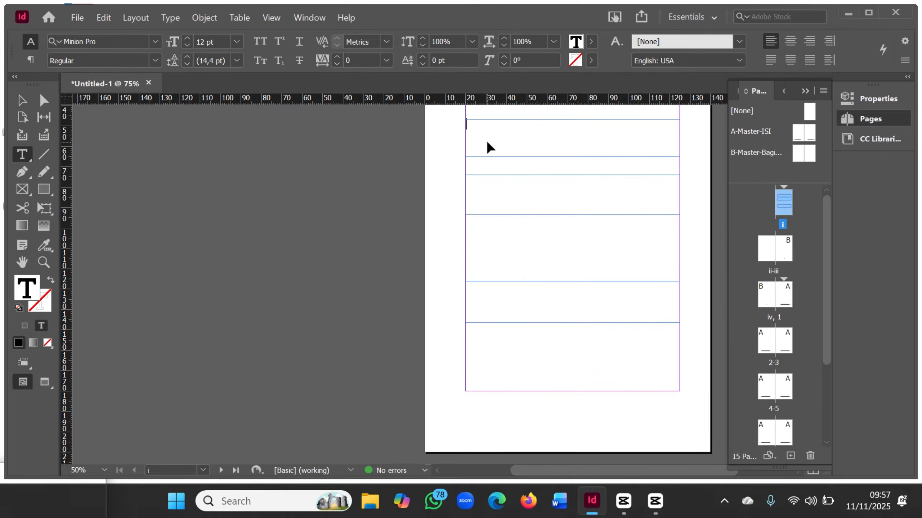
Step: Put the pasted title Kersenbloesem in page i's top text frame and its subtitle Di Bawah Pohon Kersen, without the colon, in the second frame
key(ctrl+v)
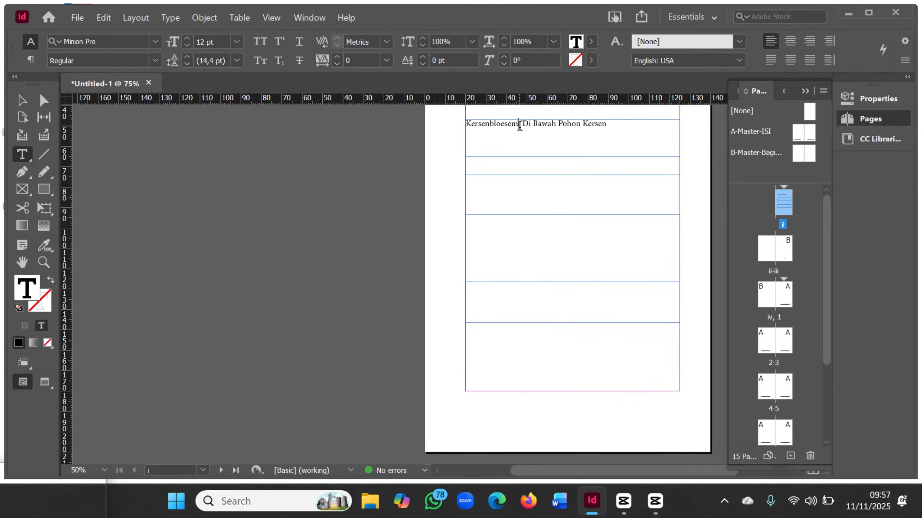
drag(519, 124, 607, 124)
key(ctrl+x)
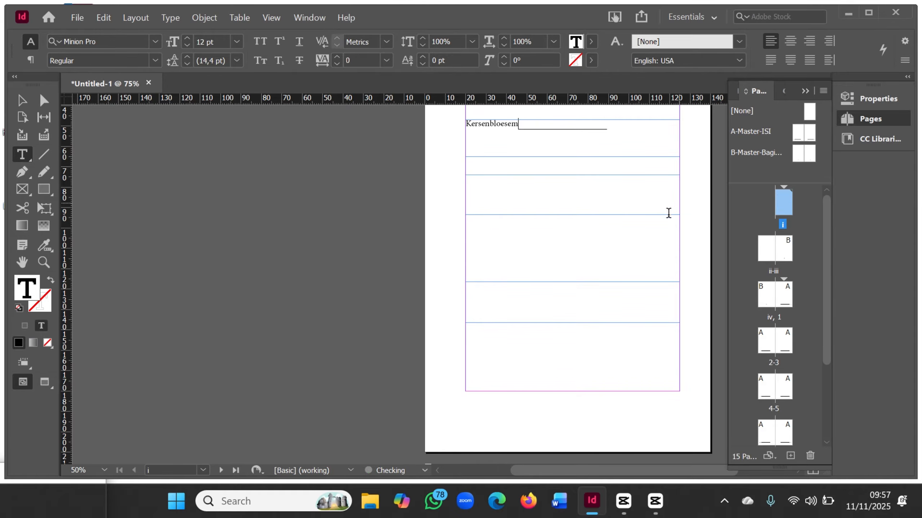
click(601, 230)
key(ctrl+v)
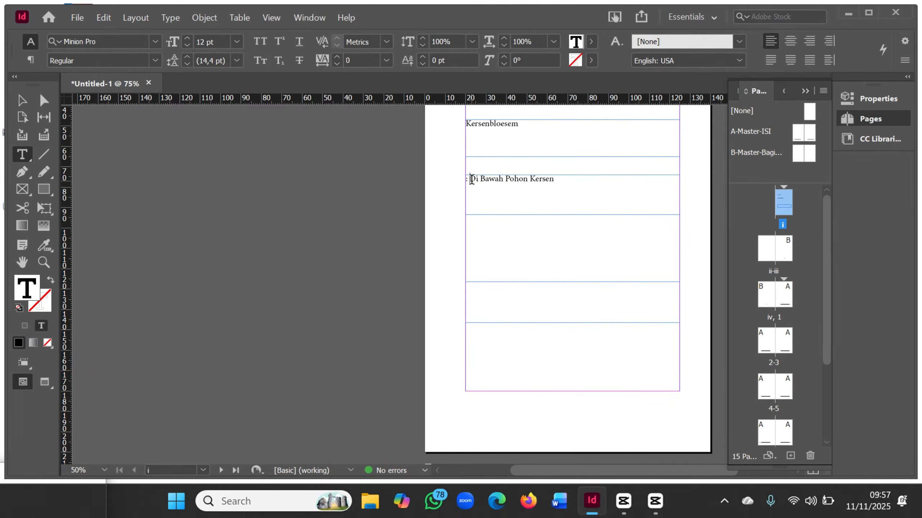
click(471, 178)
key(BackSpace)
key(BackSpace)
Step: Convert the title Kersenbloesem on page i to uppercase
click(501, 128)
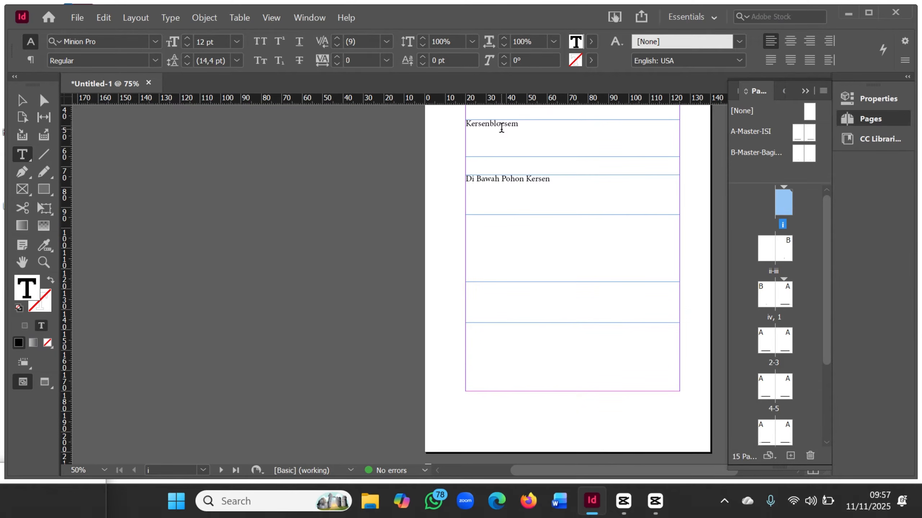
double_click(501, 129)
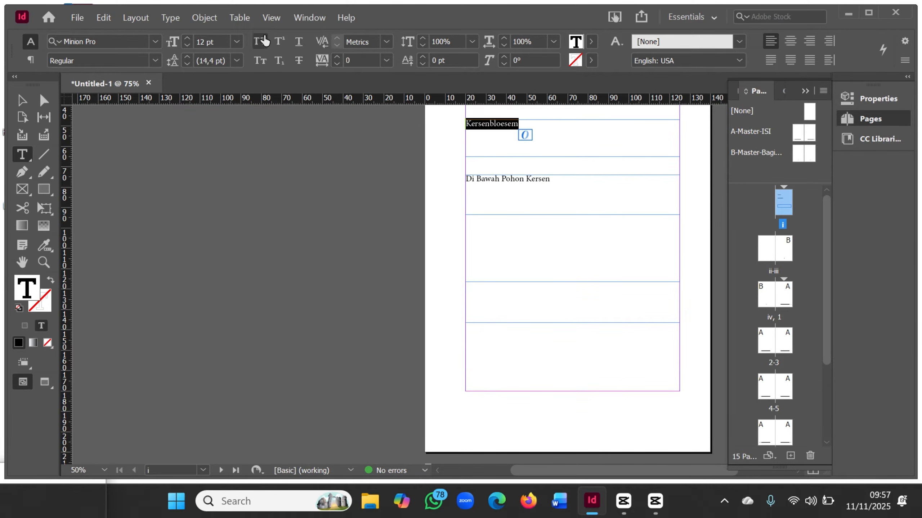
click(171, 19)
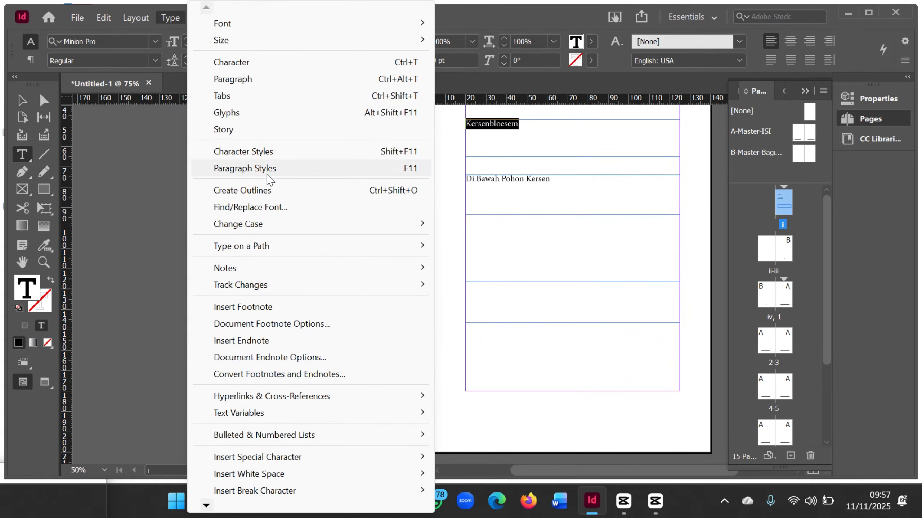
mouse_move(278, 226)
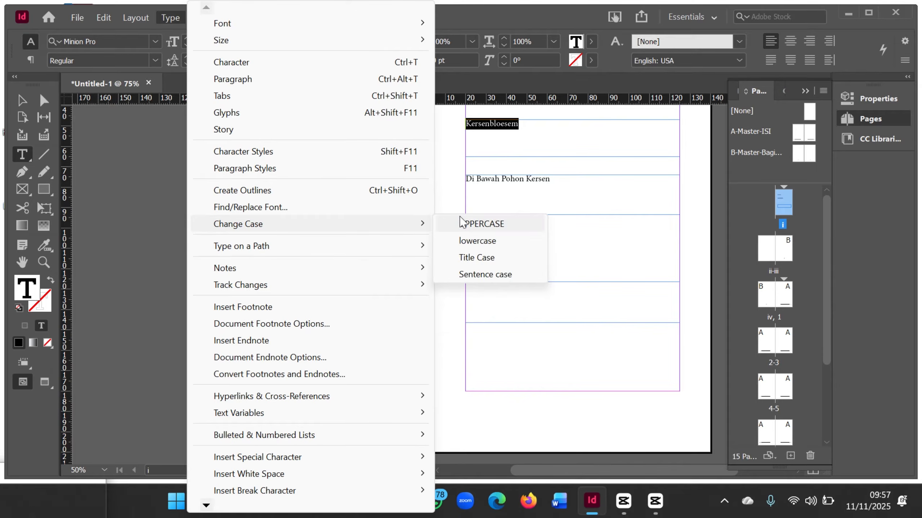
click(462, 222)
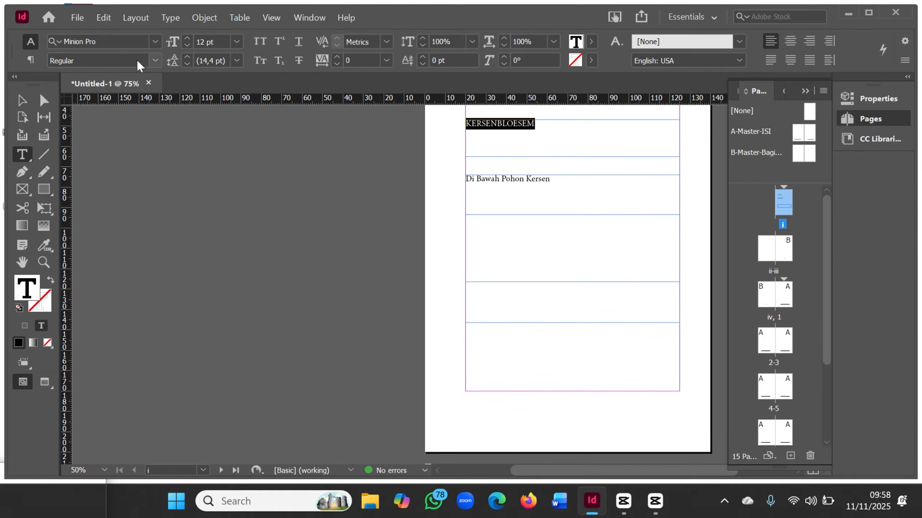
Step: Format the uppercase title on page i as 34 pt Algerian, centred in its frame
click(237, 41)
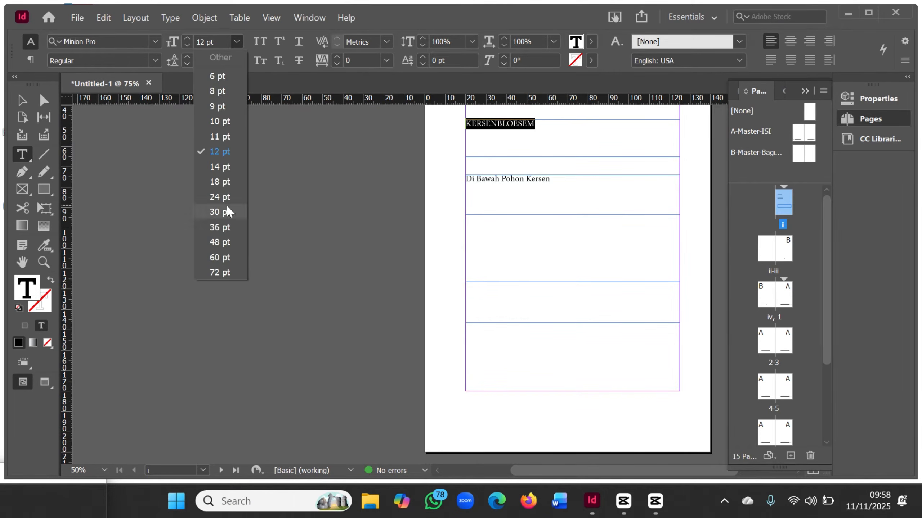
click(220, 225)
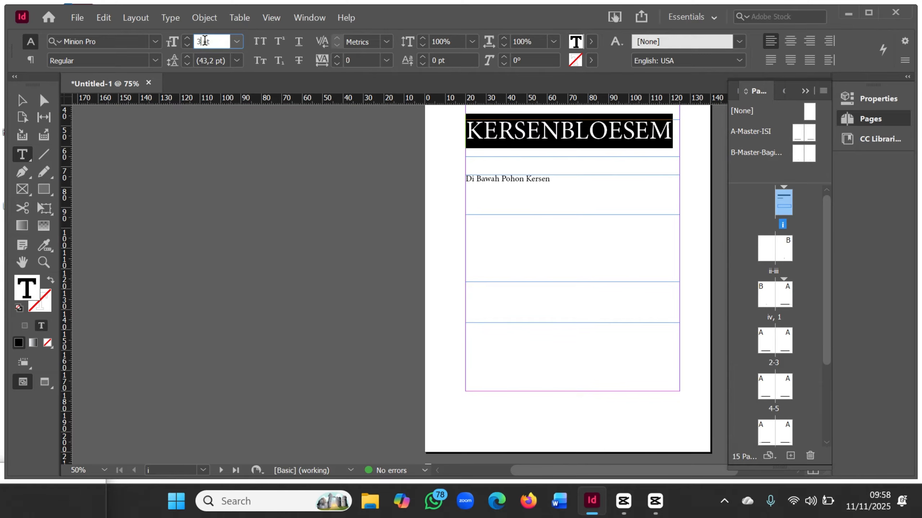
key(Return)
click(789, 41)
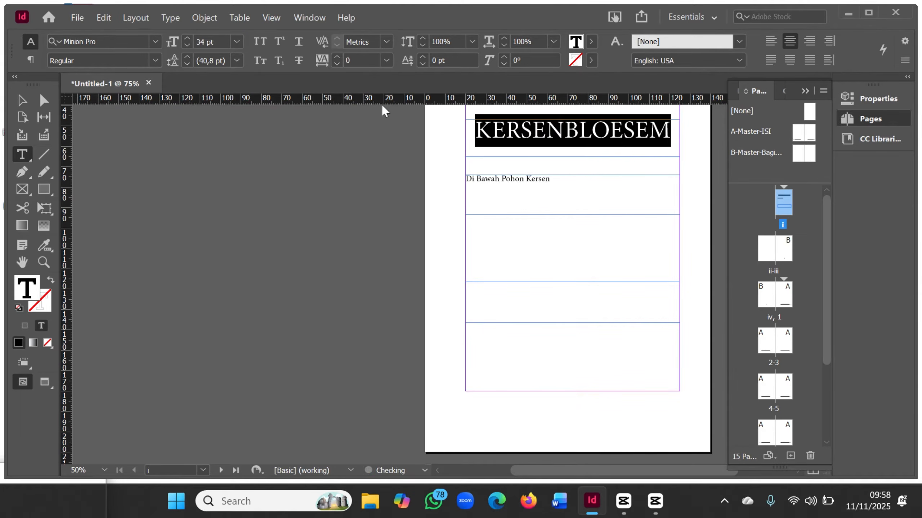
click(155, 42)
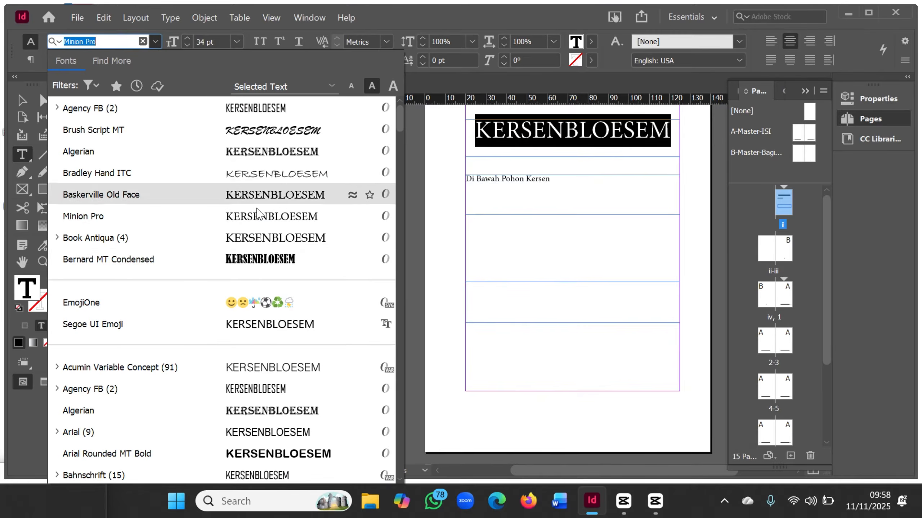
click(294, 413)
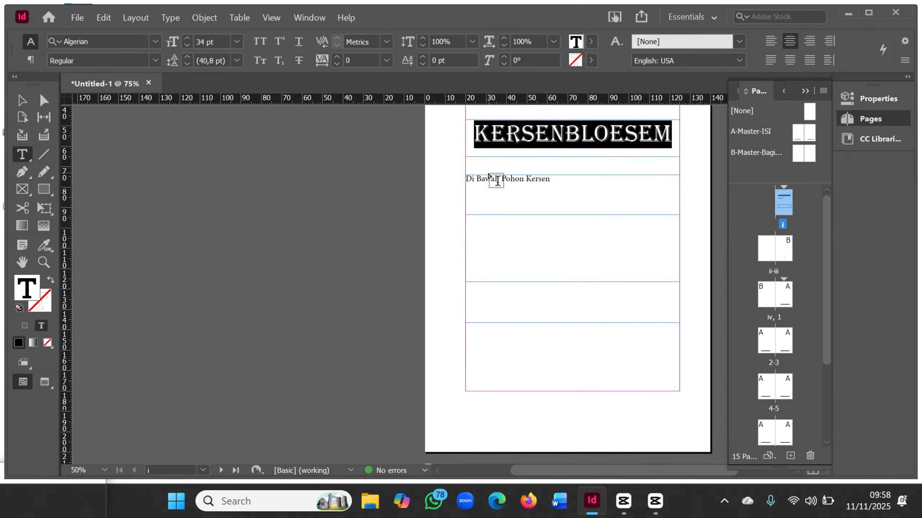
Step: Format the subtitle Di Bawah Pohon Kersen as 24 pt Agency FB, centred in its frame
double_click(486, 179)
click(483, 182)
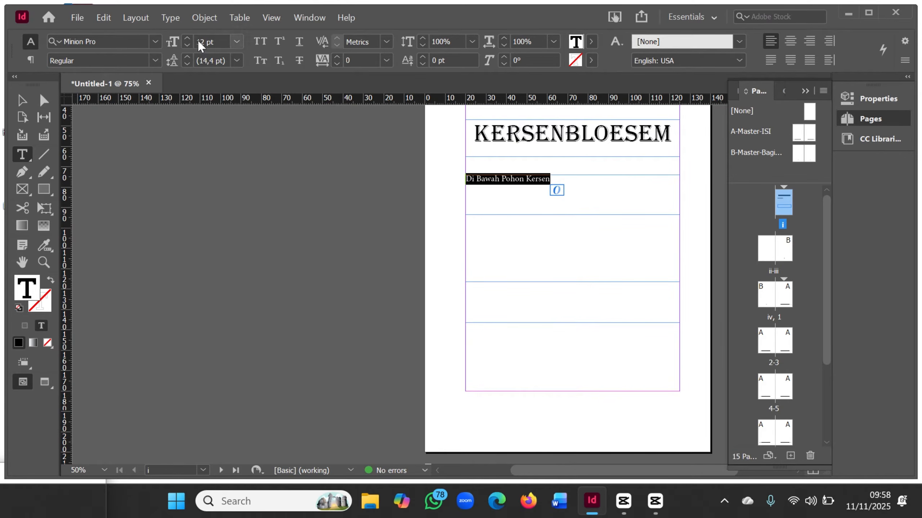
click(238, 42)
click(220, 212)
click(238, 42)
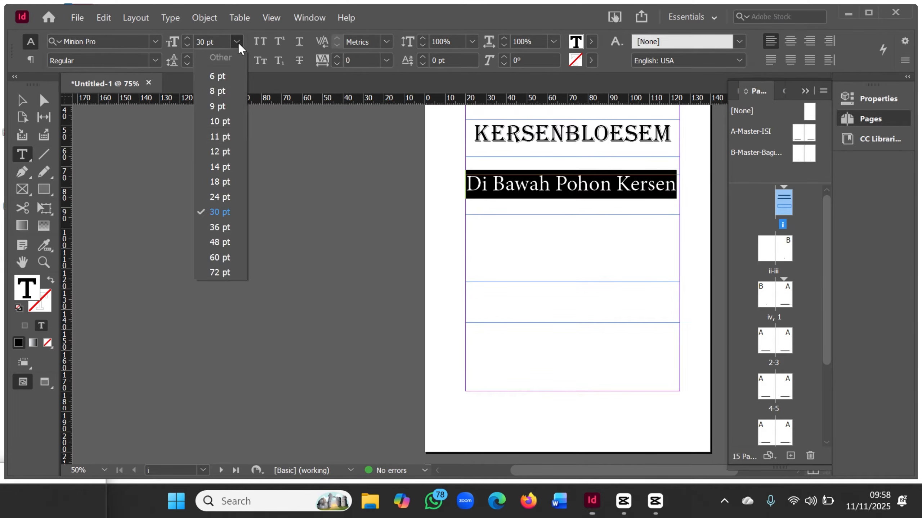
click(225, 195)
click(790, 42)
click(155, 41)
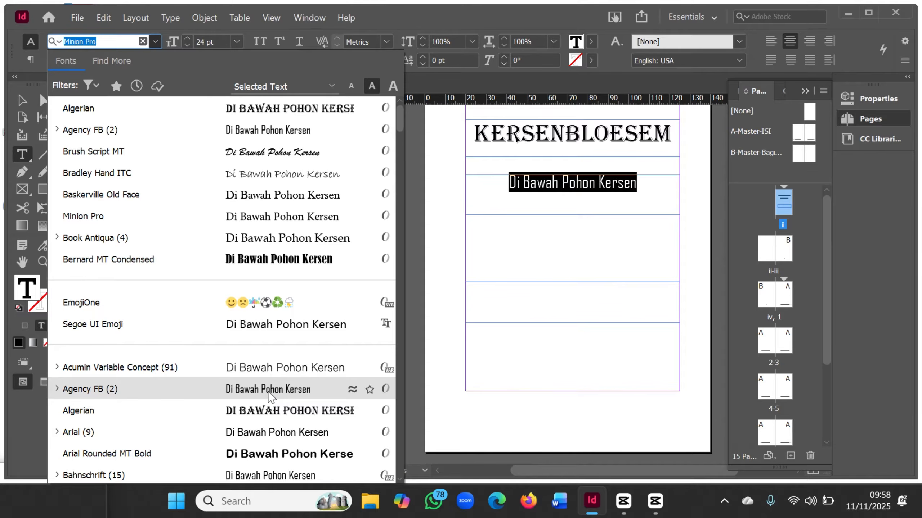
click(266, 392)
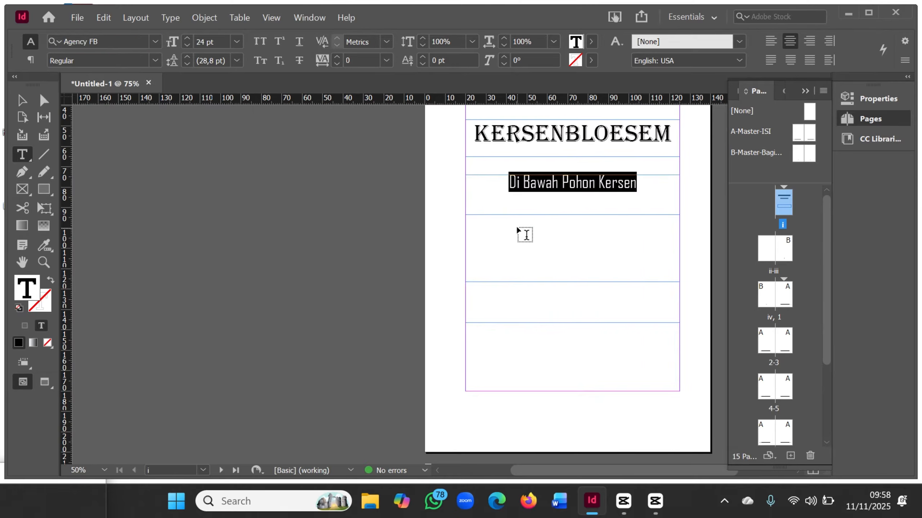
Step: Move the subtitle frame up so that it sits directly beneath the title frame
click(525, 230)
click(16, 103)
drag(540, 212, 537, 203)
click(580, 385)
Step: Enter "Penulis:" in page i's lower text frame, with the author's name on the line below it
key(t)
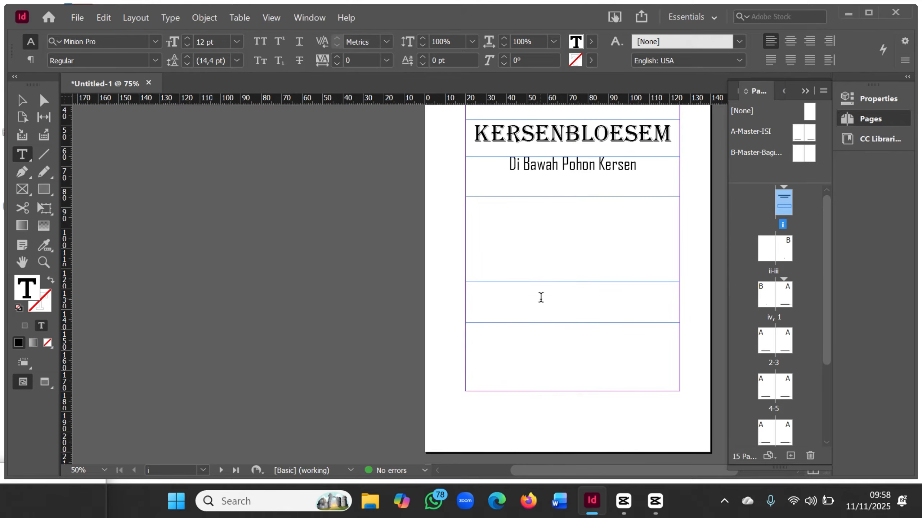
click(541, 298)
text(Penulis:)
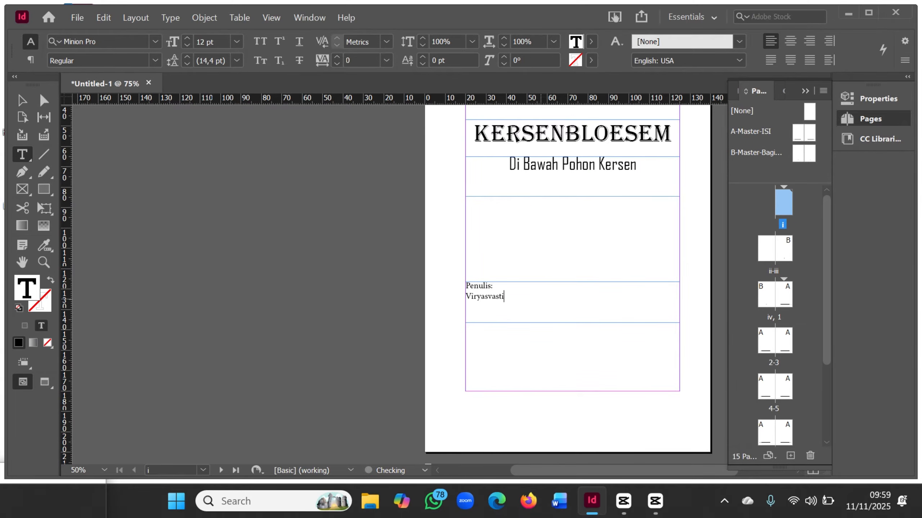
text(ka)
Step: Format both author lines on page i as 14 pt Agency FB, centred in their frame
key(ctrl+a)
click(782, 44)
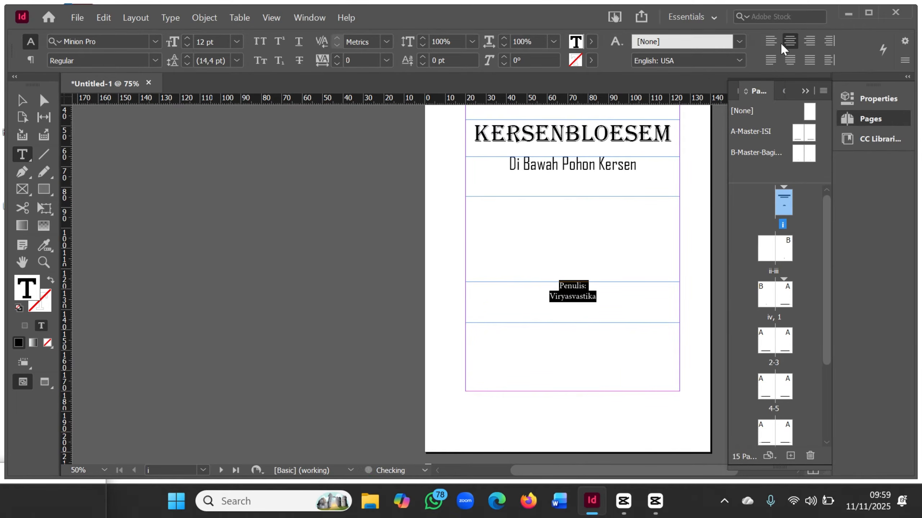
click(156, 42)
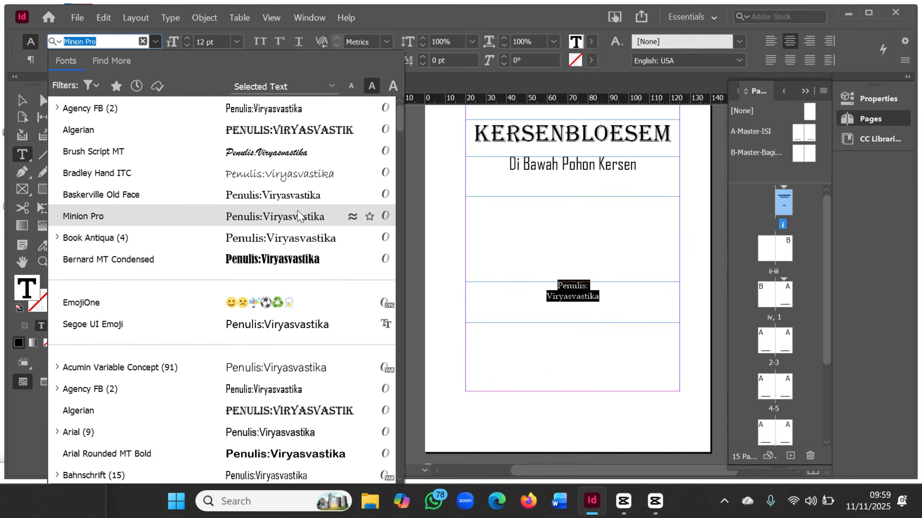
click(299, 390)
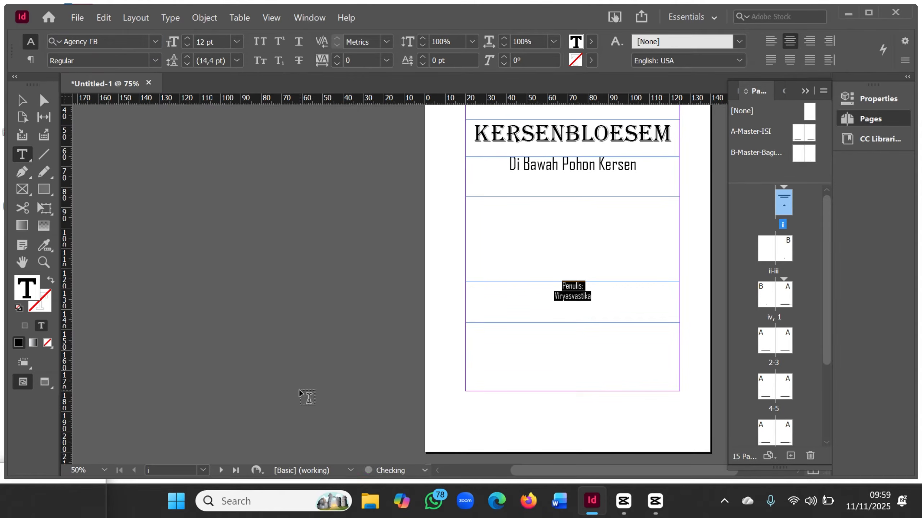
click(237, 41)
click(224, 171)
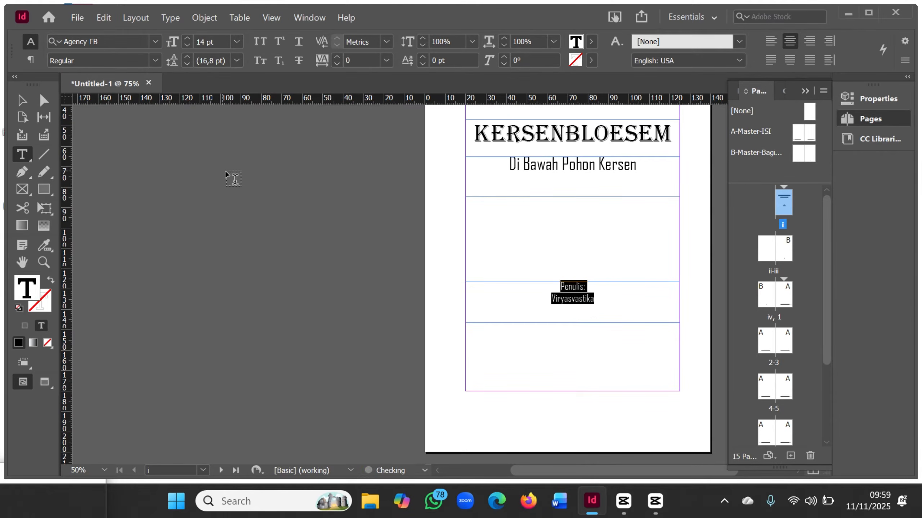
click(569, 345)
Step: Draw a text frame about 105 x 18 mm at page iii's top margin and enter the heading PENGANTAR/SELAYANG PANDANG
scroll(595, 302, up, 4)
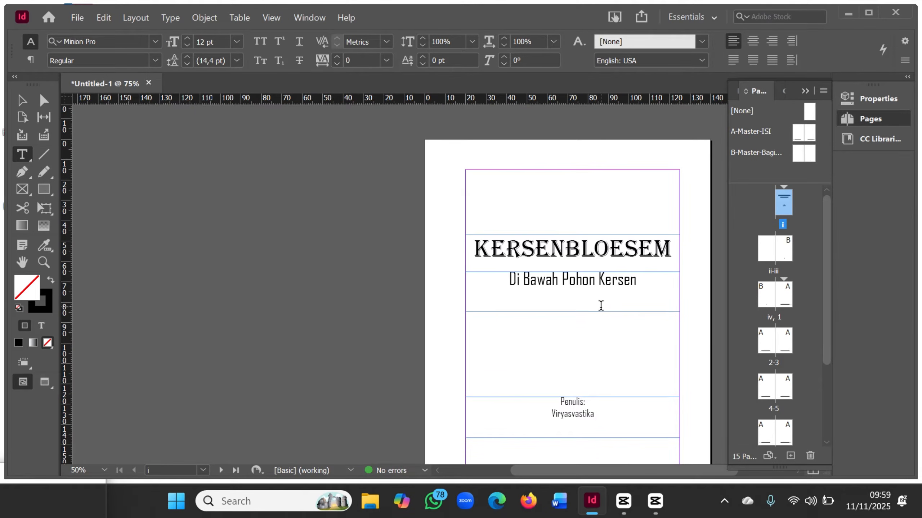
scroll(601, 306, down, 6)
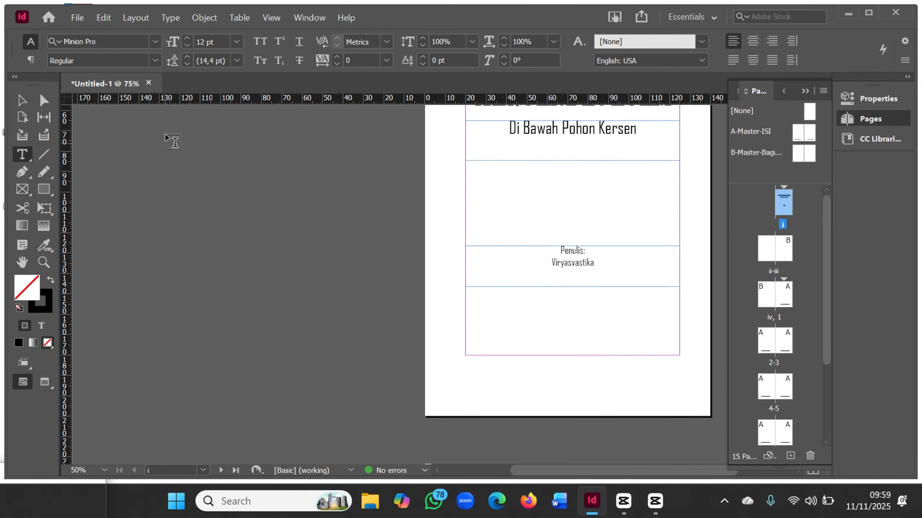
scroll(630, 235, down, 9)
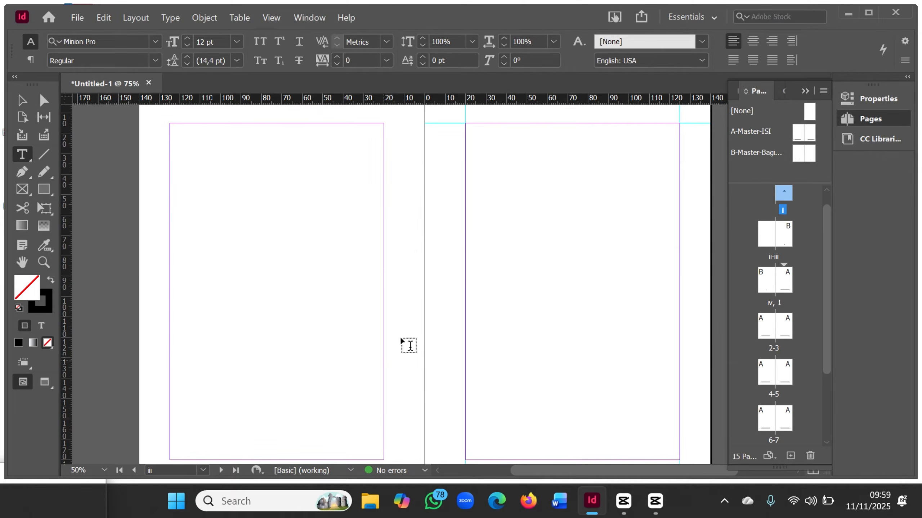
scroll(443, 231, down, 1)
scroll(443, 231, down, 2)
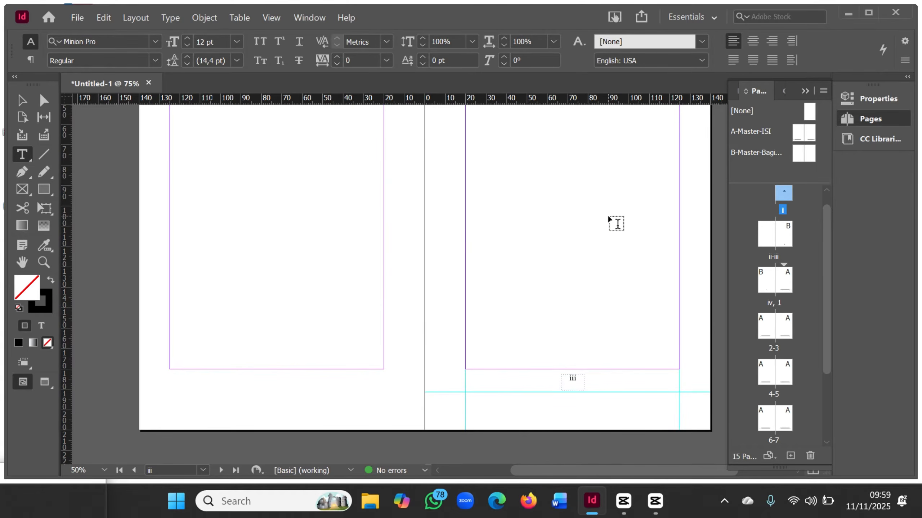
scroll(616, 238, up, 2)
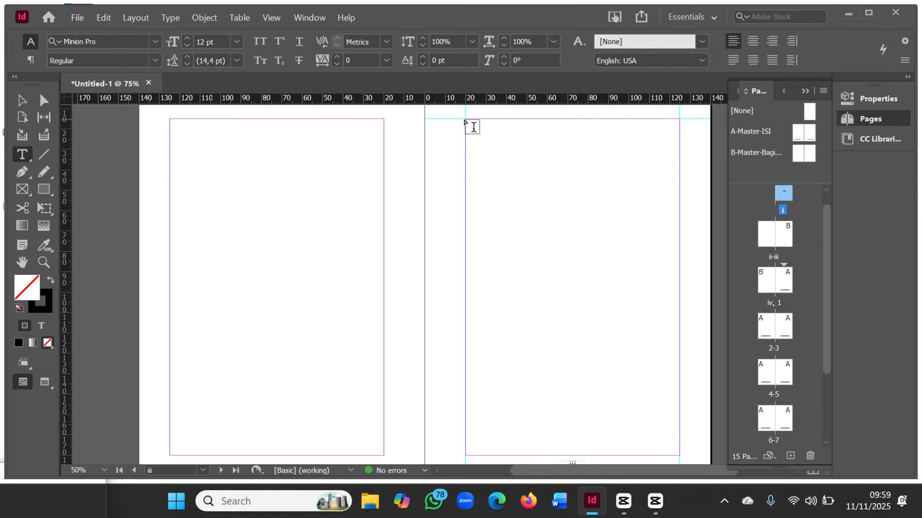
drag(466, 120, 677, 154)
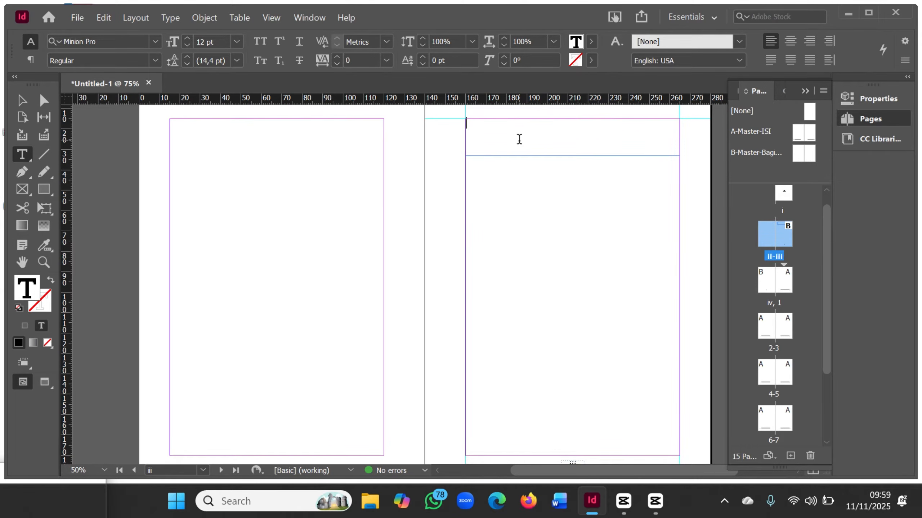
text(PENGANTAR/SELAYANG PANDANG)
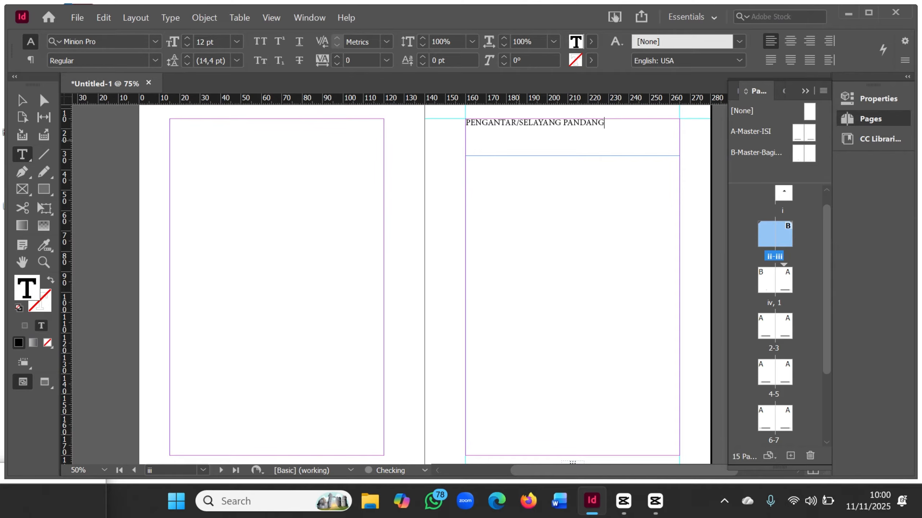
Step: Centre the heading PENGANTAR/SELAYANG PANDANG in its frame on page iii
key(ctrl+a)
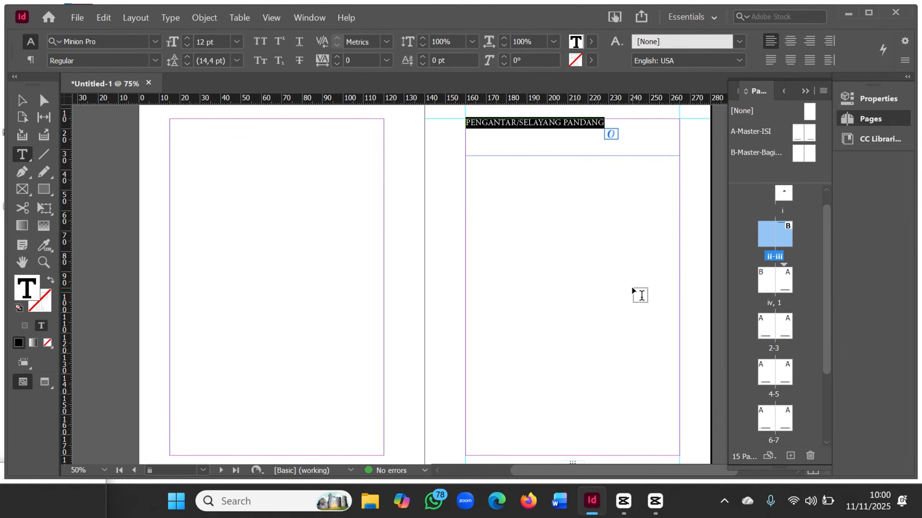
click(557, 208)
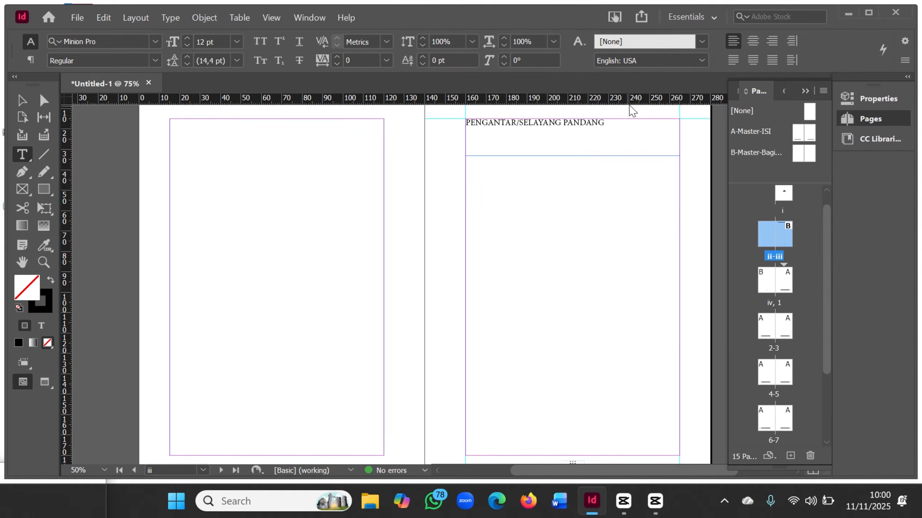
click(515, 190)
click(548, 123)
click(790, 40)
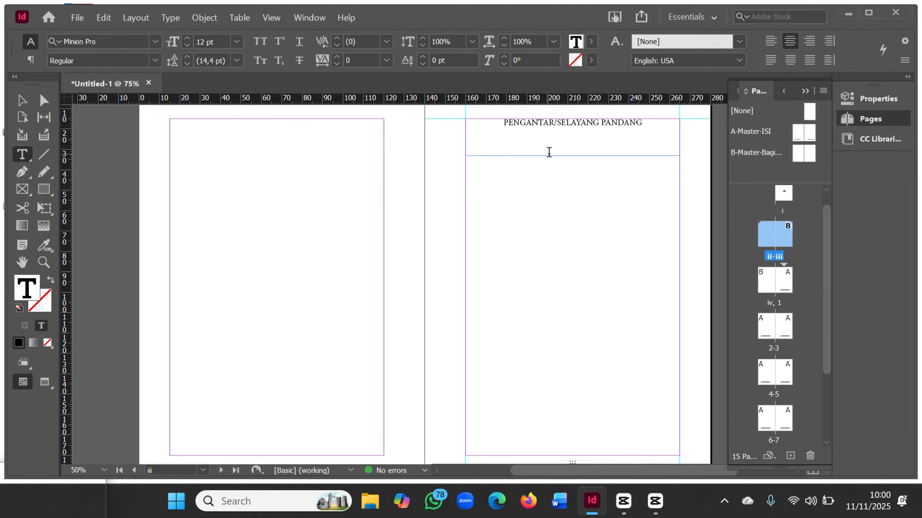
Step: Shorten the heading frame on page iii from its lower edge to about 12 mm tall
key(Escape)
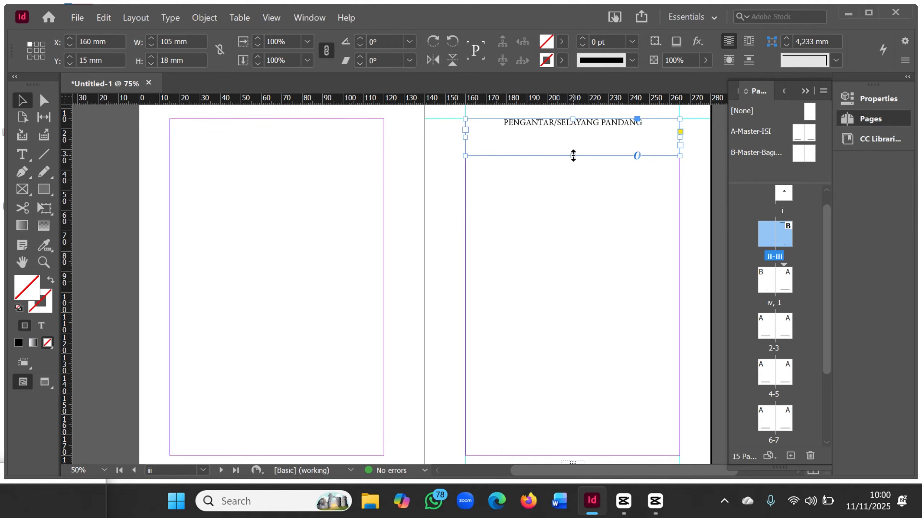
drag(573, 156, 569, 144)
click(555, 212)
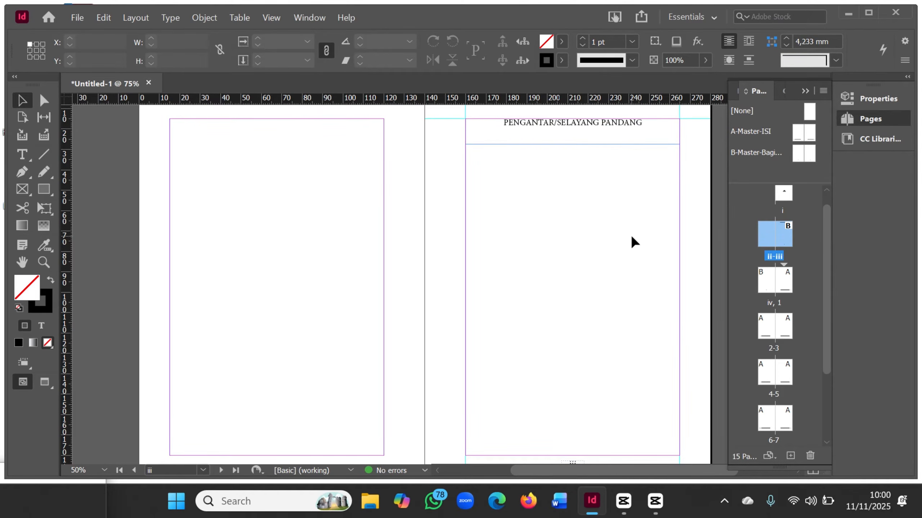
Step: Place the PENGANTAR Word document just below the heading on page iii, between the side margins
scroll(632, 238, down, 3)
scroll(632, 238, up, 4)
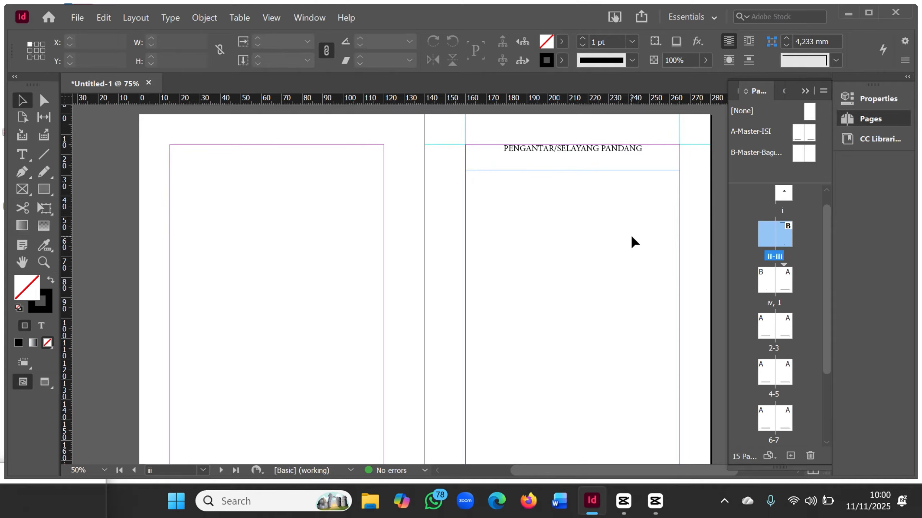
click(76, 22)
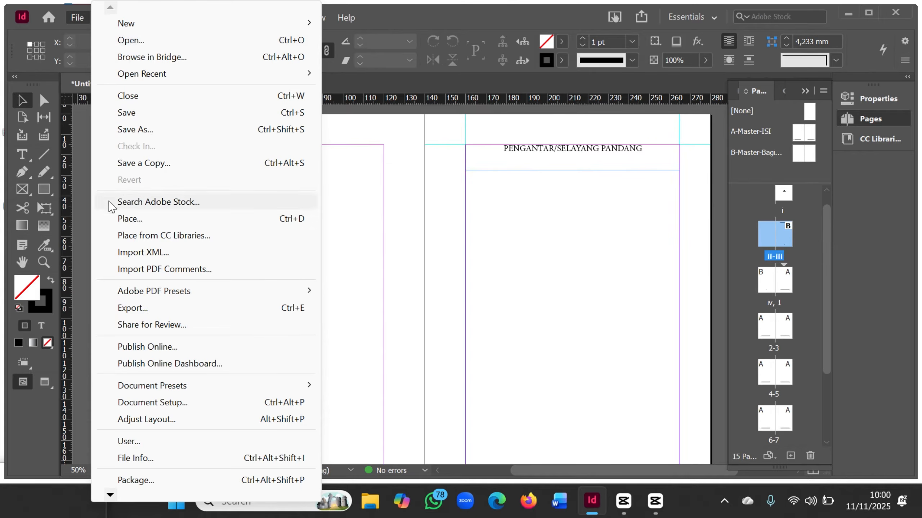
click(122, 219)
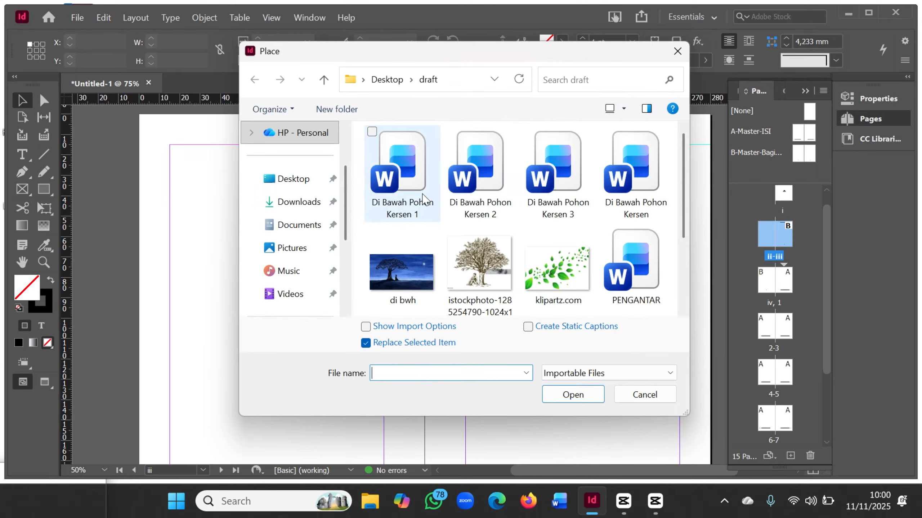
scroll(633, 250, down, 1)
double_click(633, 251)
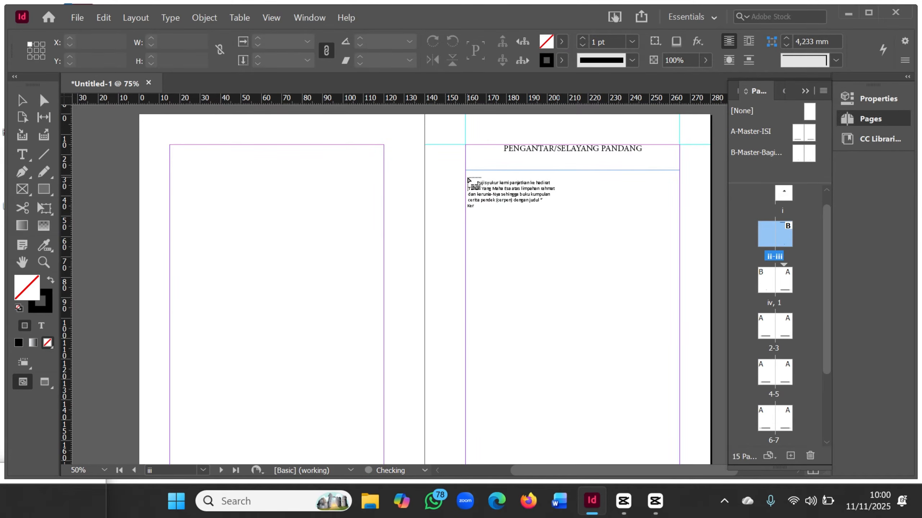
click(465, 176)
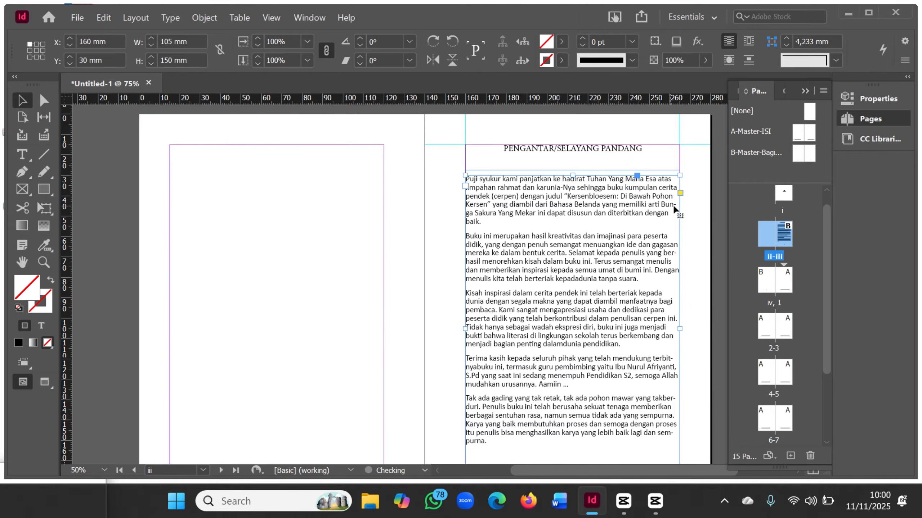
scroll(605, 393, down, 2)
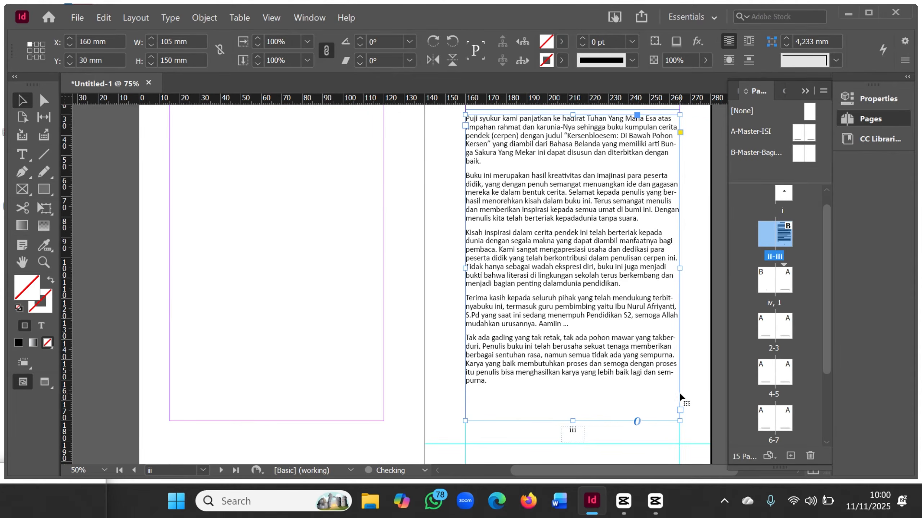
scroll(678, 392, up, 5)
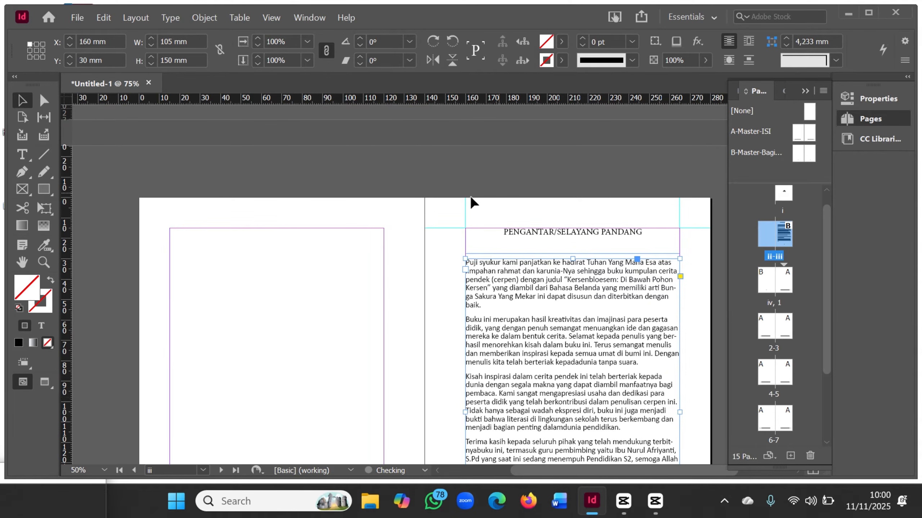
Step: Draw a text frame about 105 x 15 mm at page 1's top margin and paste the copied title text into it
scroll(609, 388, down, 15)
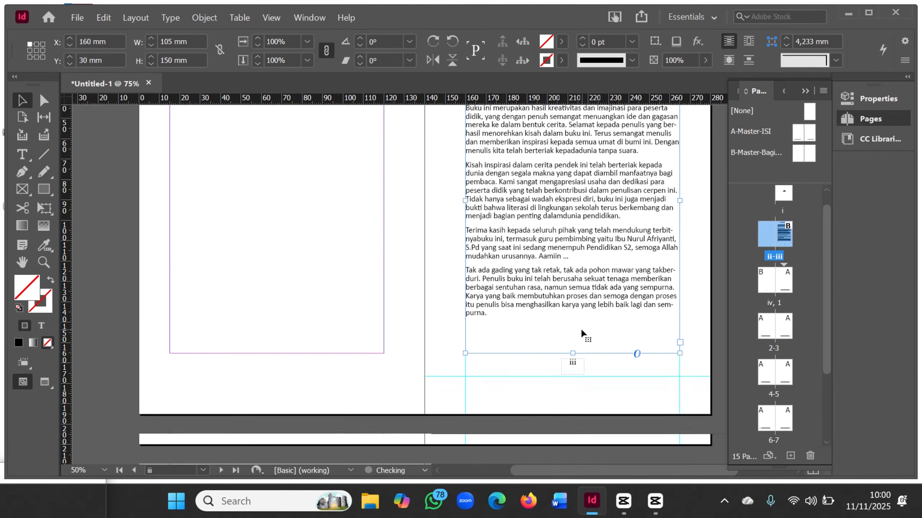
scroll(582, 290, up, 5)
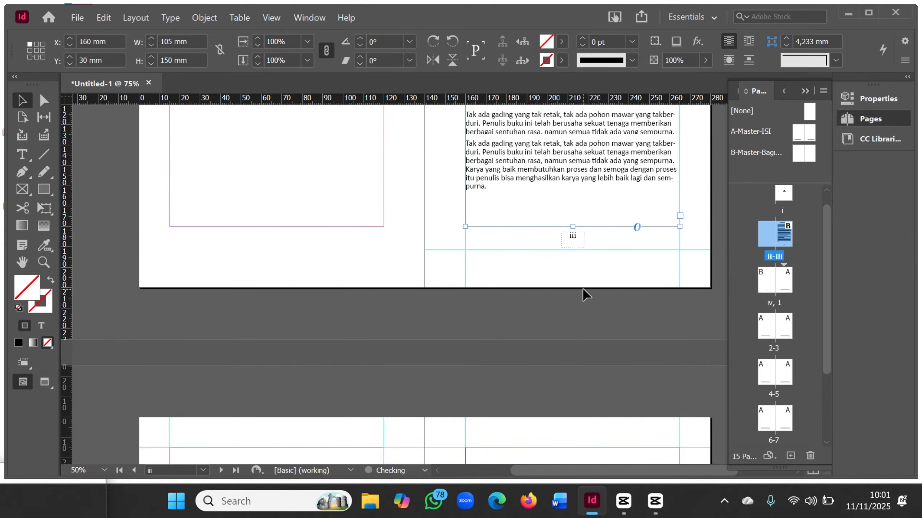
scroll(583, 289, down, 4)
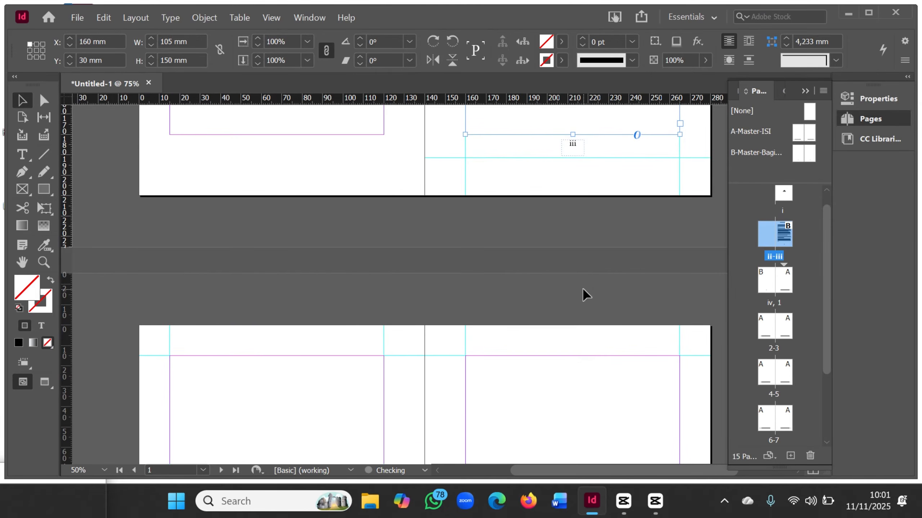
scroll(582, 289, up, 2)
scroll(582, 289, down, 5)
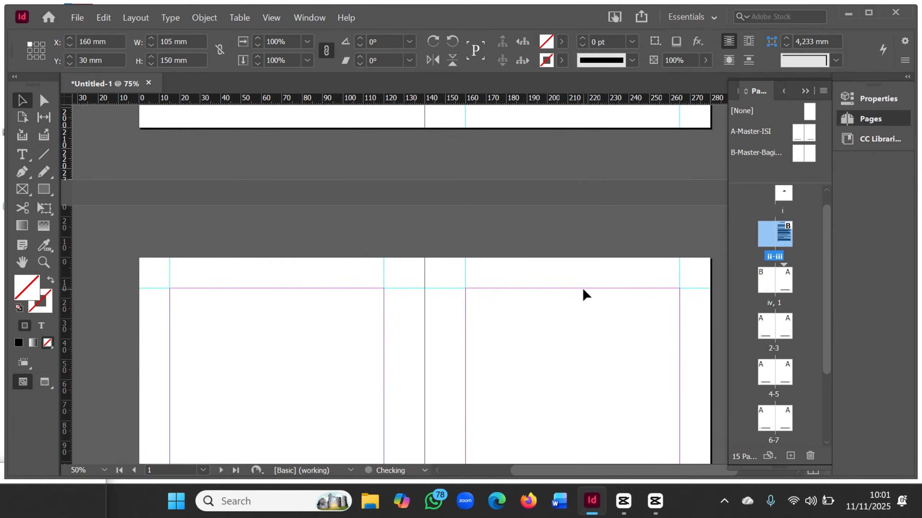
scroll(582, 288, up, 2)
scroll(582, 287, down, 3)
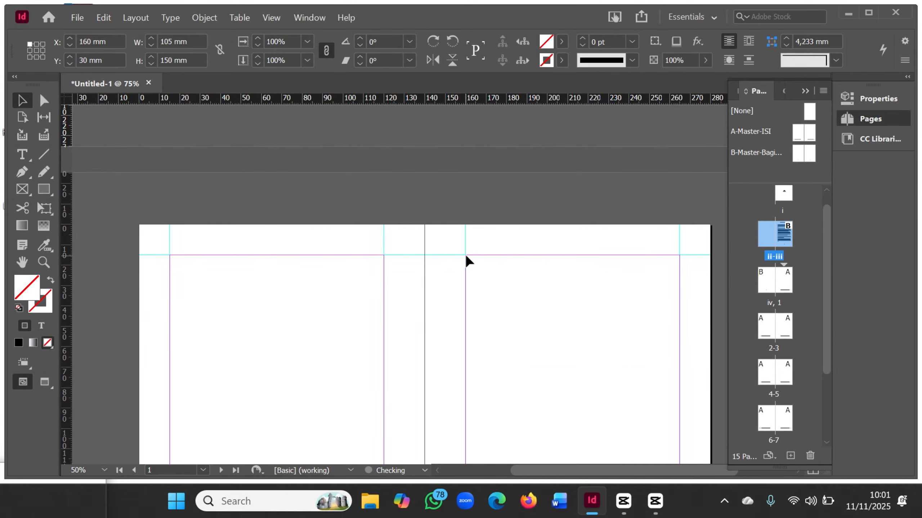
mouse_move(465, 254)
mouse_down()
mouse_move(567, 307)
mouse_move(679, 286)
mouse_up()
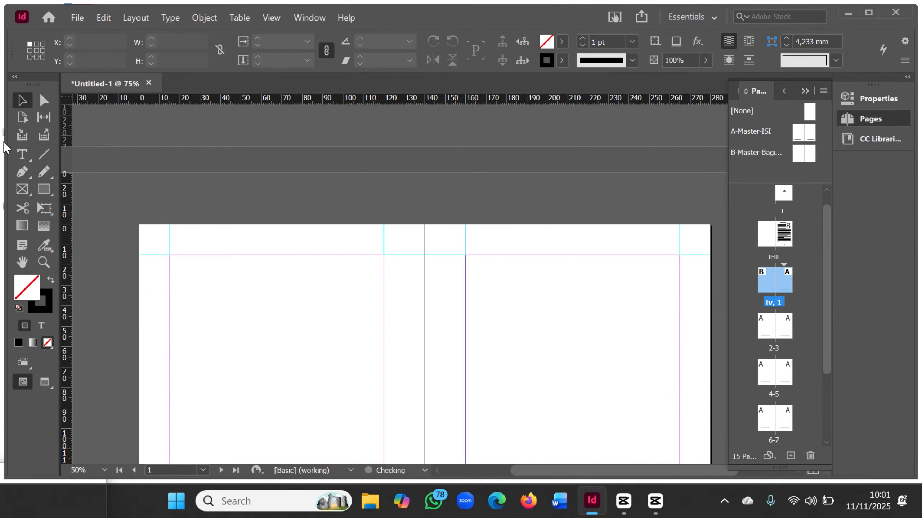
click(21, 155)
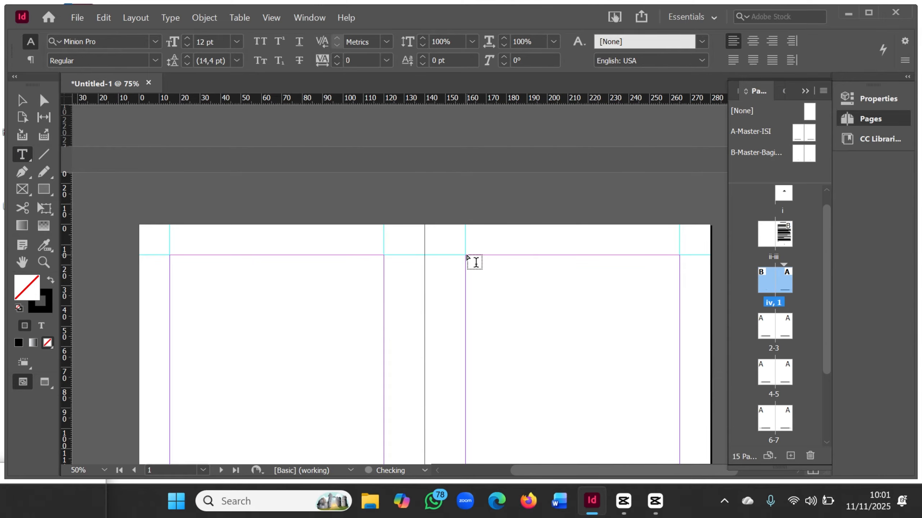
drag(466, 255, 678, 286)
key(ctrl+v)
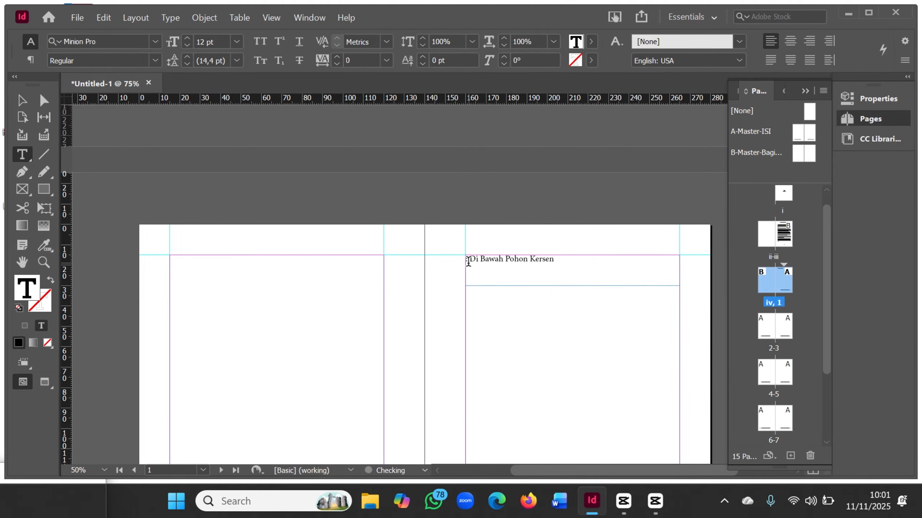
Step: Edit the page 1 title to read KERSENBLOESEM on the first line and Di Bawah Pohon Kersen on the second, without the colon
scroll(504, 355, down, 5)
scroll(505, 355, up, 5)
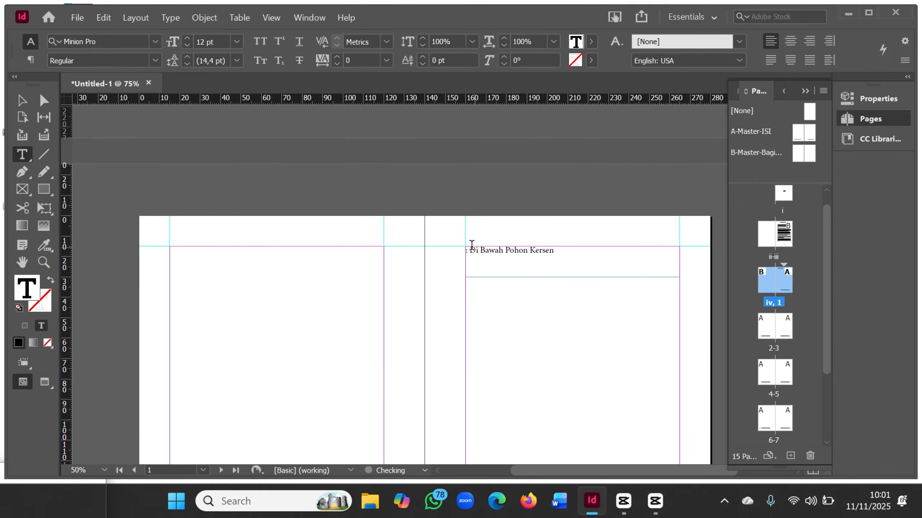
click(464, 254)
text(KERSENBLOESEM)
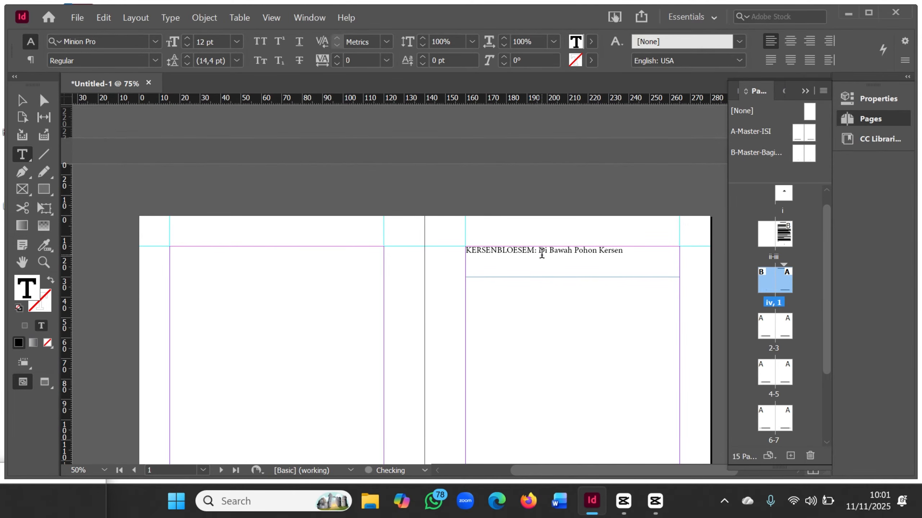
key(ctrl+a)
click(540, 253)
key(BackSpace)
key(BackSpace)
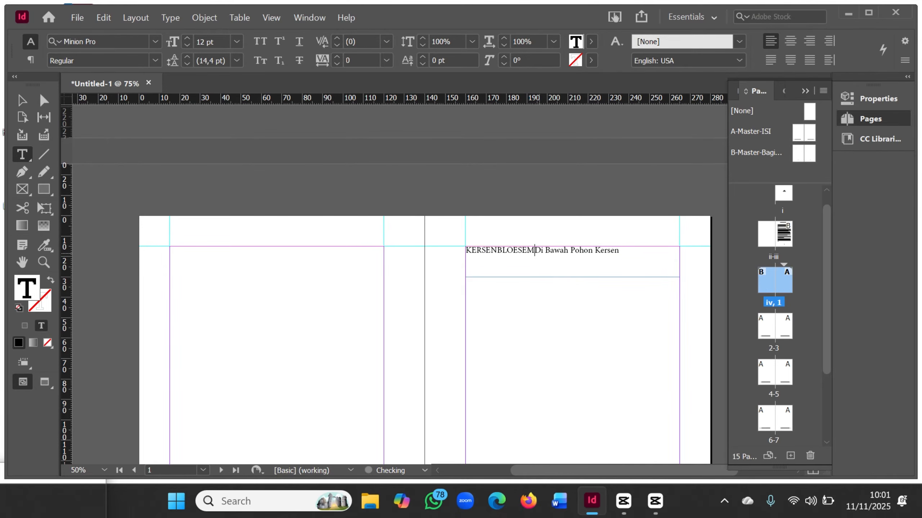
key(Return)
Step: Format KERSENBLOESEM on page 1 as 30 pt Agency FB with 30 pt leading
drag(551, 251, 465, 252)
click(154, 42)
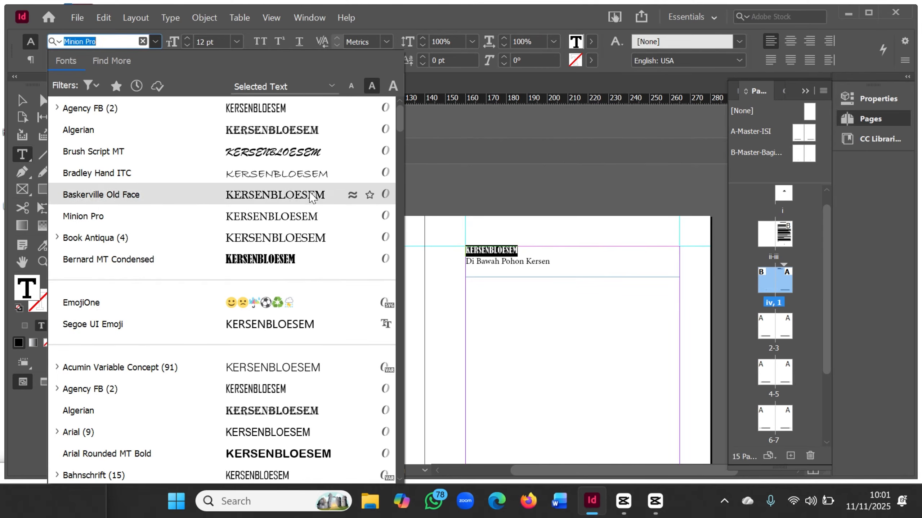
click(276, 388)
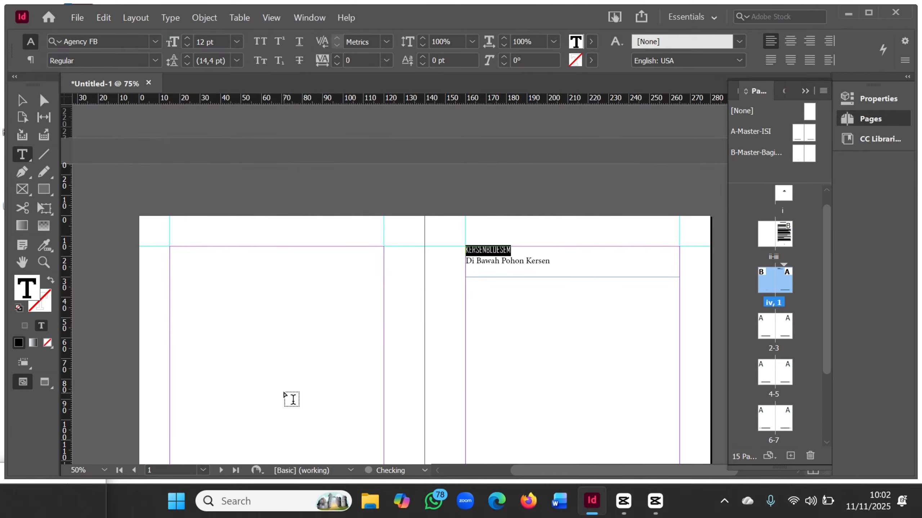
click(236, 42)
click(221, 197)
click(237, 60)
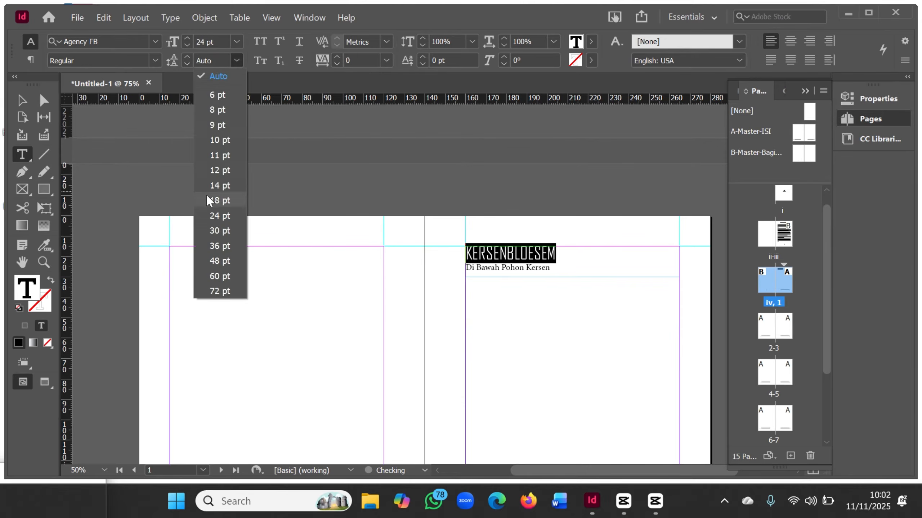
click(217, 232)
click(236, 42)
click(213, 211)
click(511, 260)
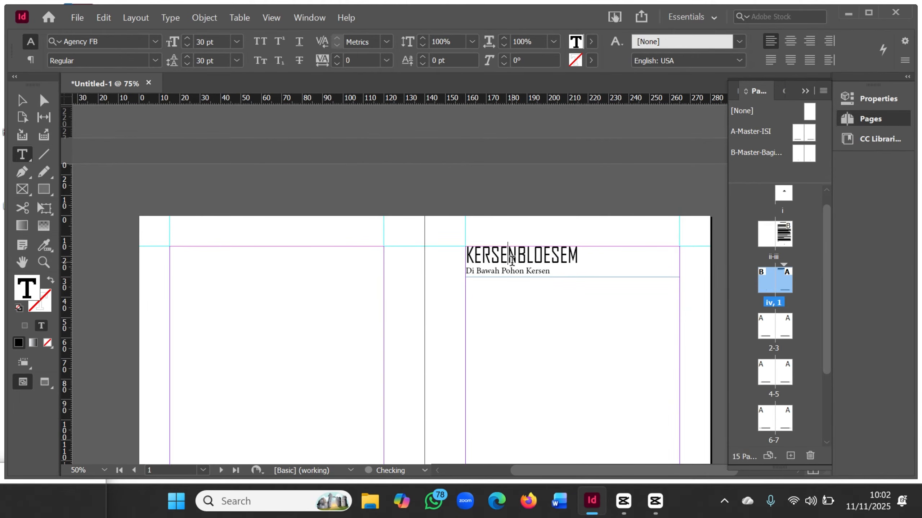
Step: Set the subtitle Di Bawah Pohon Kersen on page 1 to 16 pt
drag(549, 270, 459, 266)
click(237, 42)
click(233, 168)
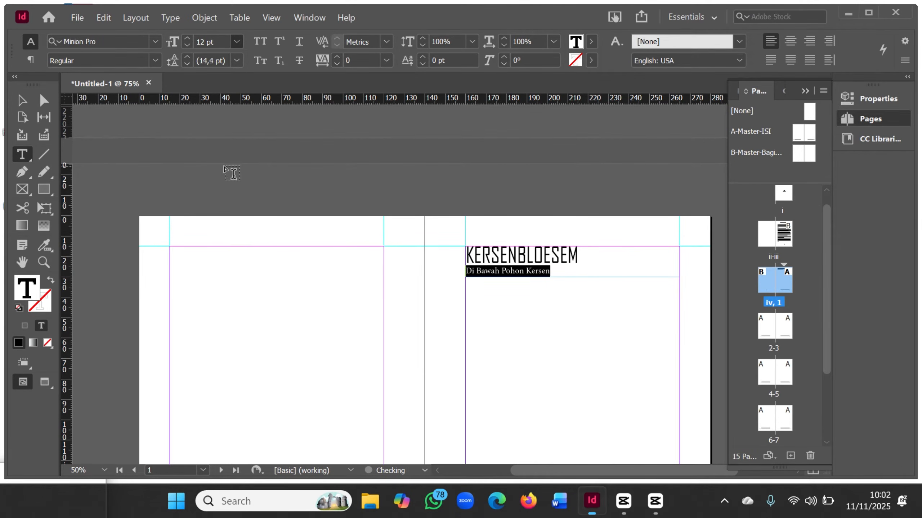
click(204, 43)
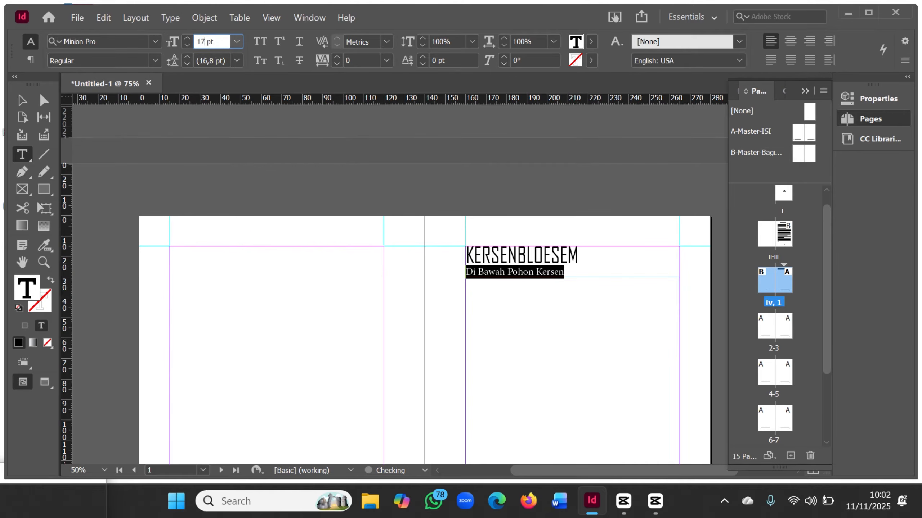
text(17)
key(Return)
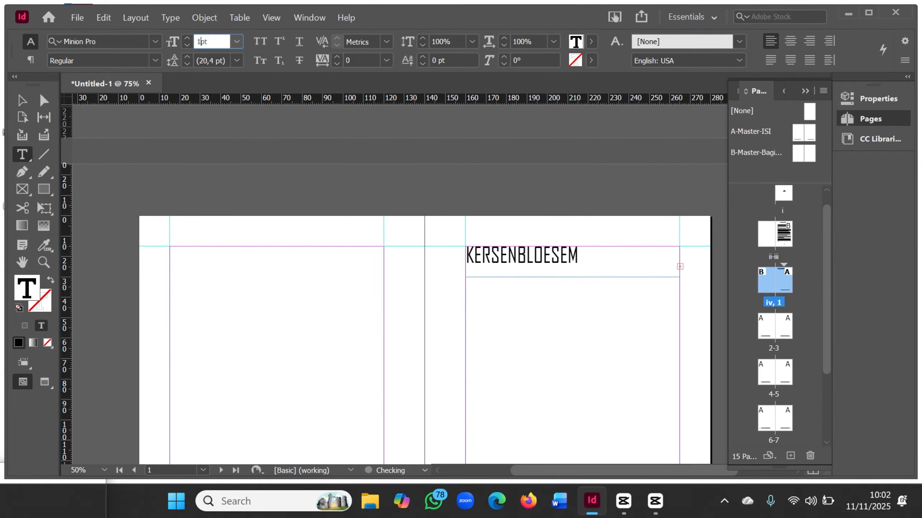
text(6)
key(Return)
Step: Centre both title lines in their frame on page 1
click(581, 319)
click(541, 257)
key(ctrl+a)
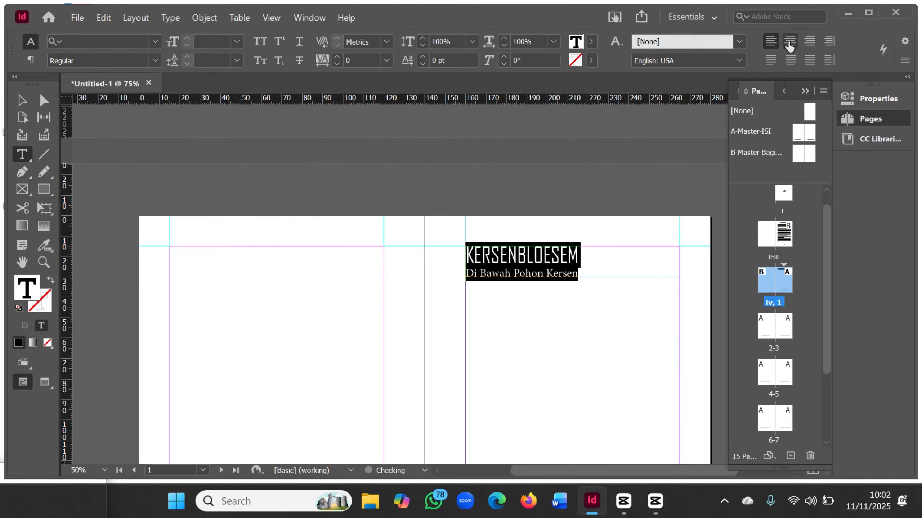
click(789, 43)
click(603, 325)
Step: Place the Word document Di Bawah Pohon Kersen 1 below the title on page 1, between the side margins
scroll(601, 319, down, 1)
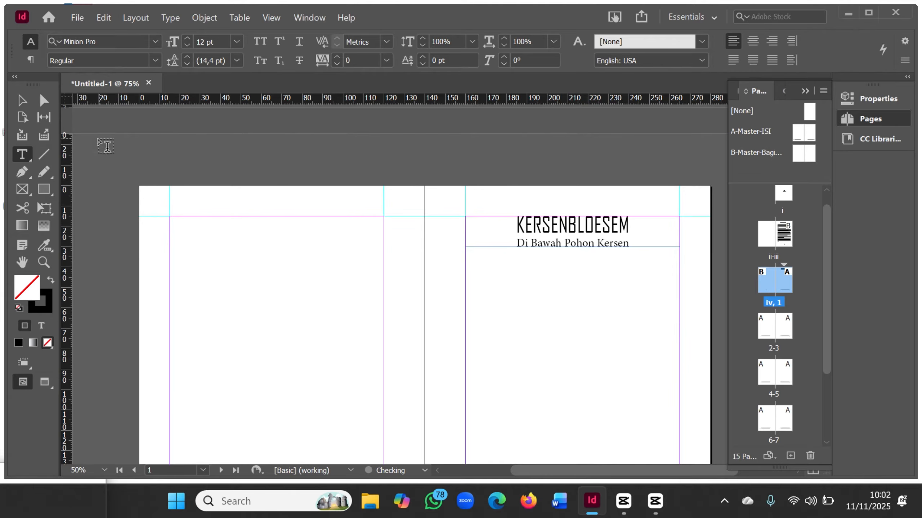
click(77, 18)
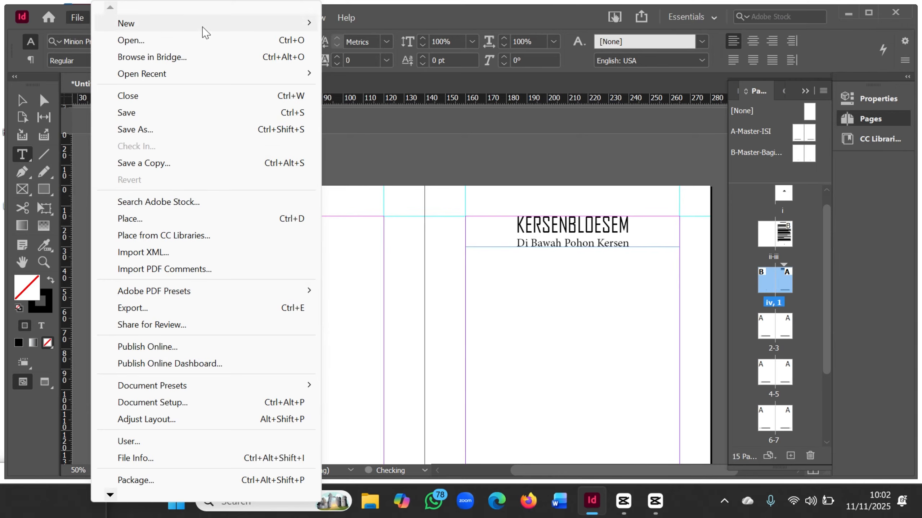
click(163, 218)
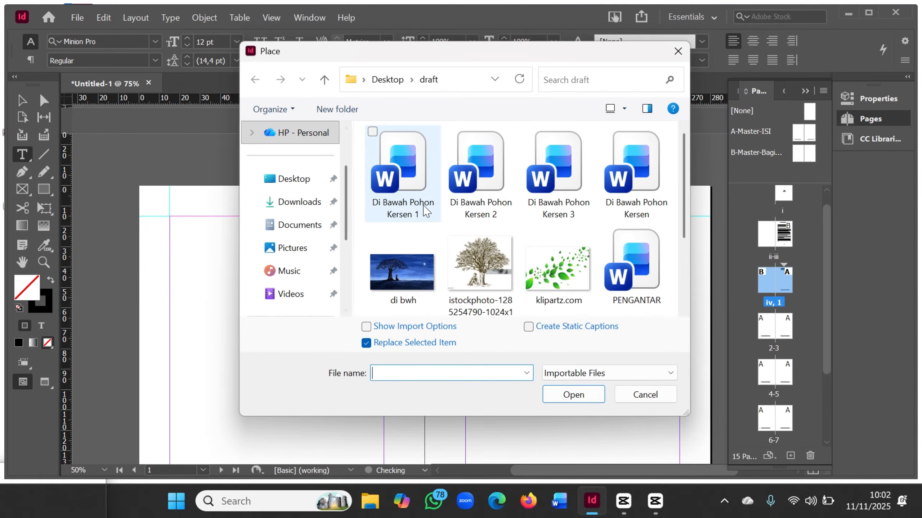
double_click(402, 154)
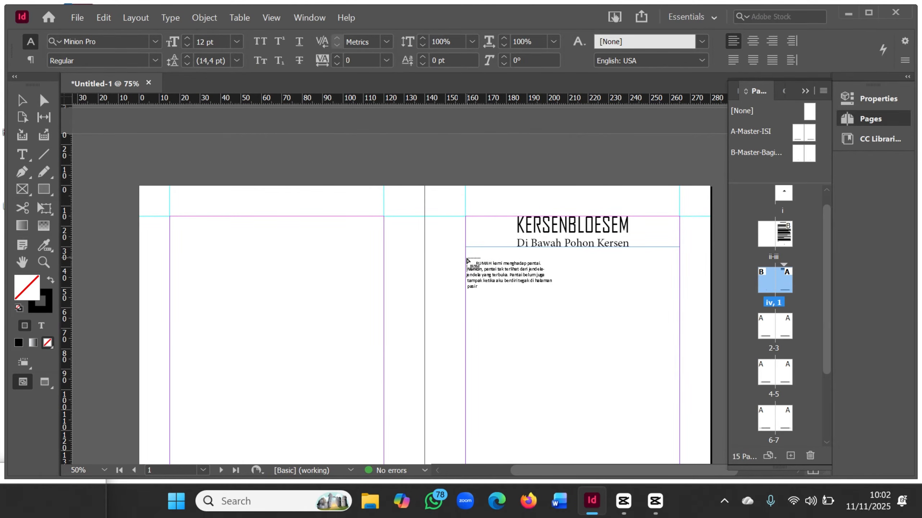
drag(467, 256, 465, 256)
scroll(556, 309, down, 1)
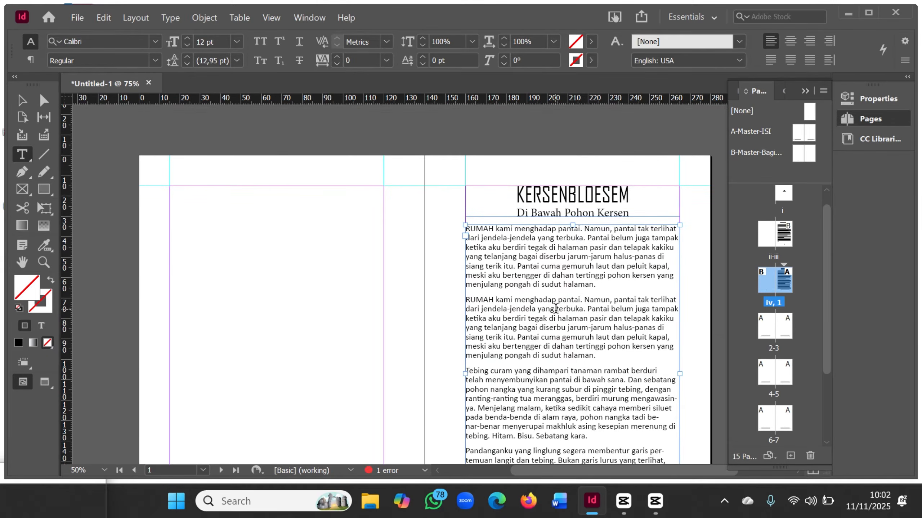
scroll(555, 308, down, 5)
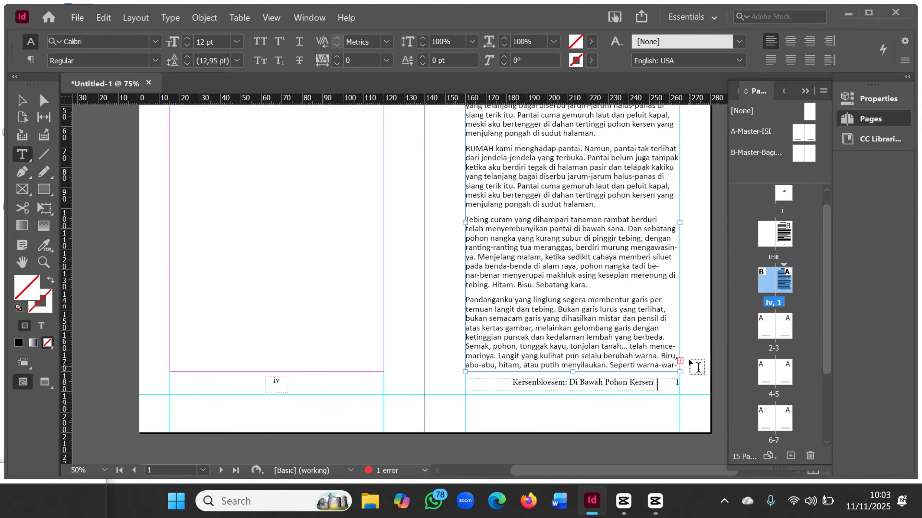
scroll(679, 342, down, 10)
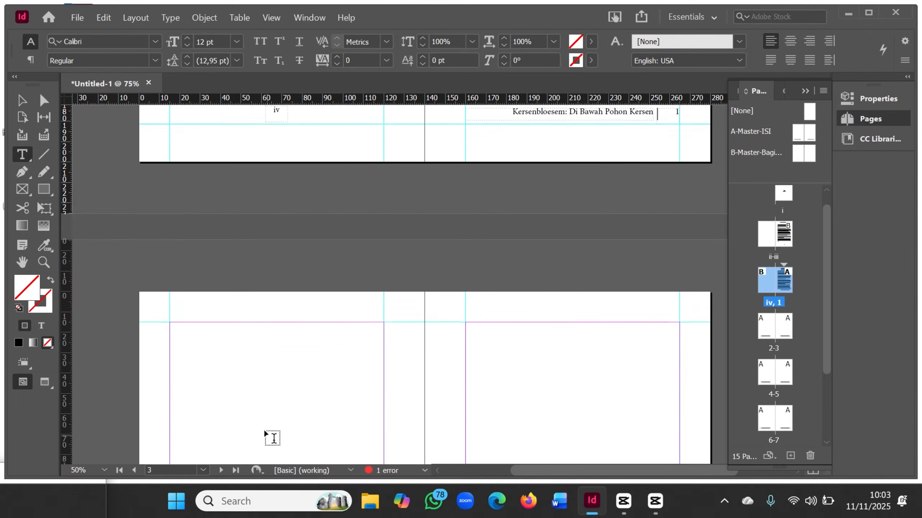
scroll(239, 395, up, 8)
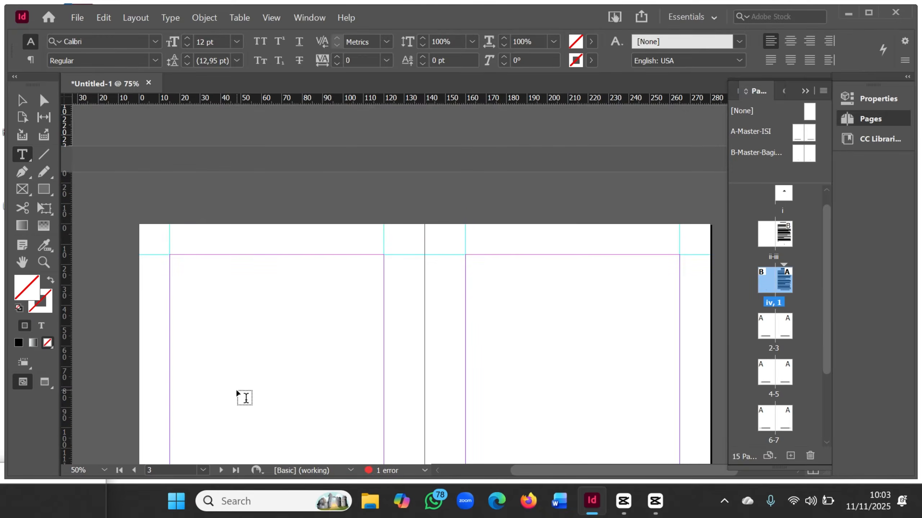
scroll(660, 265, up, 2)
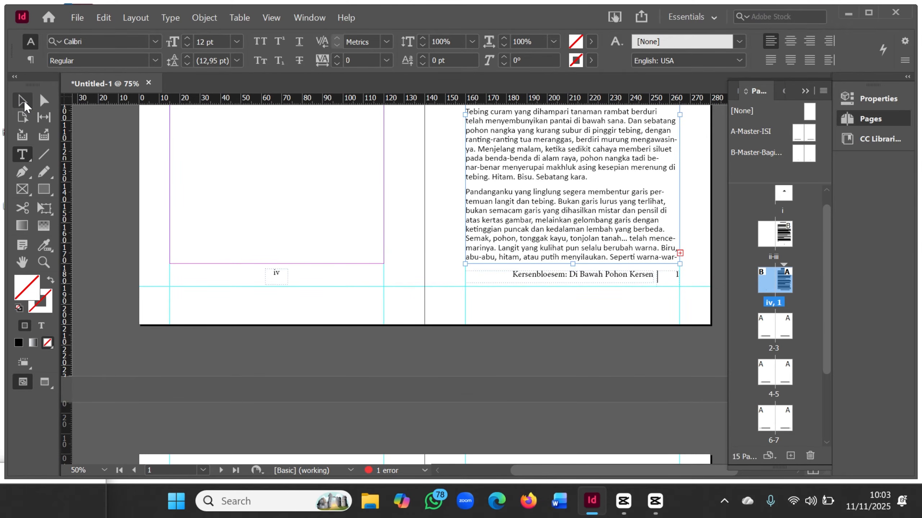
Step: Autoflow the overset story text from page 1 onto the following pages, starting at page 2's upper-left margin corner
click(24, 103)
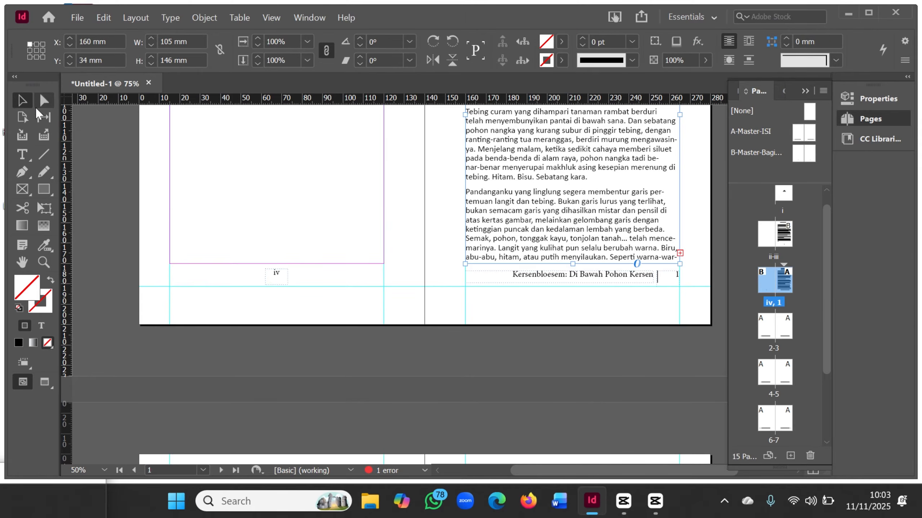
click(680, 253)
scroll(368, 303, down, 6)
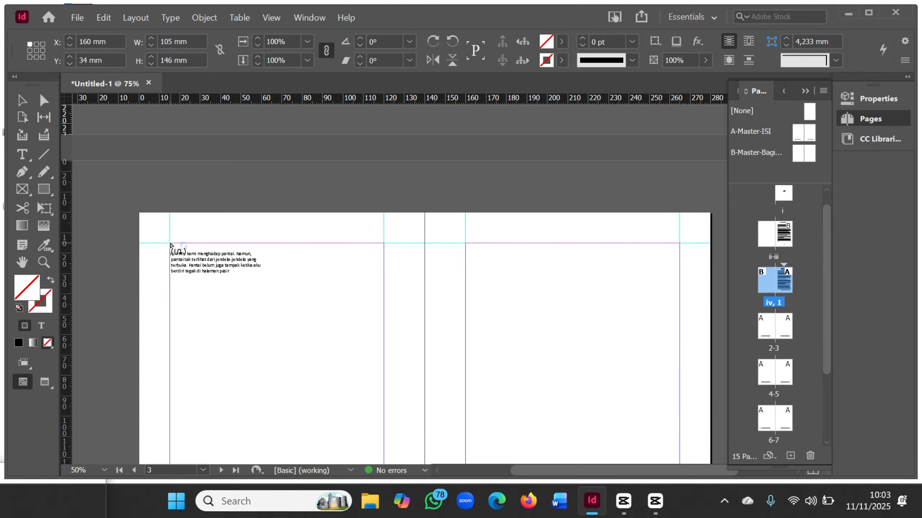
shift+click(171, 244)
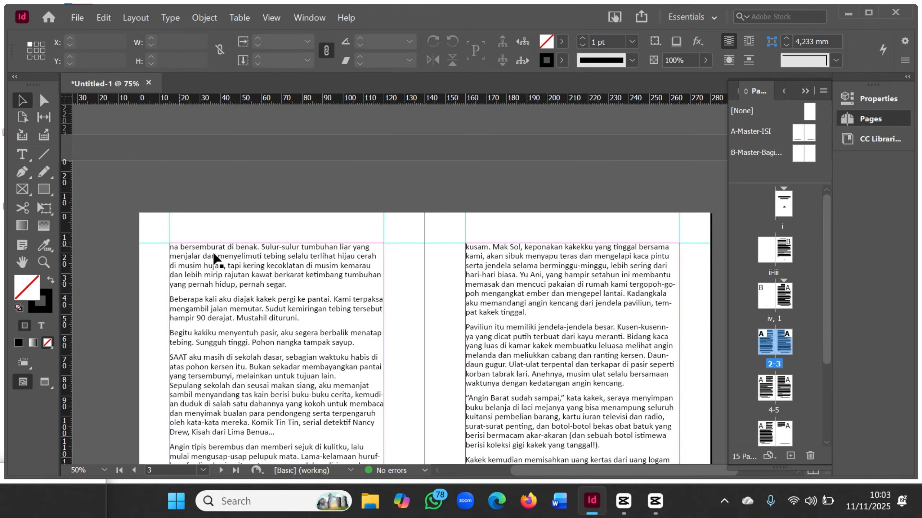
Step: Place the Word document Di Bawah Pohon Kersen 2 from page 8's upper-left margin corner, flowing it through the following pages
scroll(450, 311, down, 10)
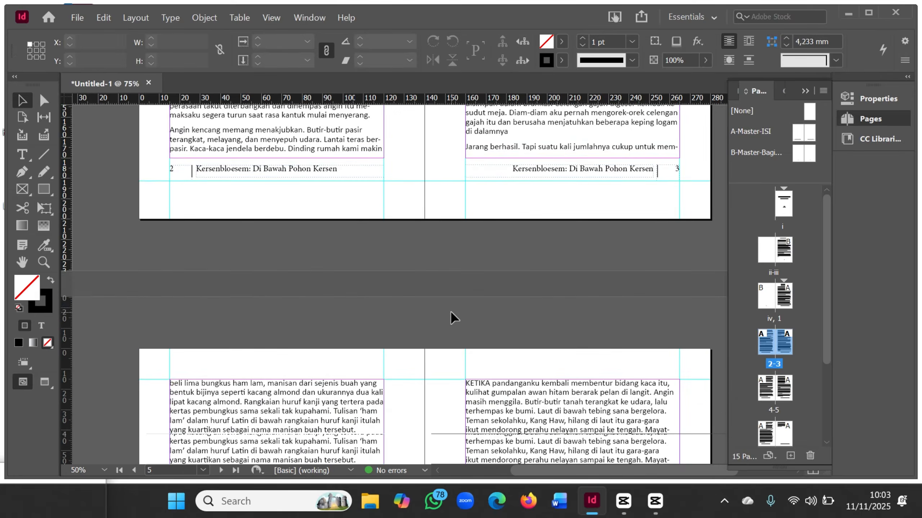
scroll(451, 312, down, 15)
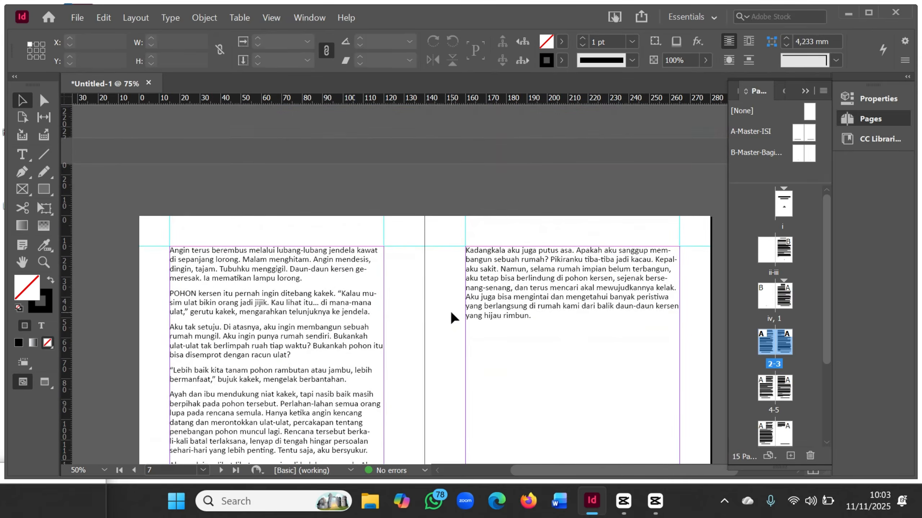
scroll(450, 311, down, 5)
scroll(451, 312, up, 1)
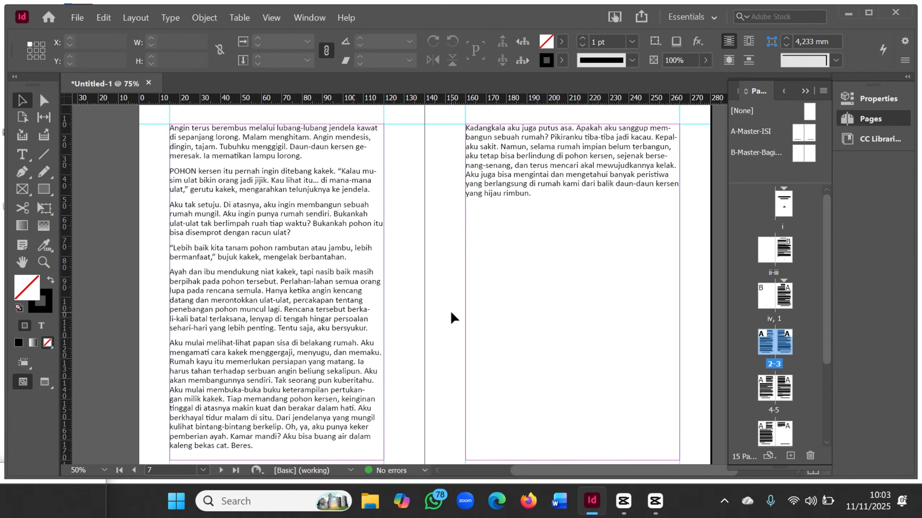
scroll(450, 310, down, 11)
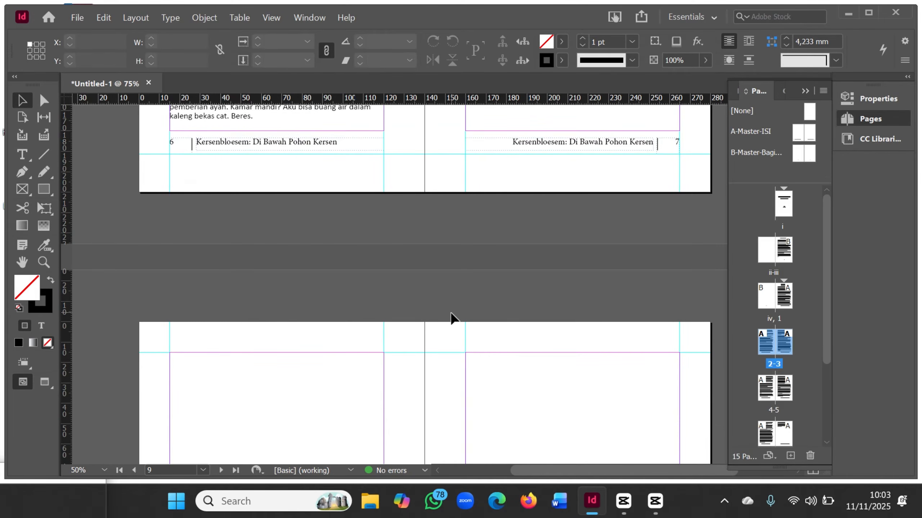
click(169, 350)
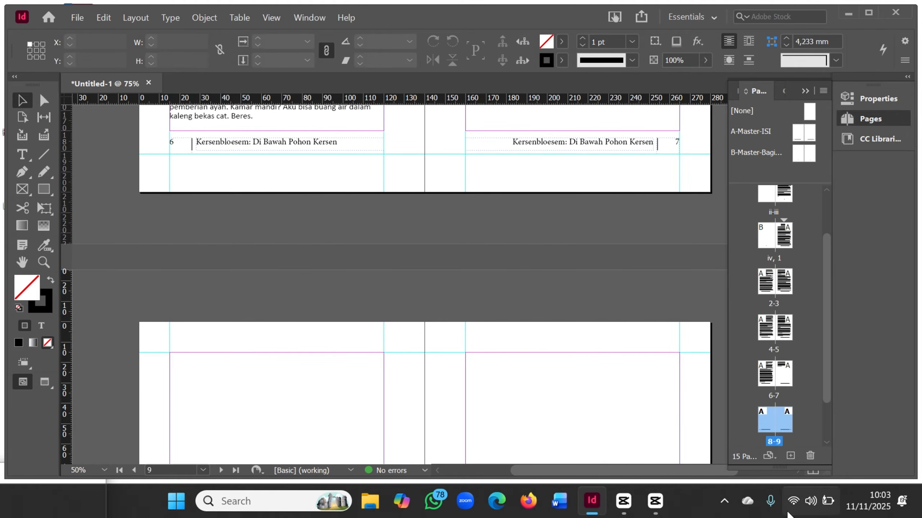
click(77, 18)
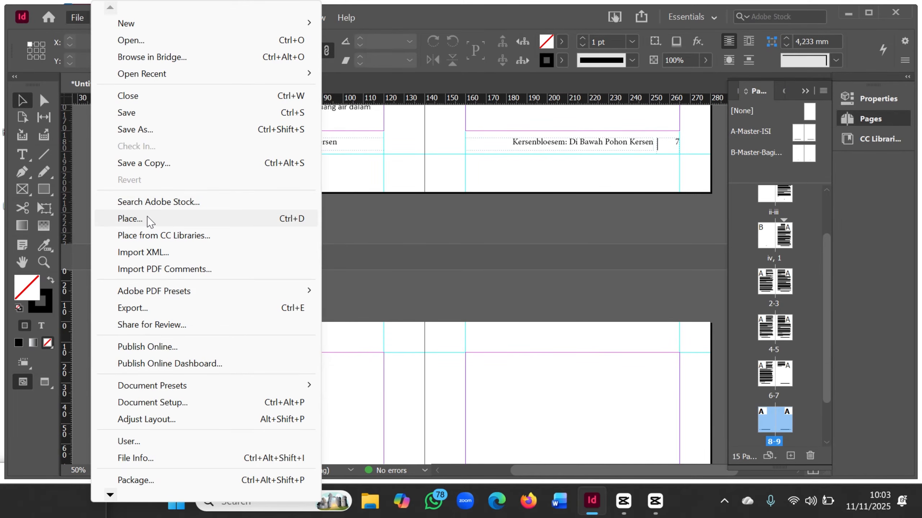
click(130, 218)
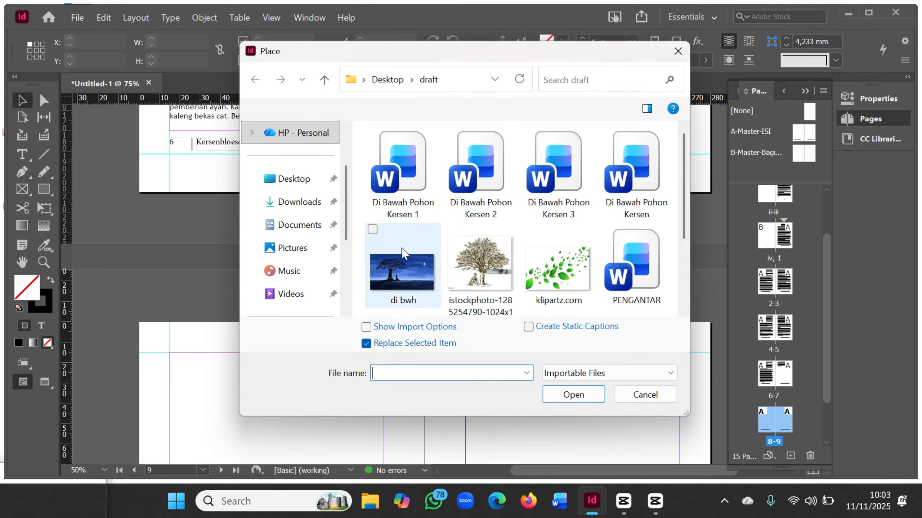
double_click(480, 174)
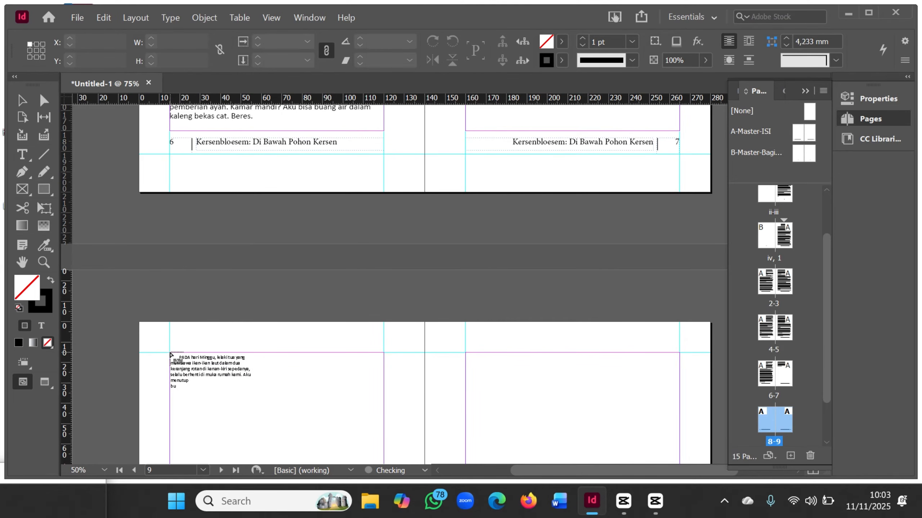
click(171, 355)
Step: Place the Word document Di Bawah Pohon Kersen 3 with autoflow from page 11's upper margin and delete the empty line above its text
scroll(391, 382, down, 10)
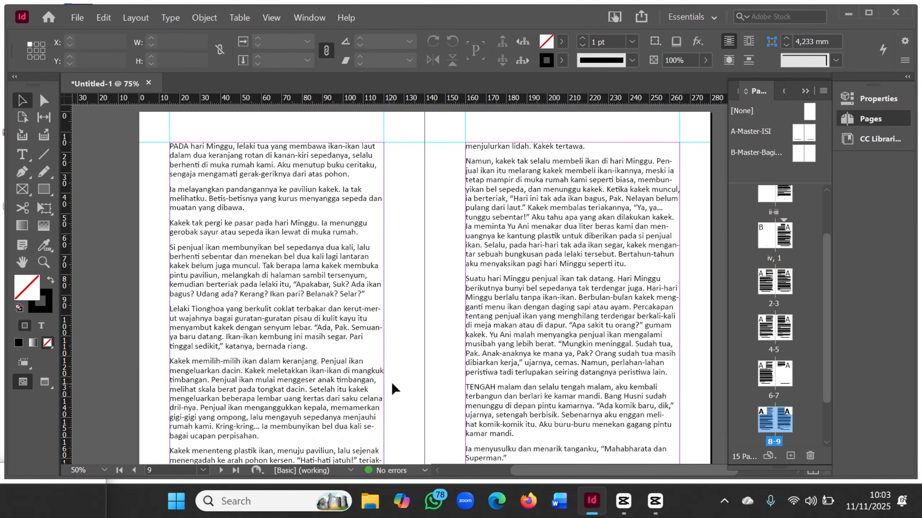
scroll(393, 381, down, 8)
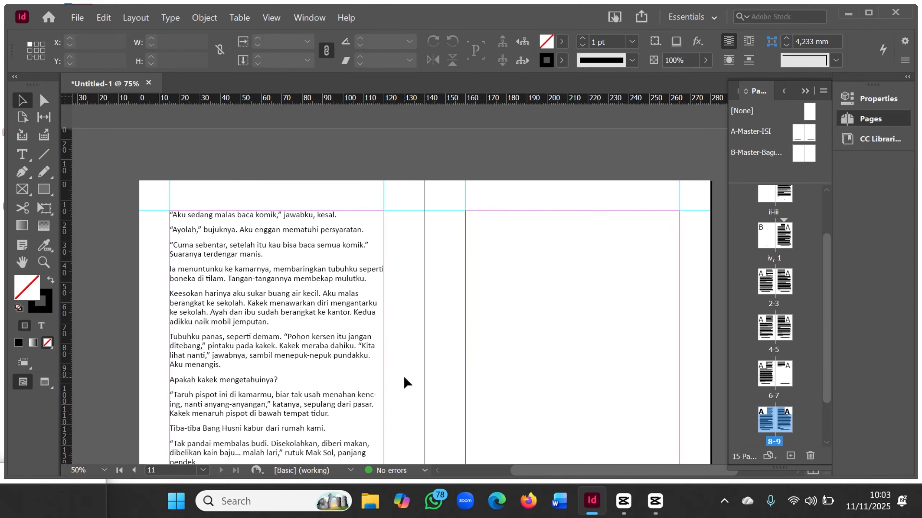
click(78, 18)
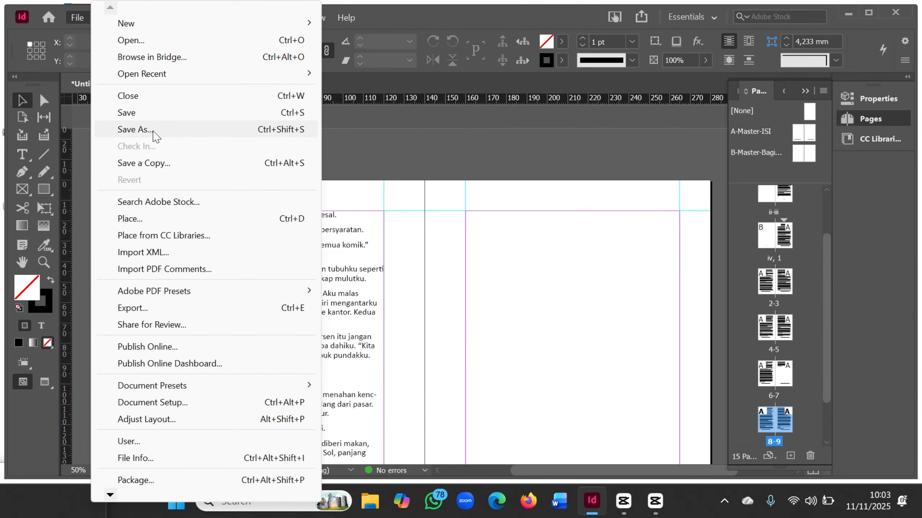
click(164, 218)
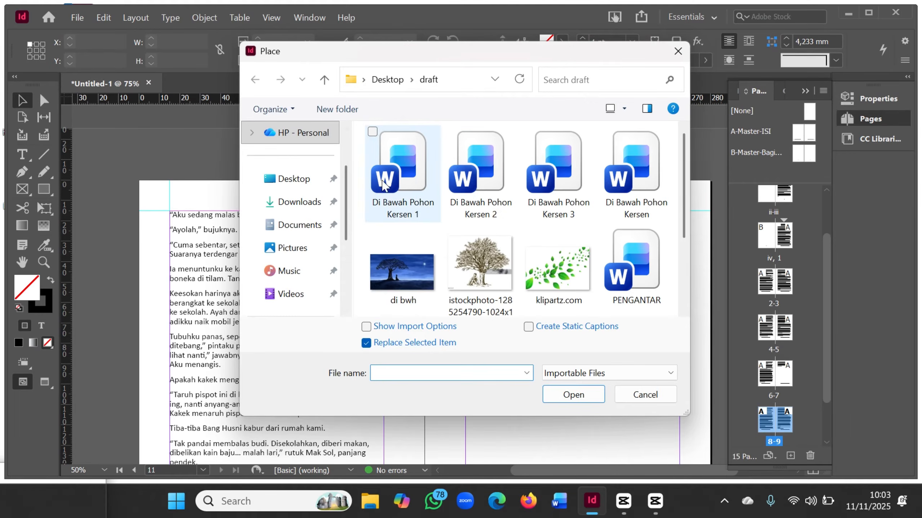
double_click(558, 177)
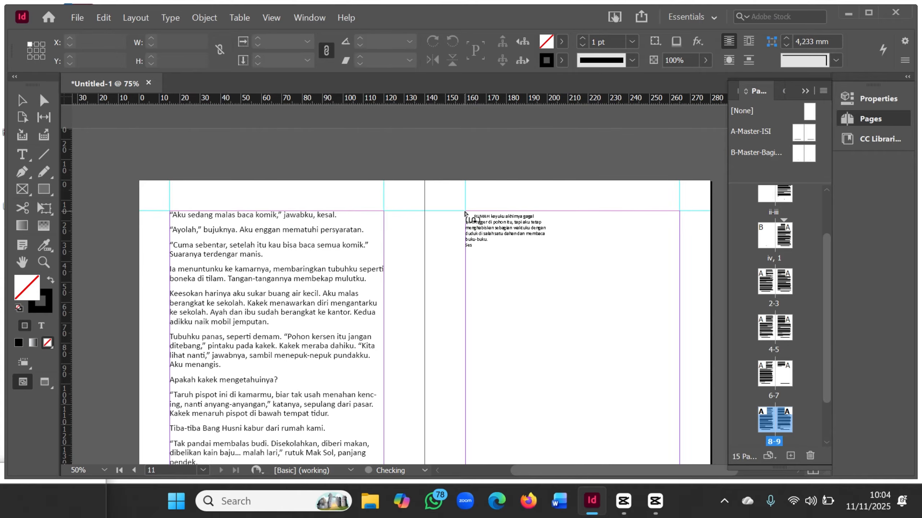
click(466, 214)
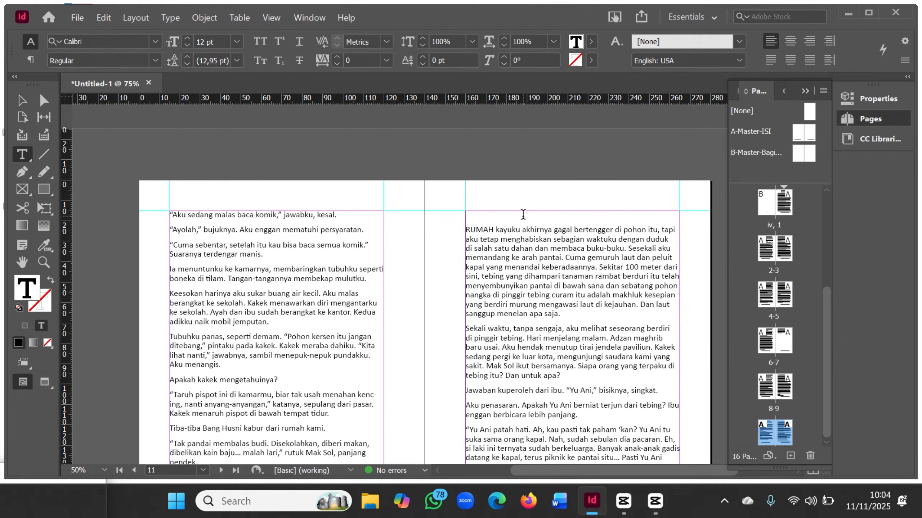
key(Delete)
Step: Review the placed text on all pages from the end of the story back to the title page
scroll(522, 217, down, 12)
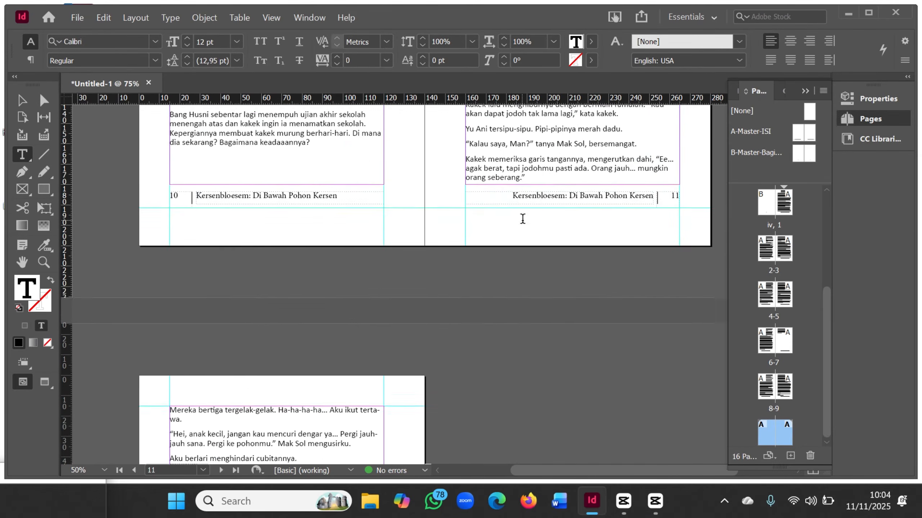
scroll(523, 217, down, 5)
scroll(523, 216, up, 15)
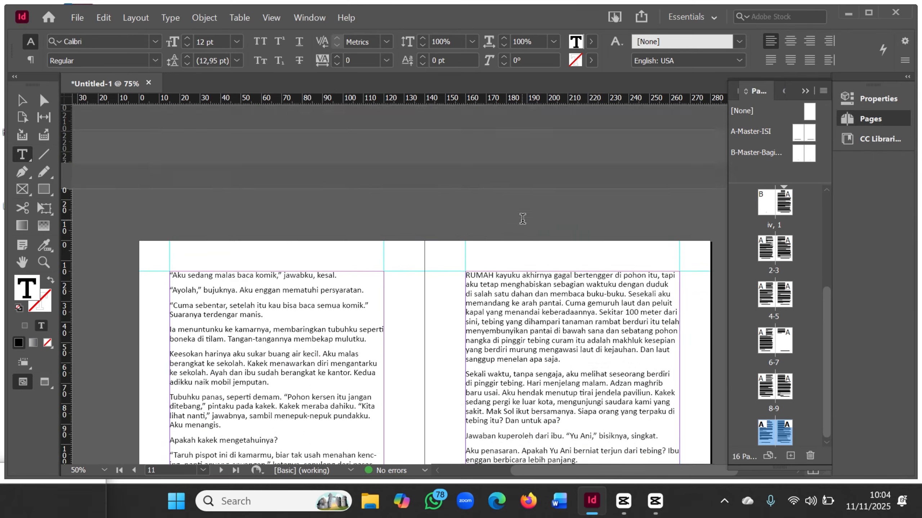
scroll(531, 227, up, 15)
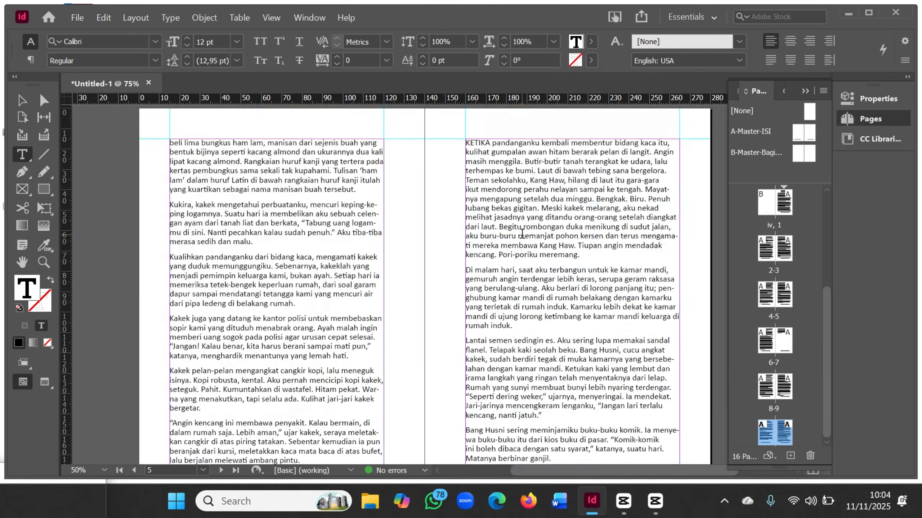
scroll(523, 234, up, 10)
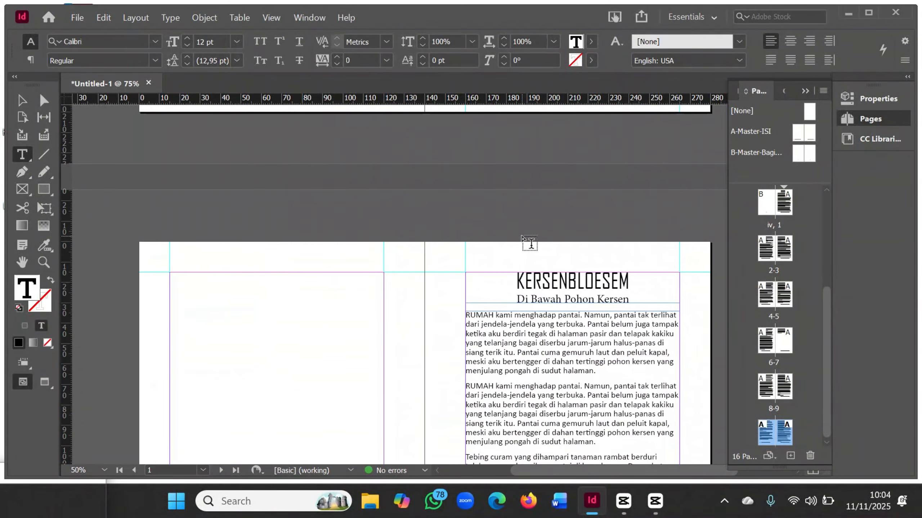
scroll(530, 243, up, 8)
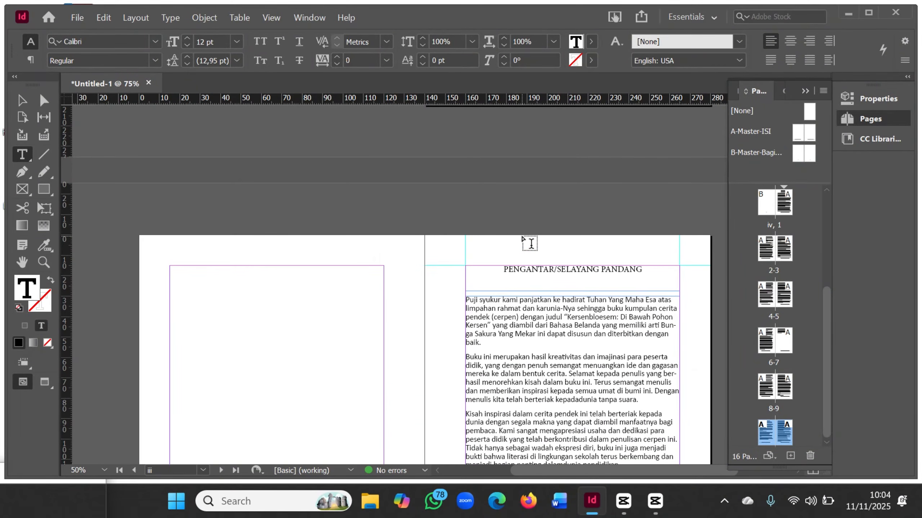
scroll(452, 264, up, 5)
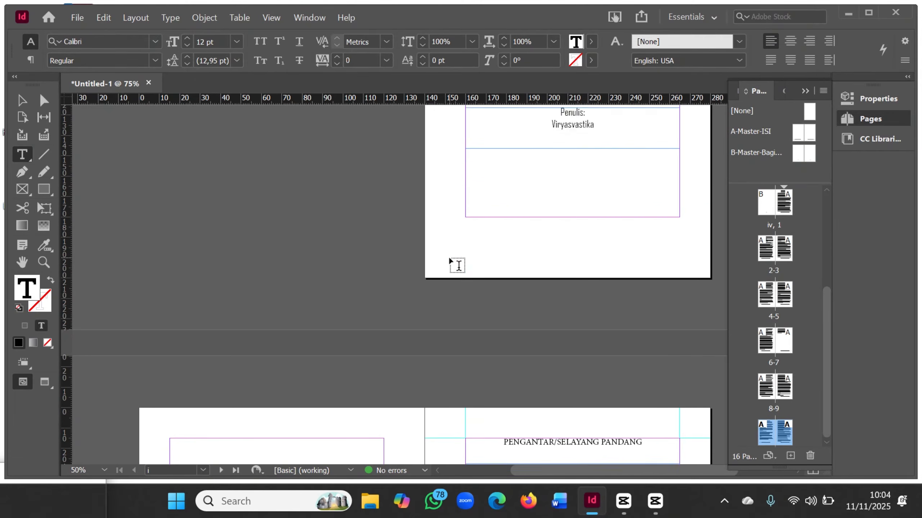
scroll(450, 261, down, 5)
Step: Display the document's paragraph styles and create a new paragraph style
click(22, 101)
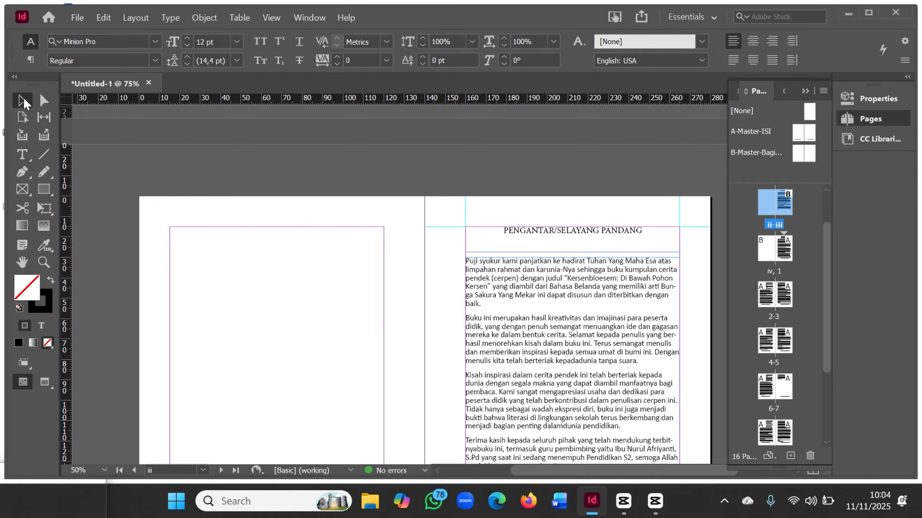
scroll(213, 288, down, 1)
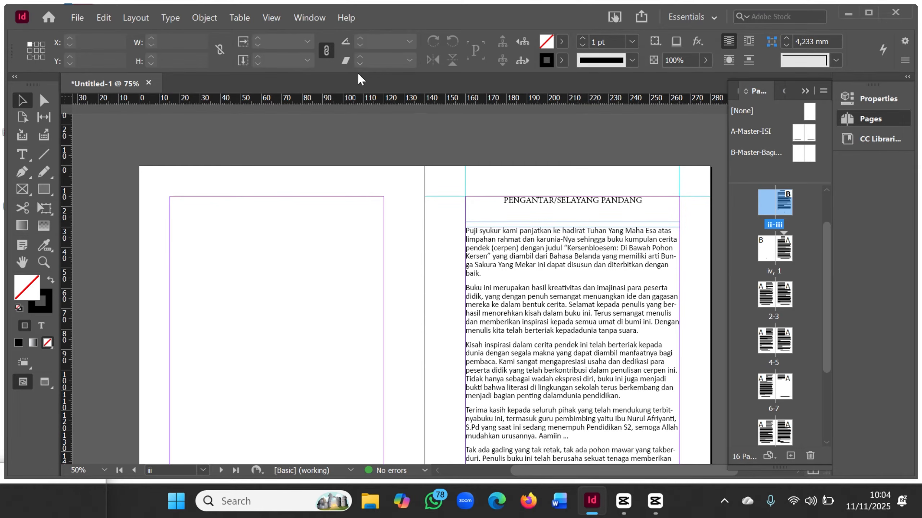
click(314, 18)
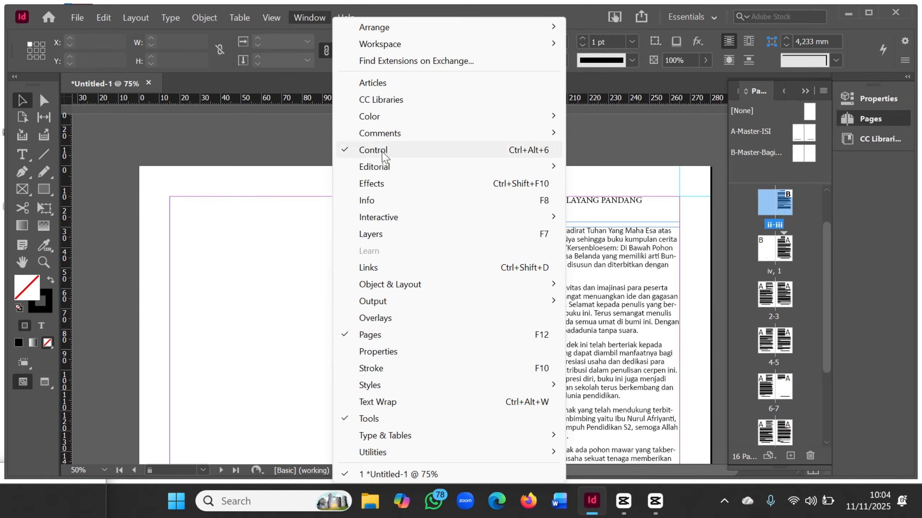
mouse_move(408, 387)
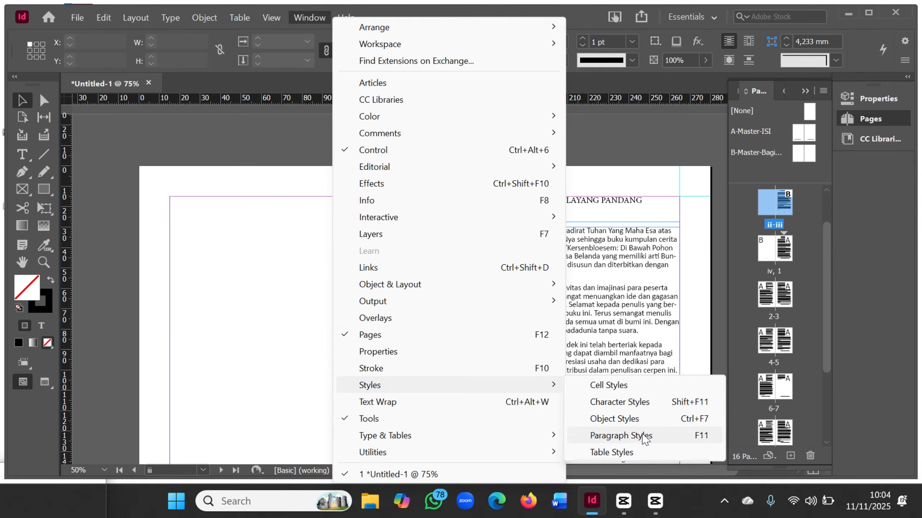
click(644, 436)
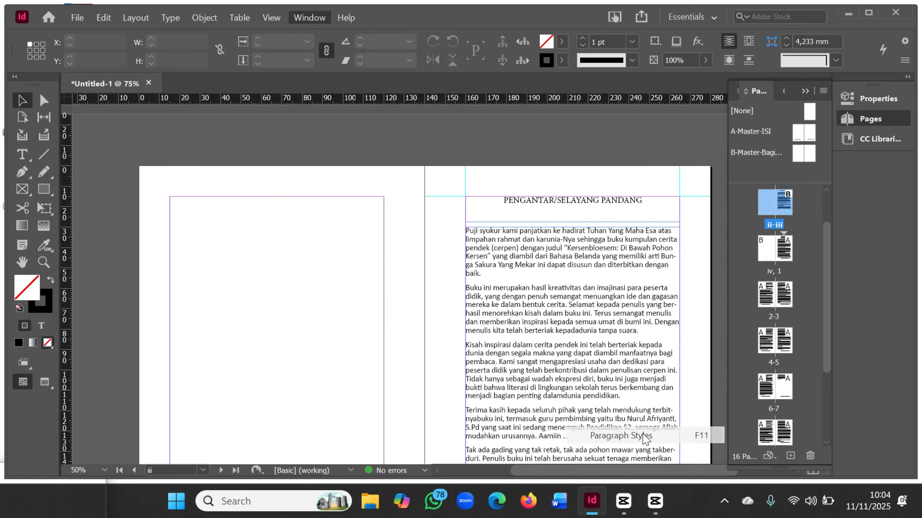
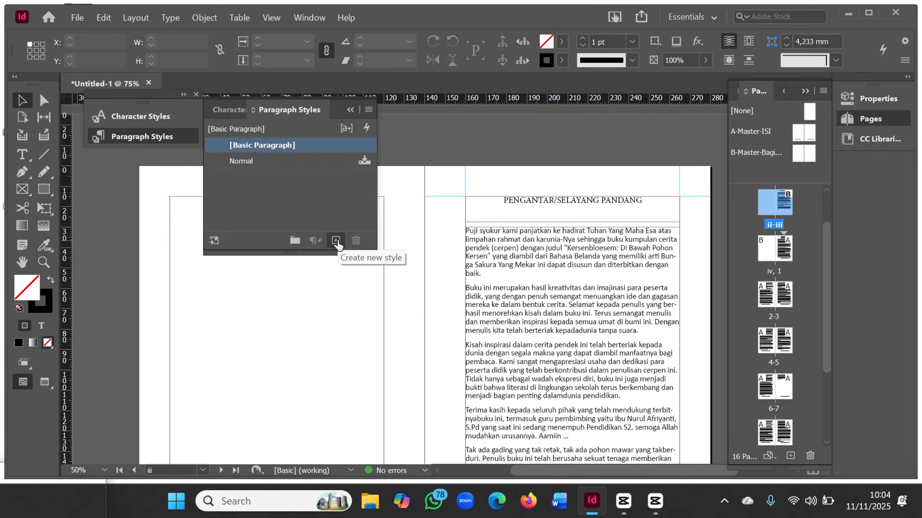
click(348, 109)
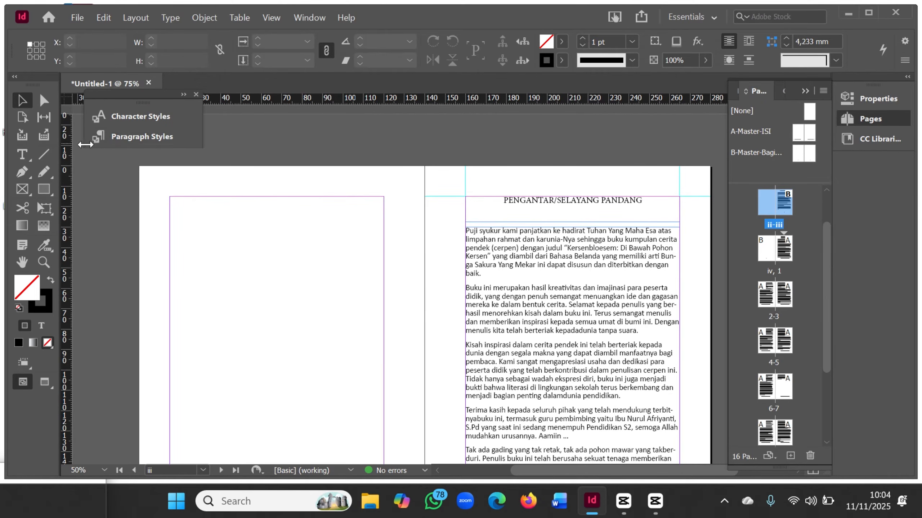
click(152, 137)
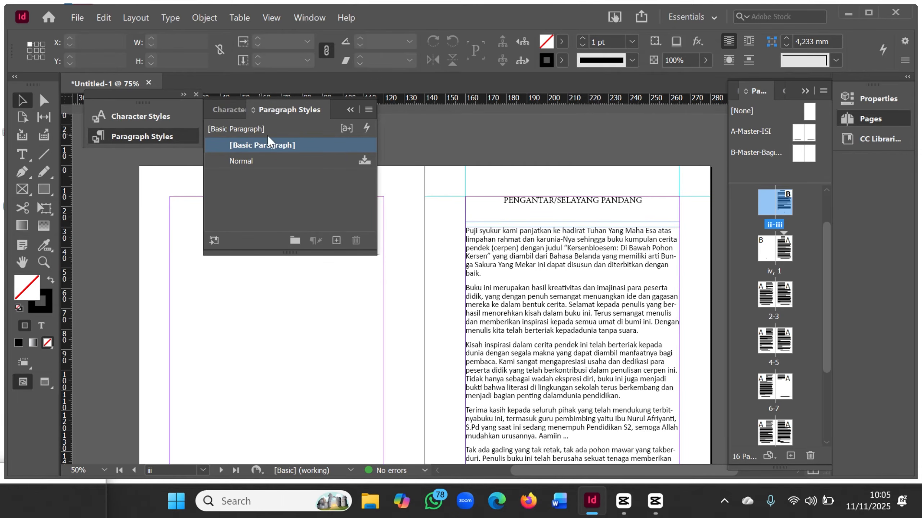
click(336, 241)
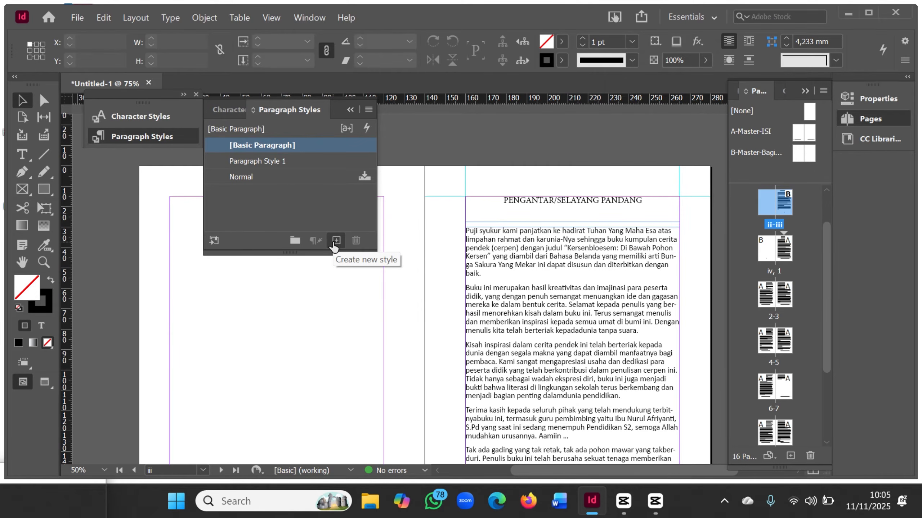
Step: Open the options of the new Paragraph Style 1 and rename the style JUDUL
click(269, 162)
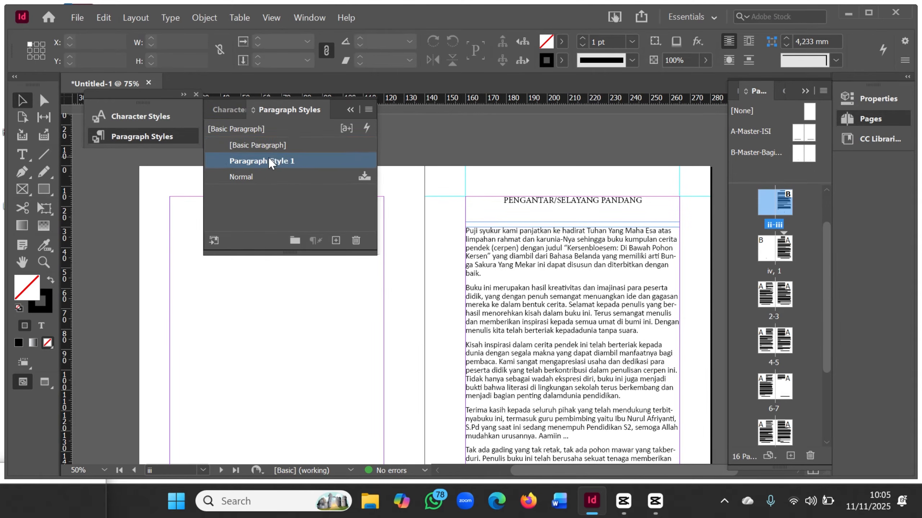
double_click(270, 161)
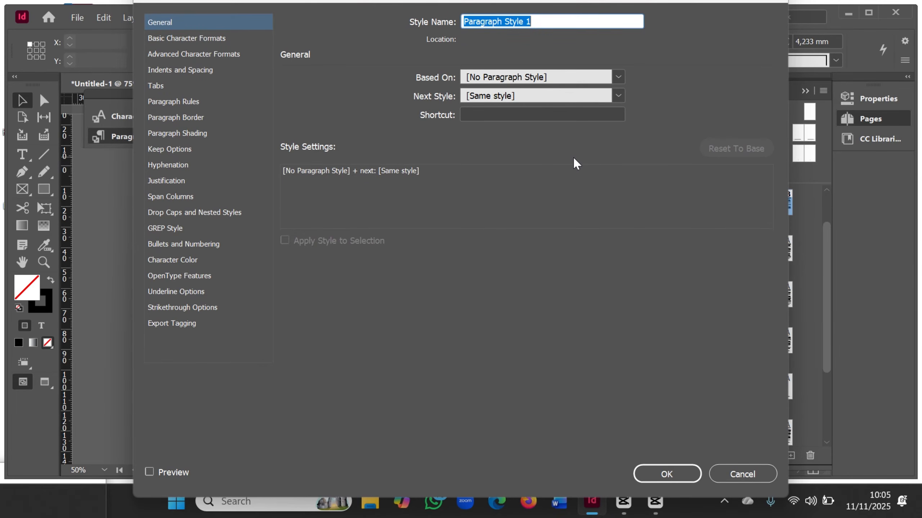
click(540, 16)
key(BackSpace)
key(BackSpace)
key(BackSpace)
key(BackSpace)
key(BackSpace)
key(BackSpace)
key(BackSpace)
key(BackSpace)
key(BackSpace)
key(BackSpace)
key(BackSpace)
key(BackSpace)
key(BackSpace)
key(BackSpace)
key(BackSpace)
key(BackSpace)
key(BackSpace)
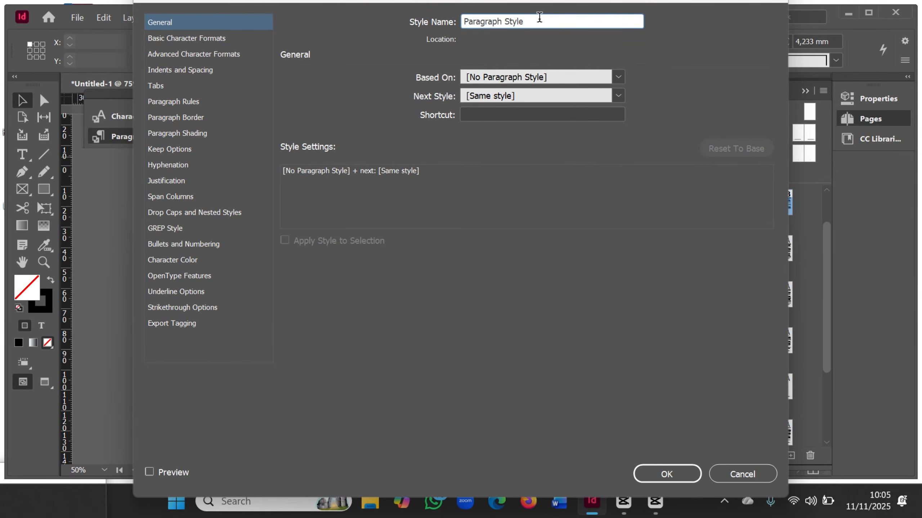
text(judul)
key(BackSpace)
key(BackSpace)
key(BackSpace)
key(BackSpace)
key(BackSpace)
text(JUDUL)
Step: Set the JUDUL style's font family to Script MT Bold
click(203, 39)
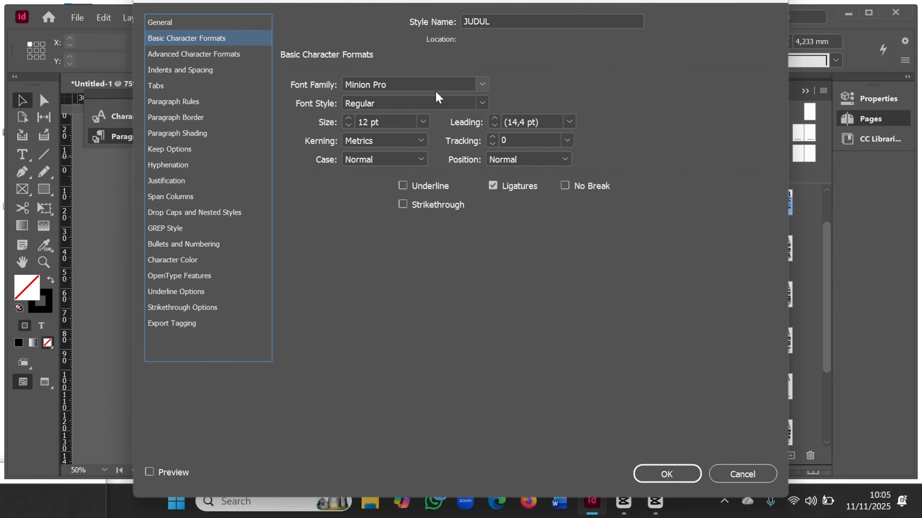
click(480, 85)
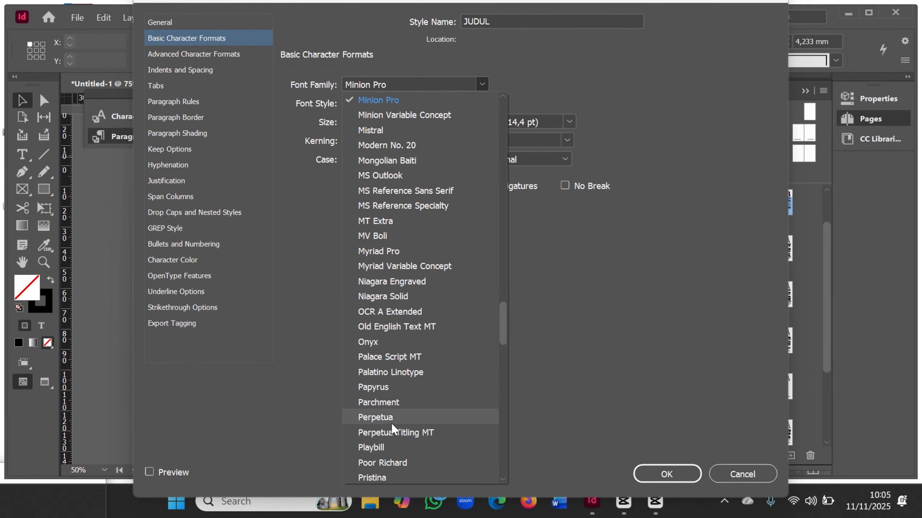
scroll(391, 423, down, 3)
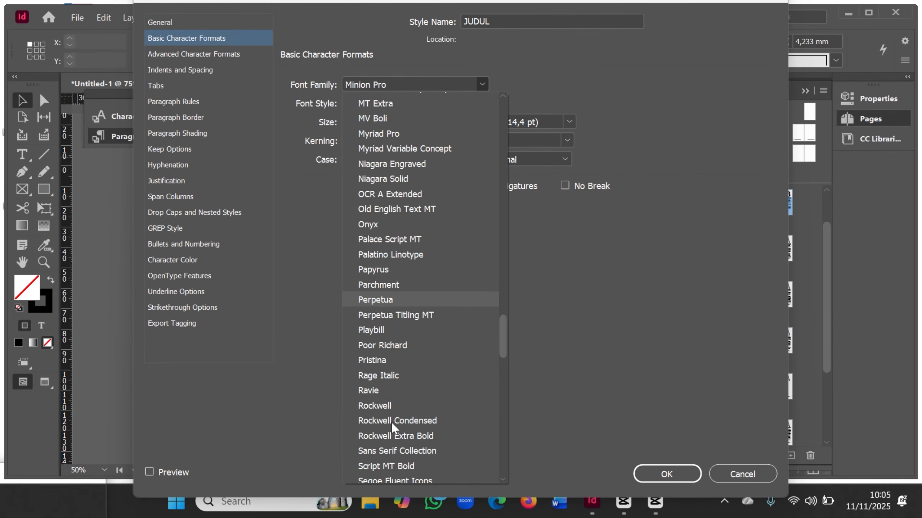
scroll(391, 422, down, 3)
scroll(391, 422, up, 3)
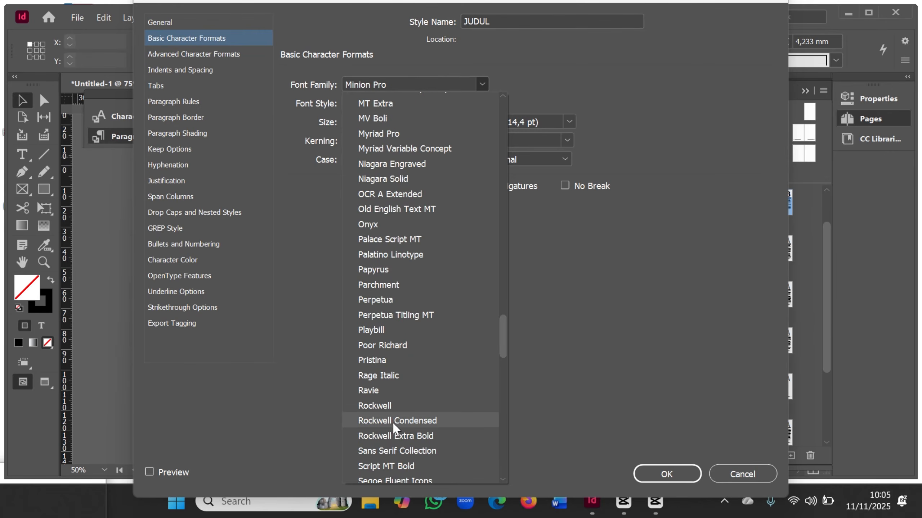
click(397, 466)
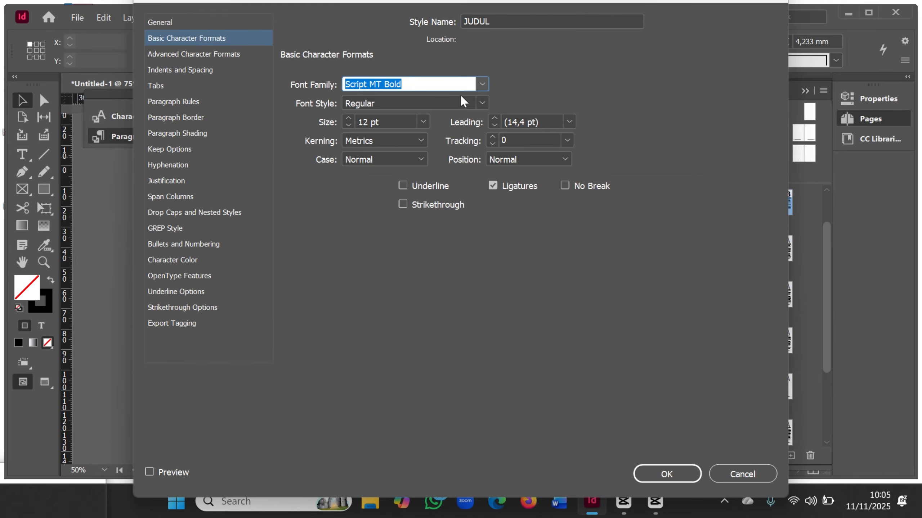
click(481, 85)
click(480, 83)
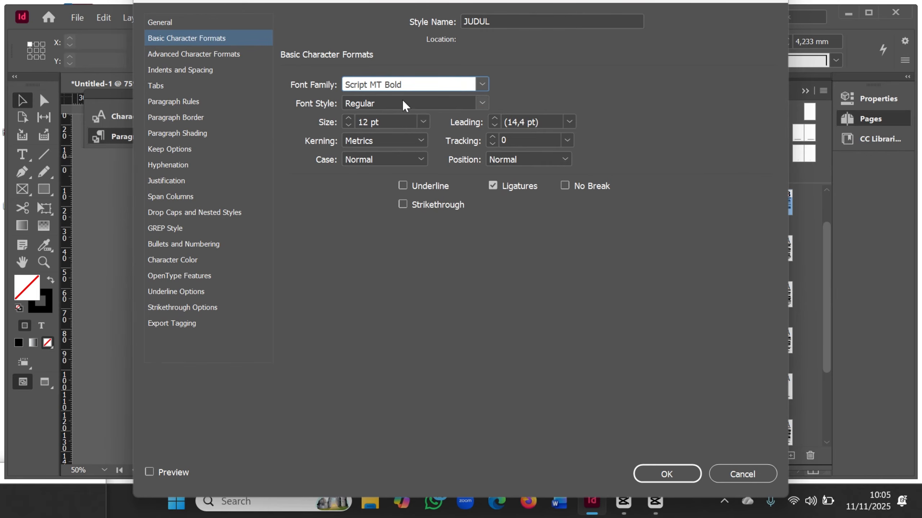
Step: Set the JUDUL style's font size to 30 pt and its leading to 32 pt
click(369, 123)
drag(369, 123, 353, 123)
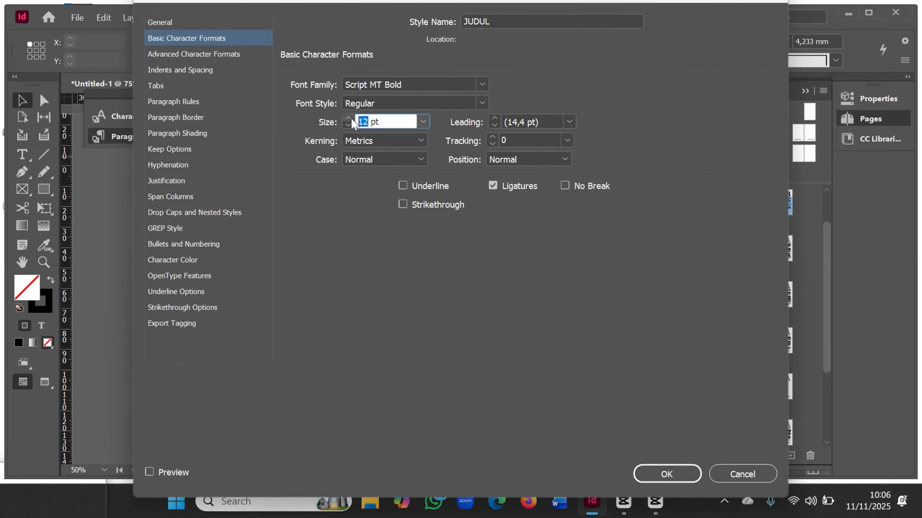
text(30)
click(524, 121)
drag(524, 122, 532, 126)
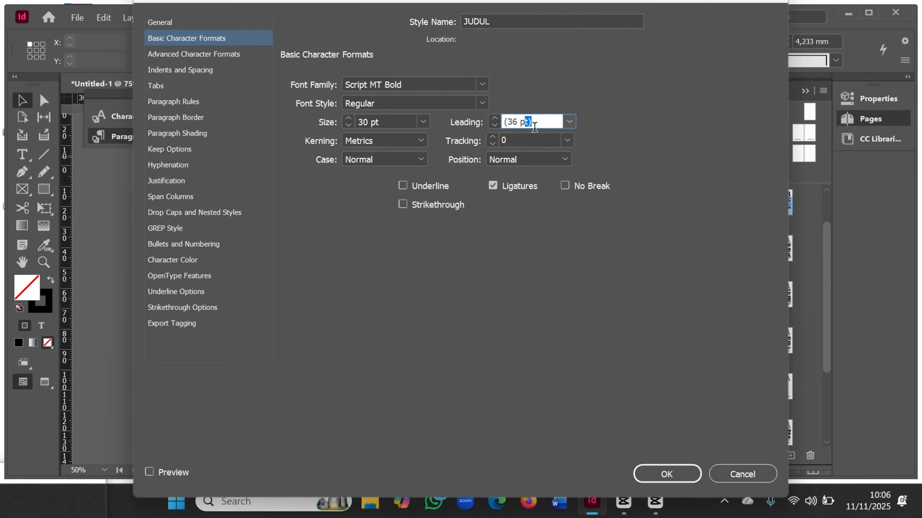
double_click(513, 121)
key(BackSpace)
key(BackSpace)
text(32)
key(End)
key(BackSpace)
Step: Center-align the JUDUL style and set its space after to 3 mm
click(197, 70)
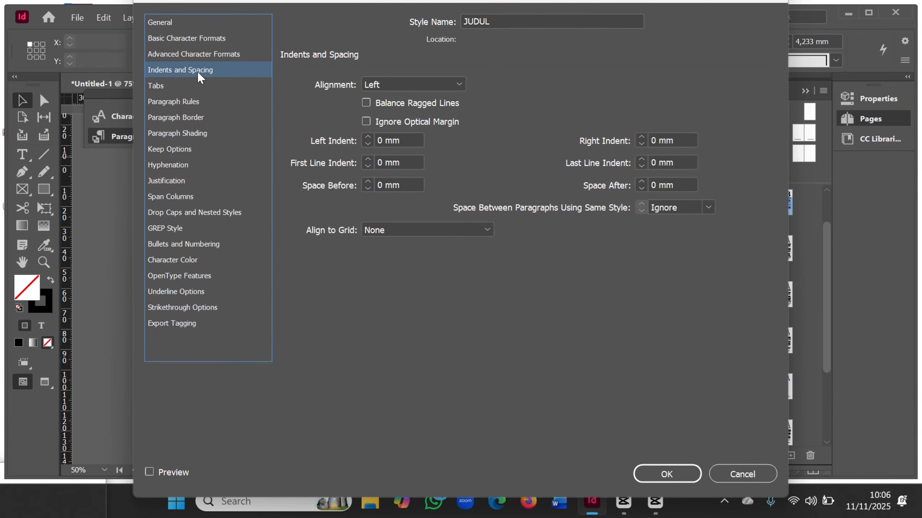
click(421, 84)
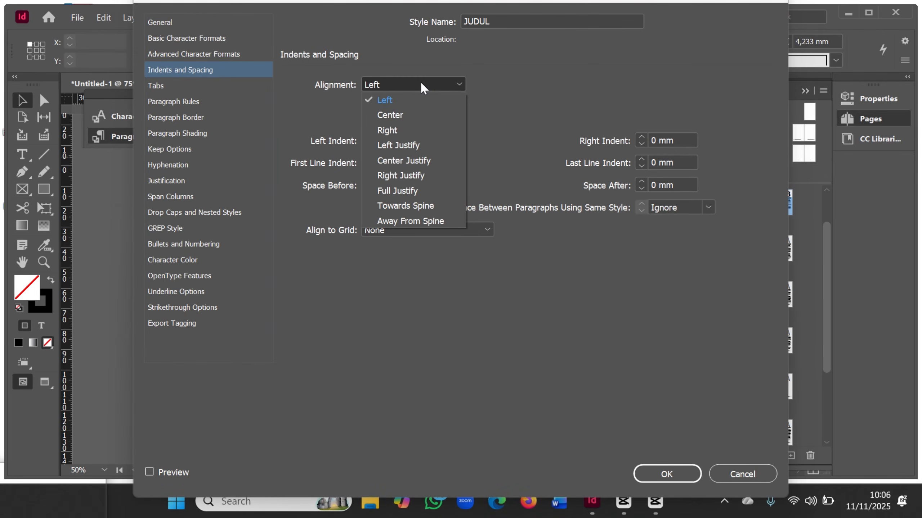
click(390, 115)
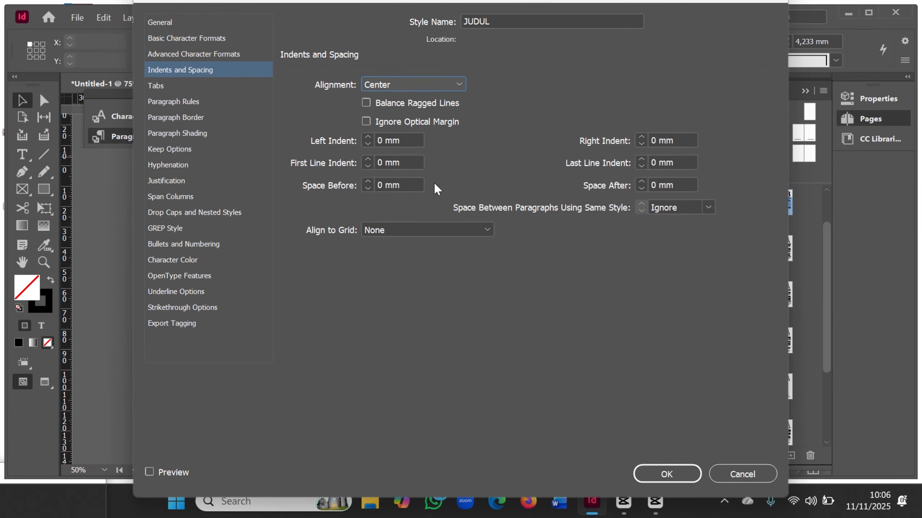
double_click(653, 185)
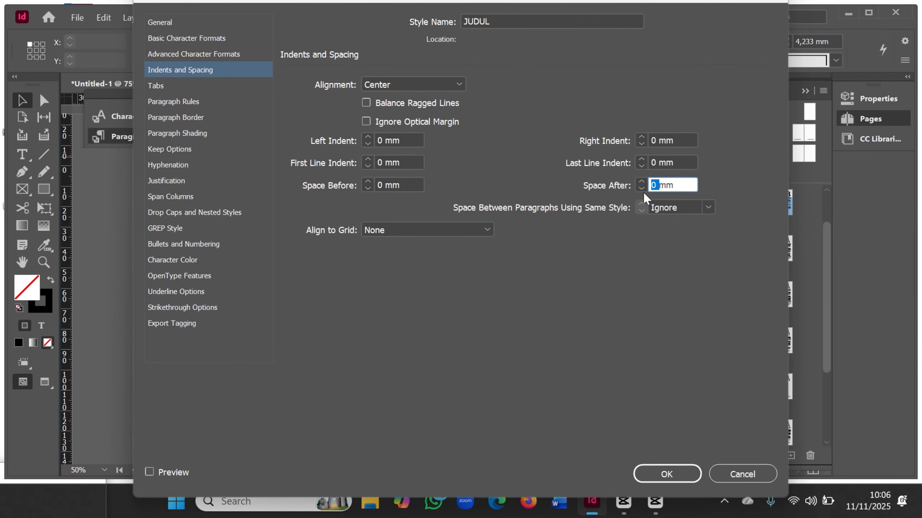
text(3)
Step: Give the JUDUL style the blue character color C=100 M=90 Y=10 K=0 and save the style
click(169, 264)
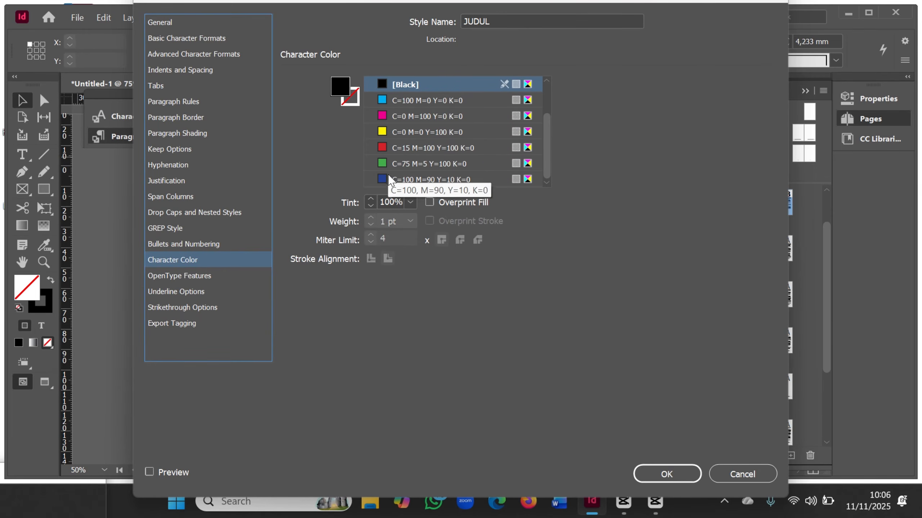
click(398, 180)
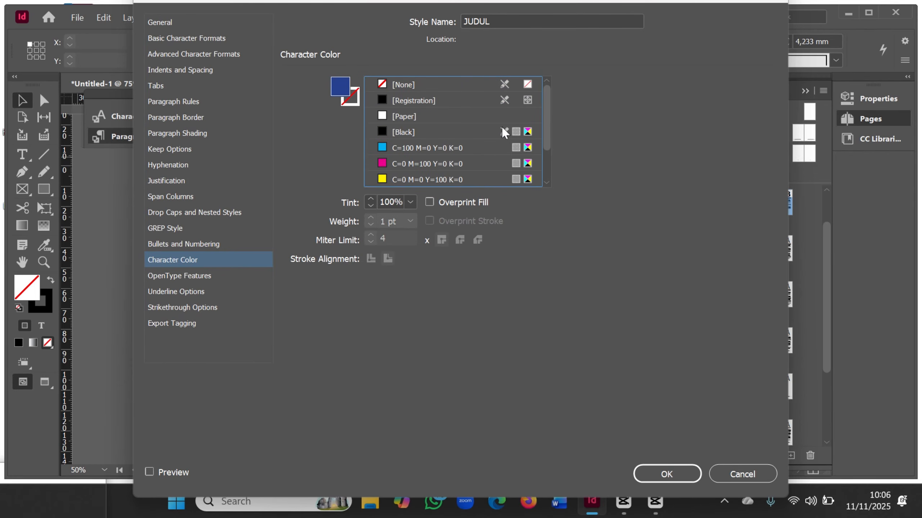
scroll(547, 165, down, 2)
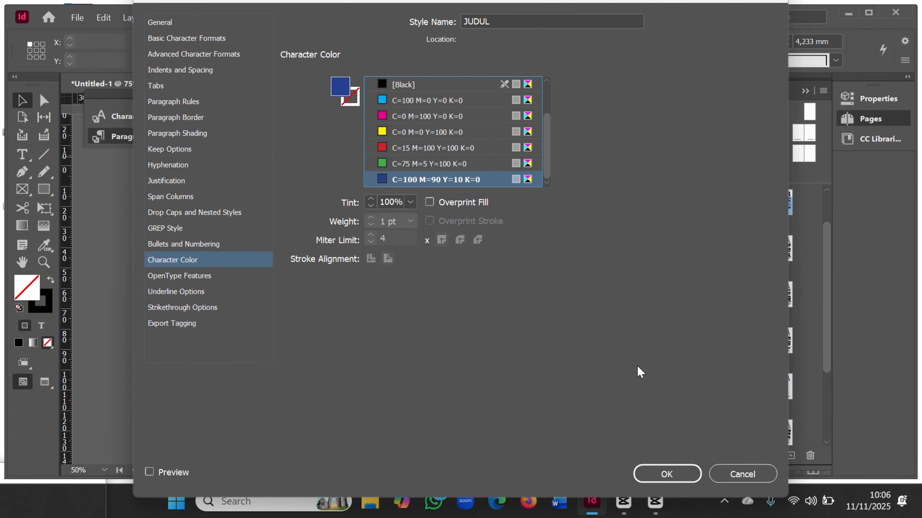
click(666, 474)
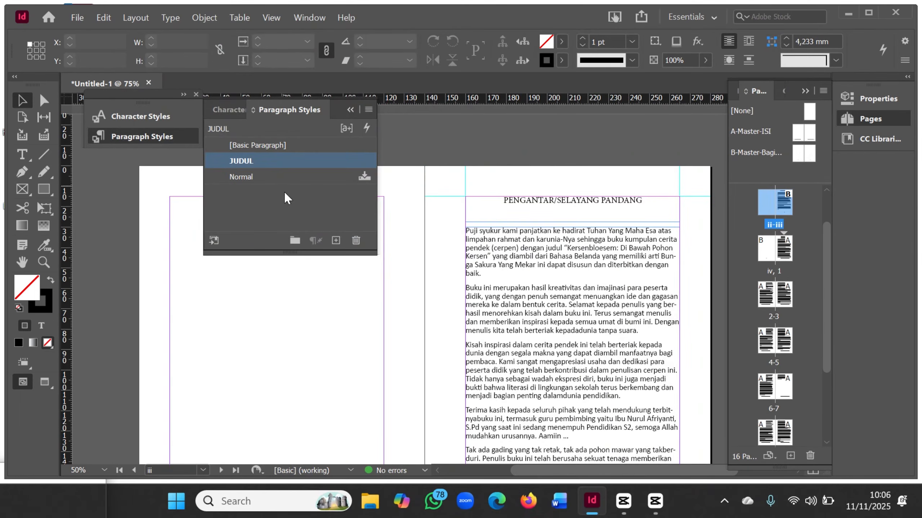
Step: Create another paragraph style based on JUDUL and name it PARAGRAF ISI
click(336, 241)
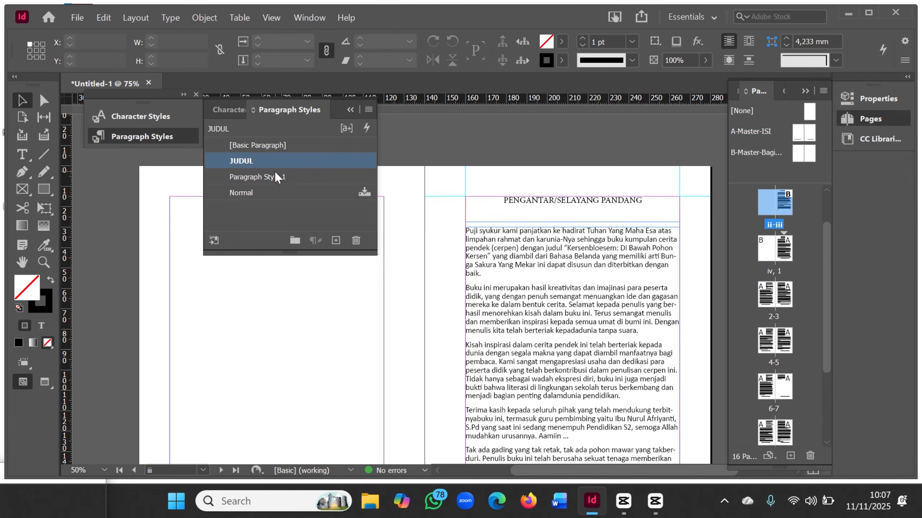
click(266, 178)
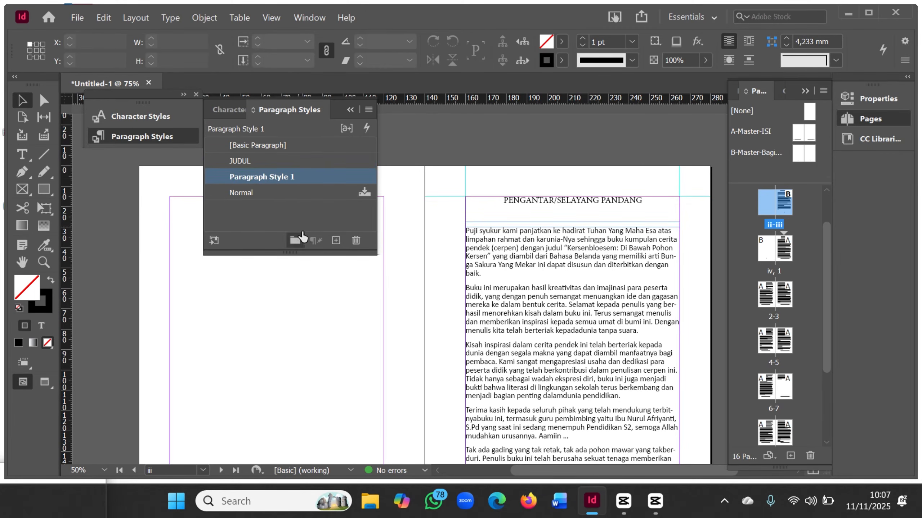
double_click(264, 178)
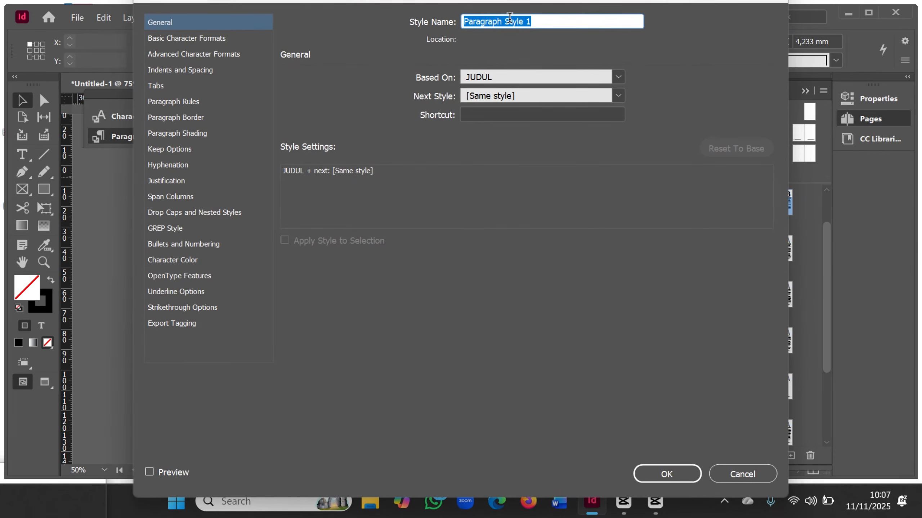
text(p)
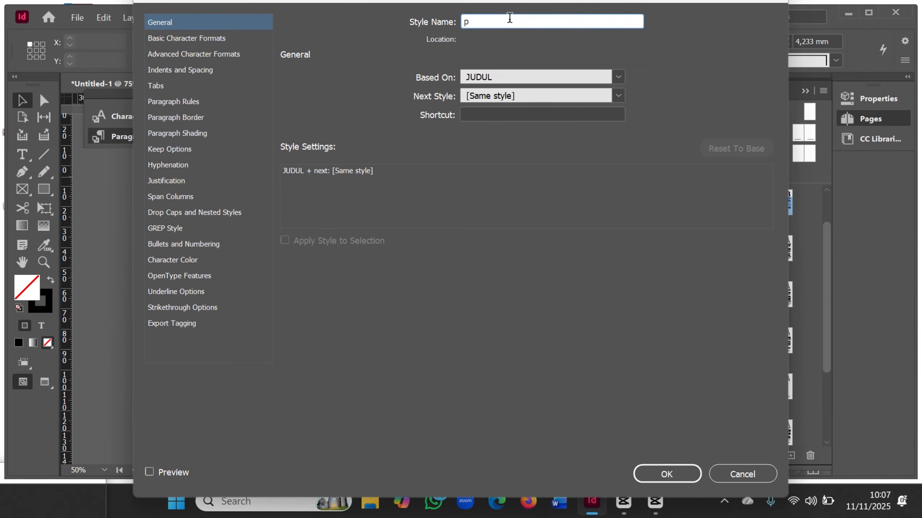
key(BackSpace)
text(p)
key(BackSpace)
text(PARAGRAF ISI)
Step: Set the PARAGRAF ISI style's font family to Minion Pro
click(199, 39)
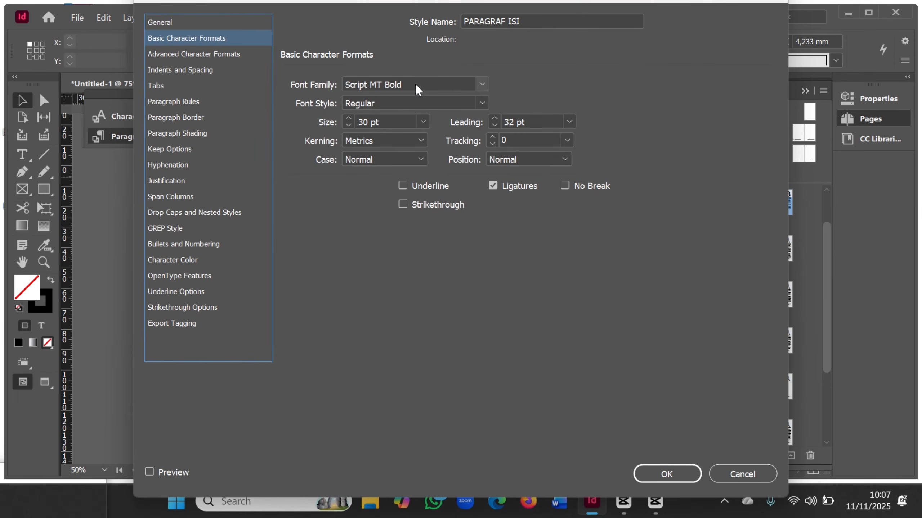
click(484, 84)
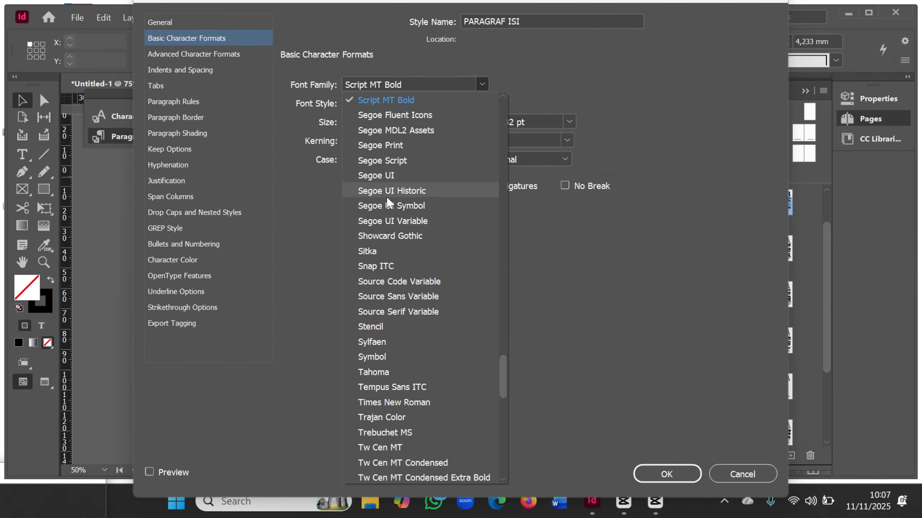
drag(499, 382, 500, 315)
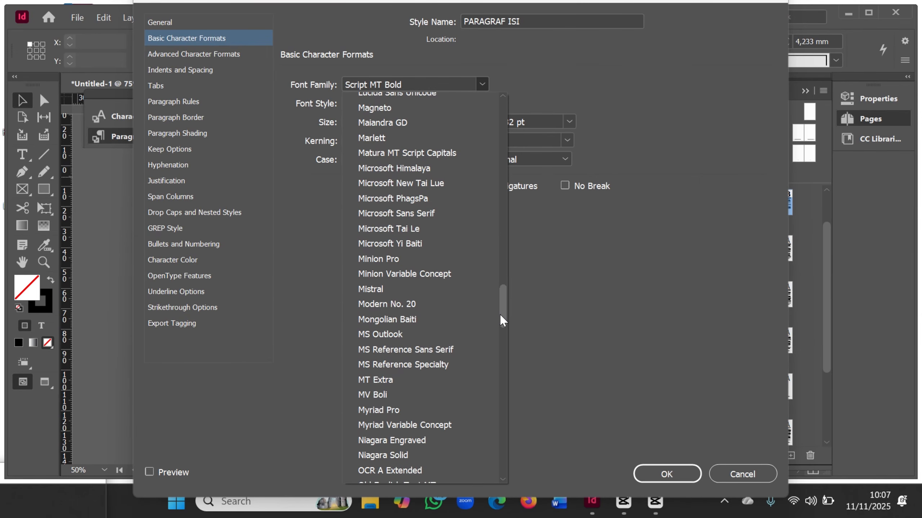
click(363, 258)
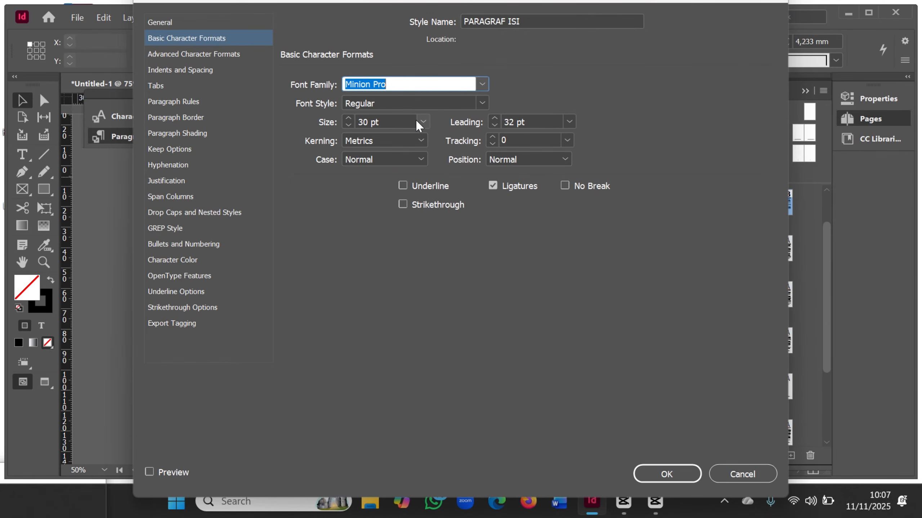
Step: Set the PARAGRAF ISI style's font size to 10 pt and its leading to 15 pt
click(367, 122)
key(BackSpace)
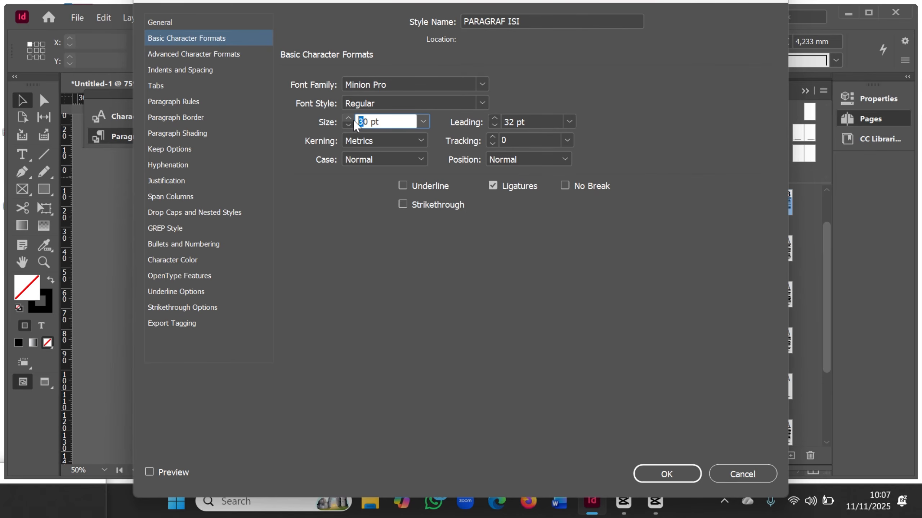
text(1)
click(508, 124)
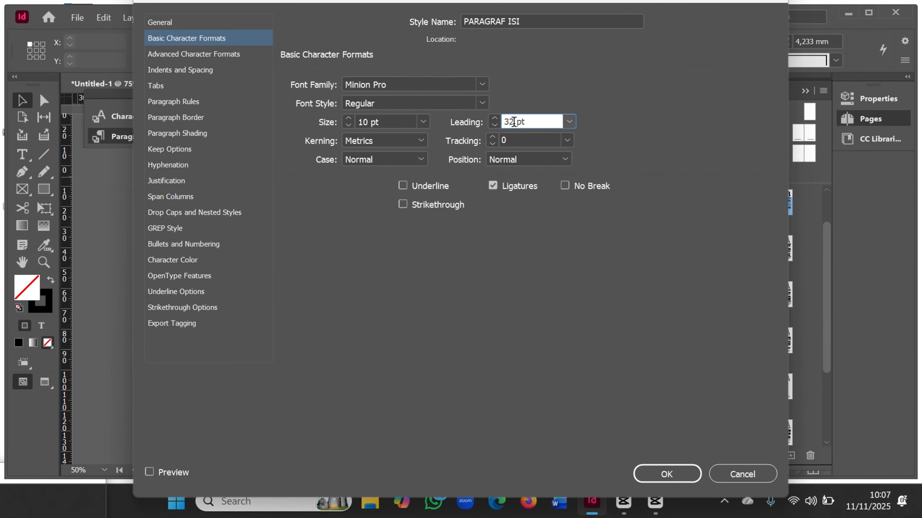
drag(514, 122, 499, 118)
text(15)
Step: Set the PARAGRAF ISI style's alignment to Left Justify
click(187, 70)
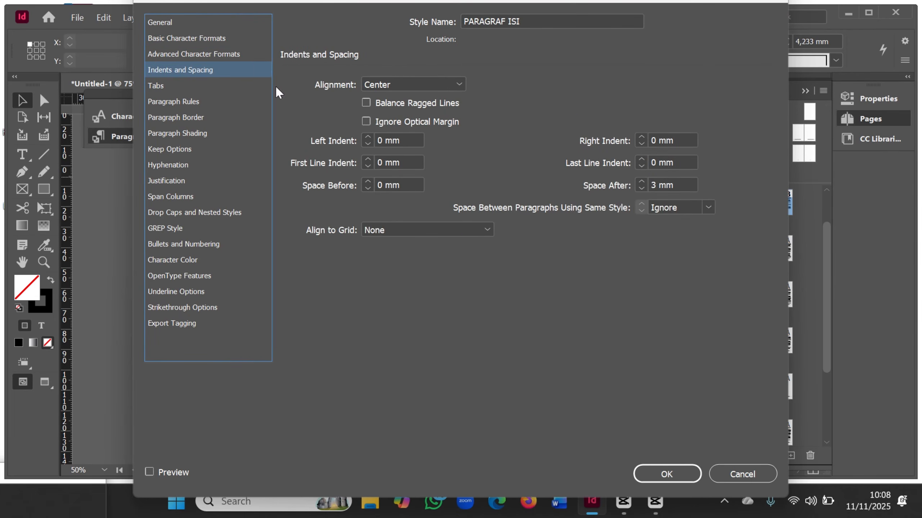
click(407, 84)
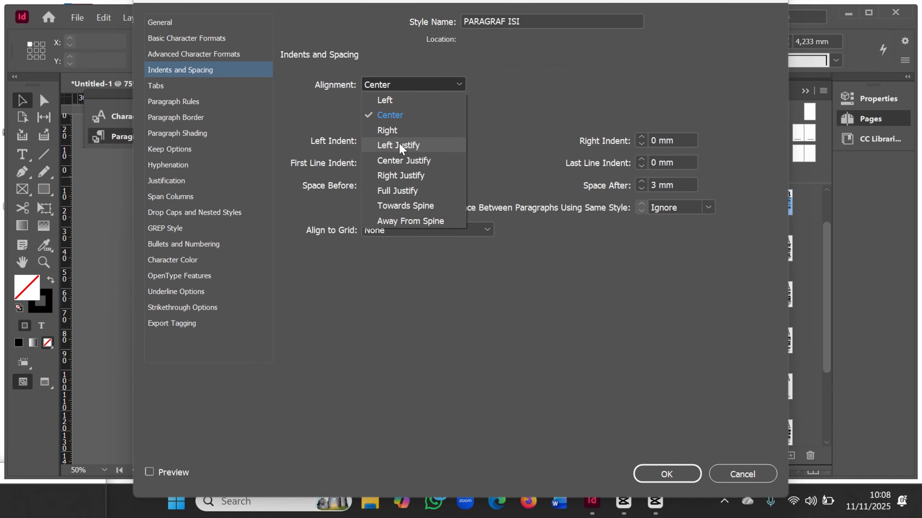
key(Escape)
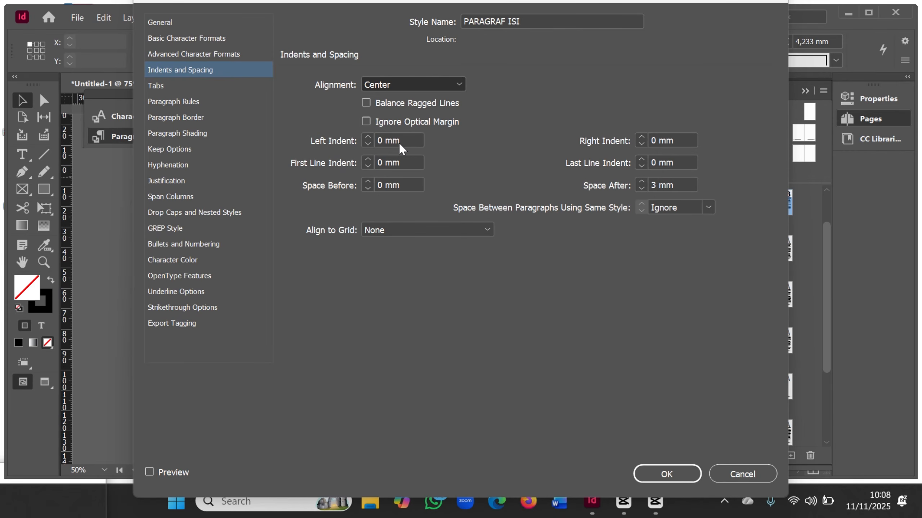
click(399, 142)
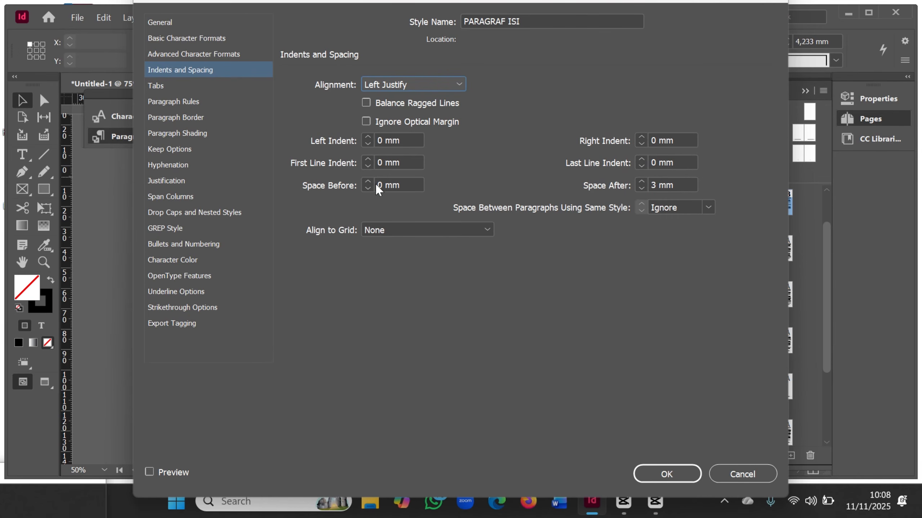
Step: Set the PARAGRAF ISI style's first line indent to 5 mm, space before to 1 mm and space after to 2 mm
drag(383, 164, 370, 164)
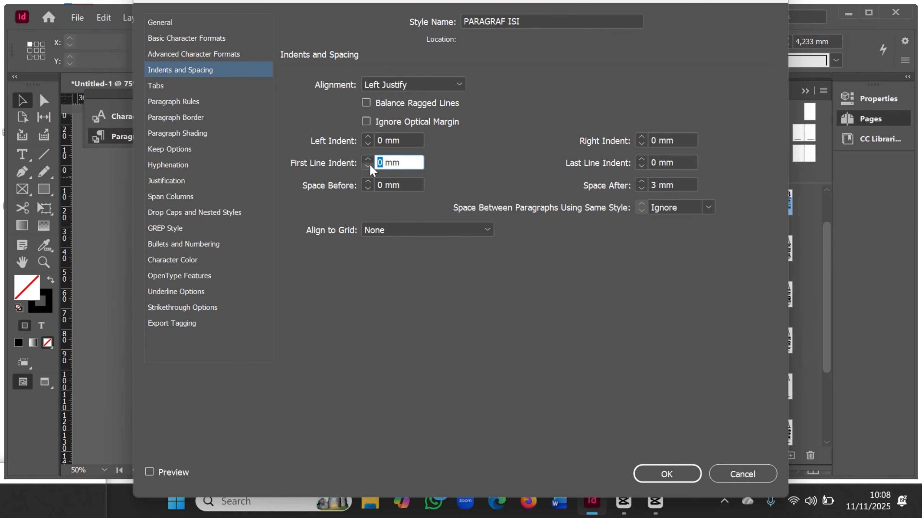
text(5)
double_click(379, 185)
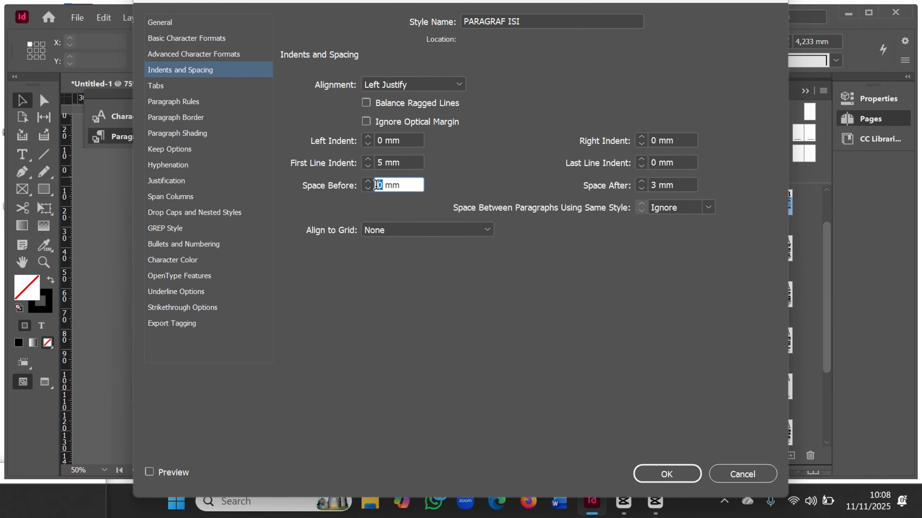
text(1)
double_click(654, 185)
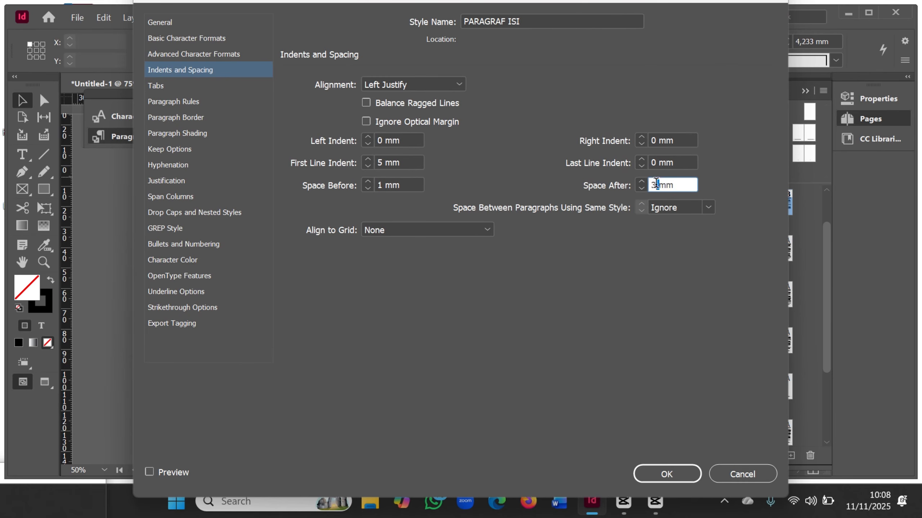
text(2)
Step: Set the PARAGRAF ISI style's character color to [Black] and save the style
click(189, 259)
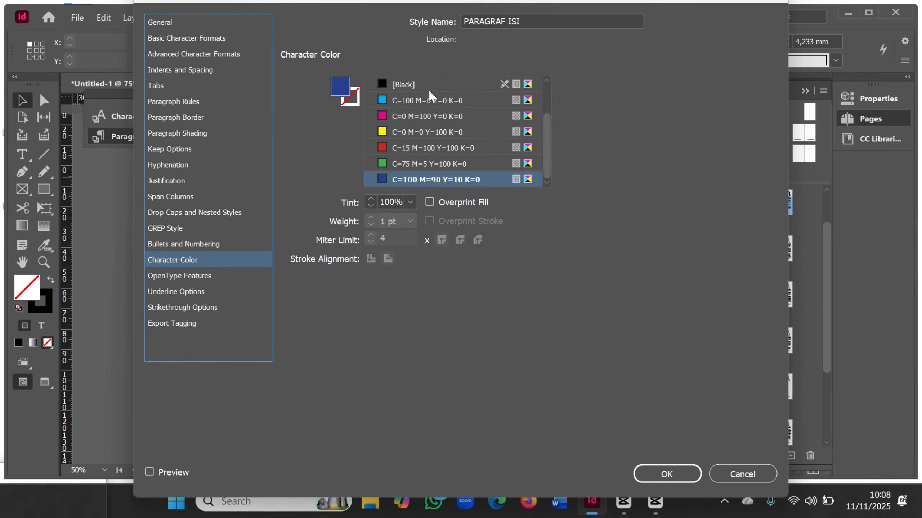
click(415, 84)
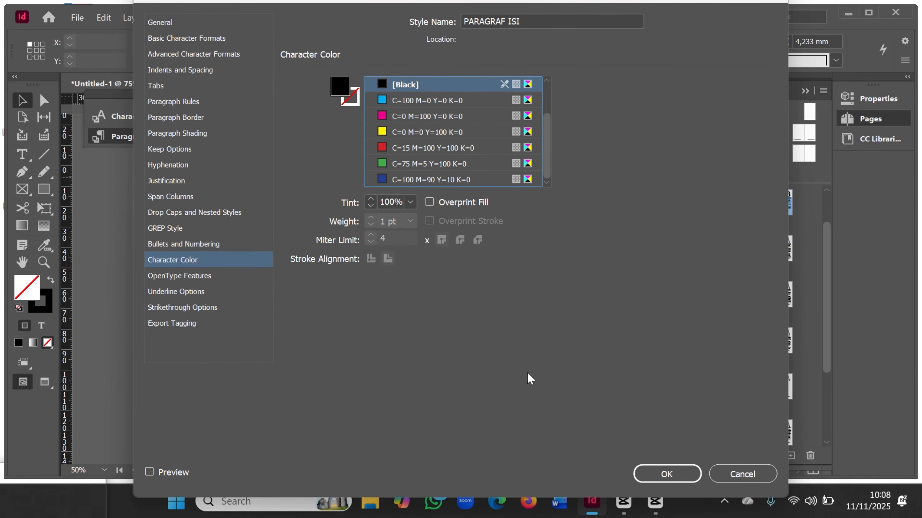
click(655, 474)
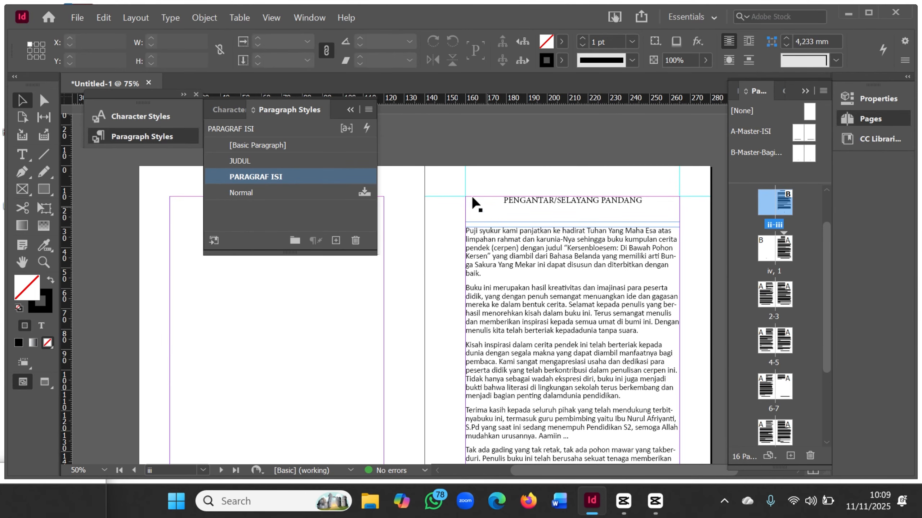
Step: Apply the JUDUL style to the PENGANTAR/SELAYANG PANDANG heading frame on page iii
click(316, 161)
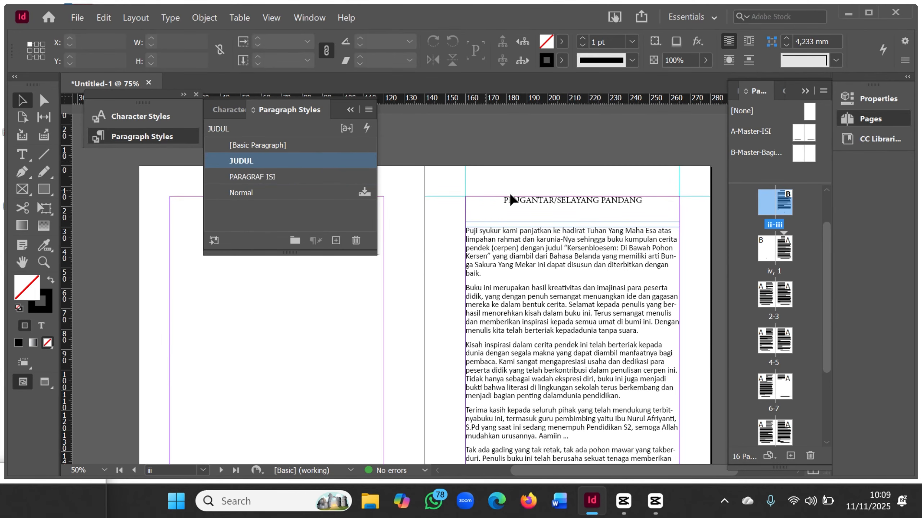
click(548, 204)
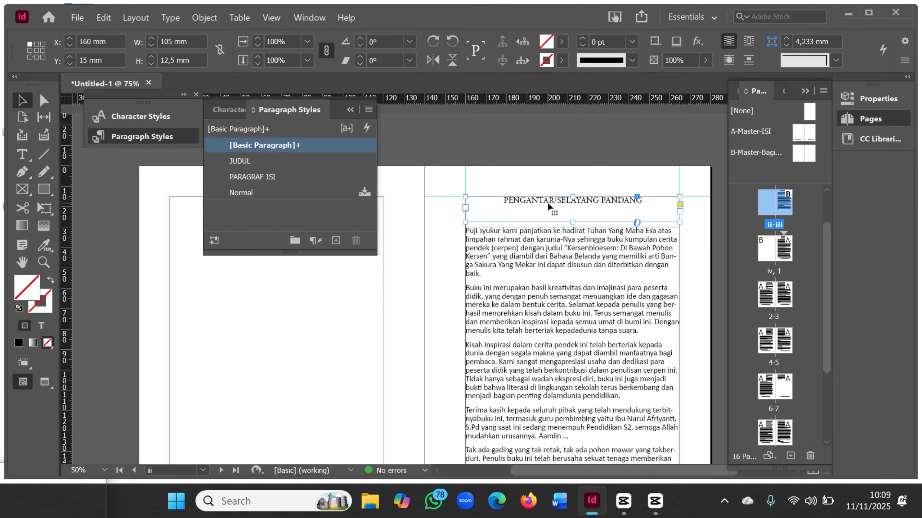
click(272, 161)
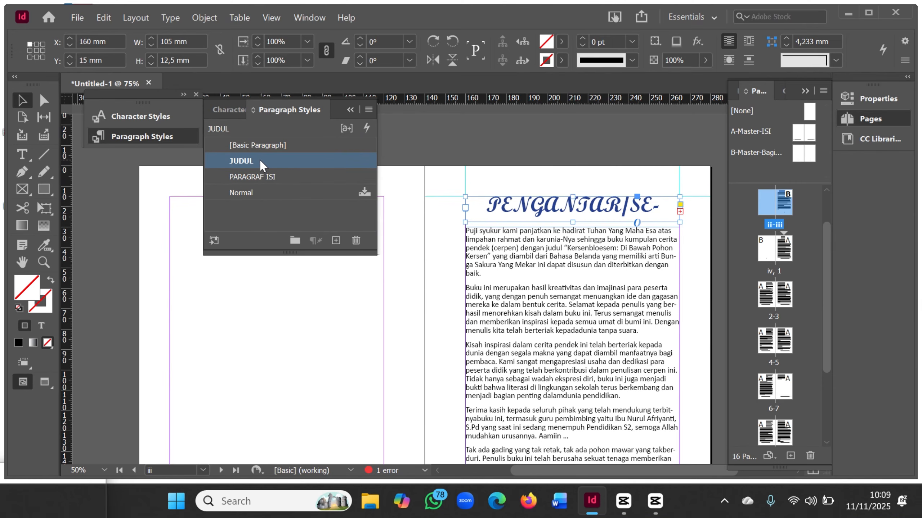
Step: Edit the JUDUL style to use the Agency FB font family and save it
click(236, 161)
double_click(341, 158)
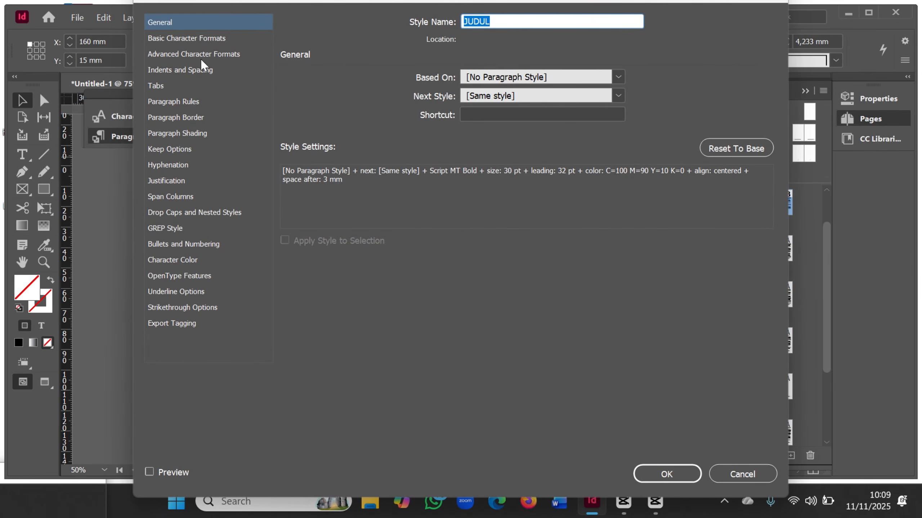
click(209, 39)
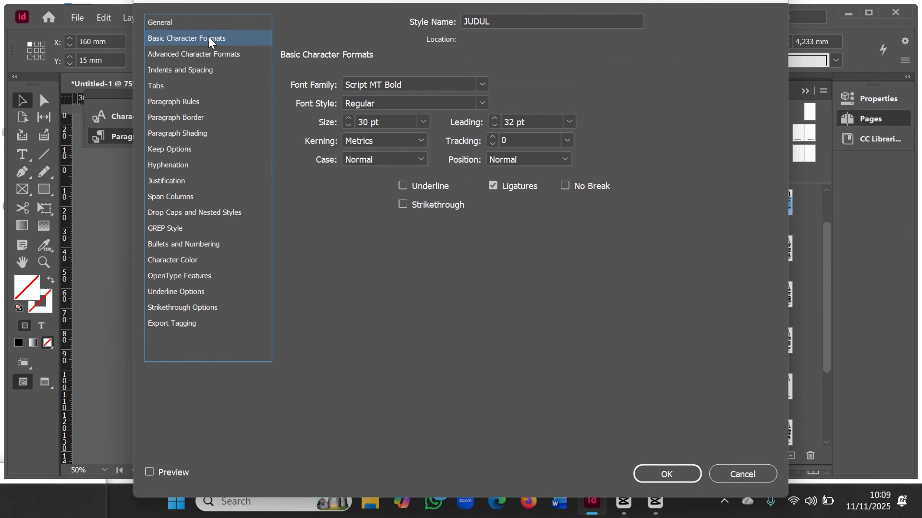
click(481, 85)
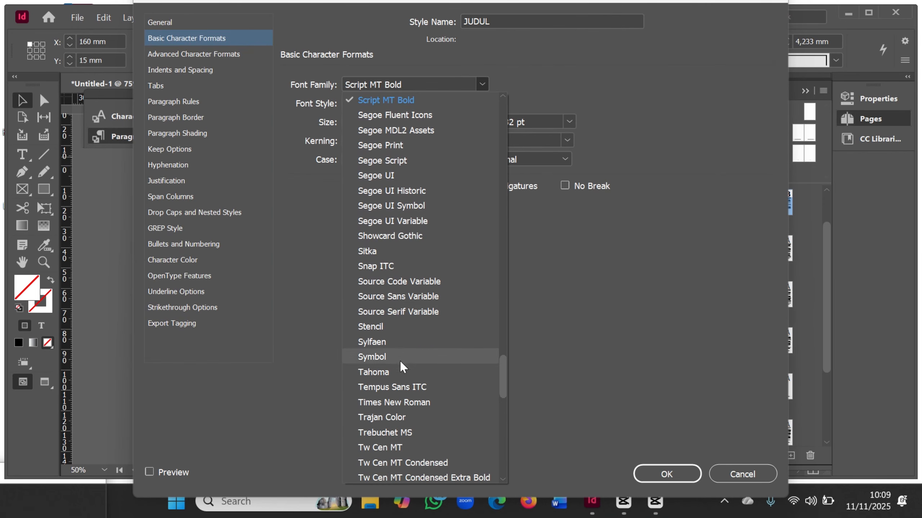
scroll(401, 424, down, 8)
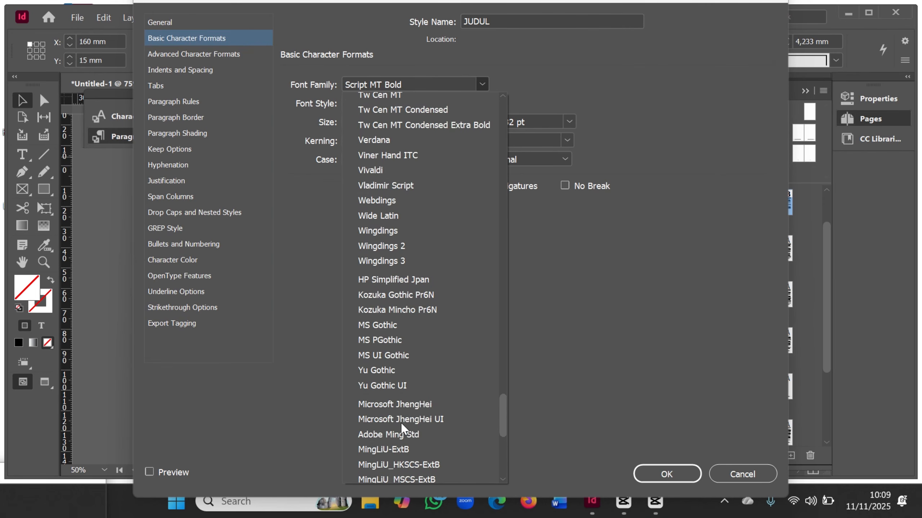
scroll(404, 416, down, 3)
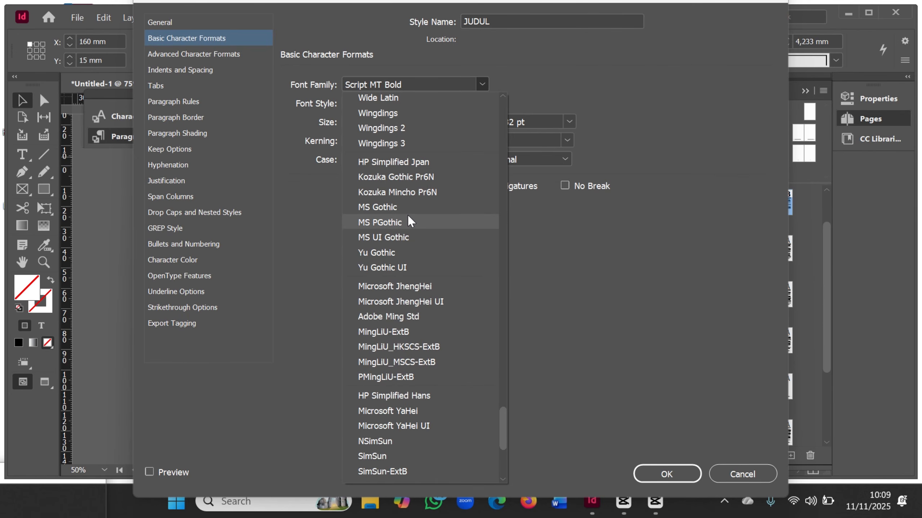
scroll(407, 216, down, 5)
scroll(405, 225, up, 12)
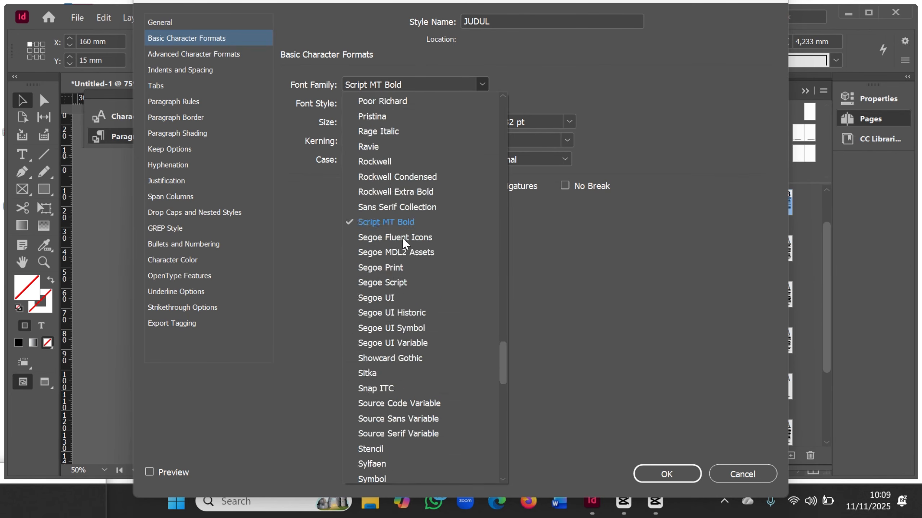
scroll(401, 239, up, 20)
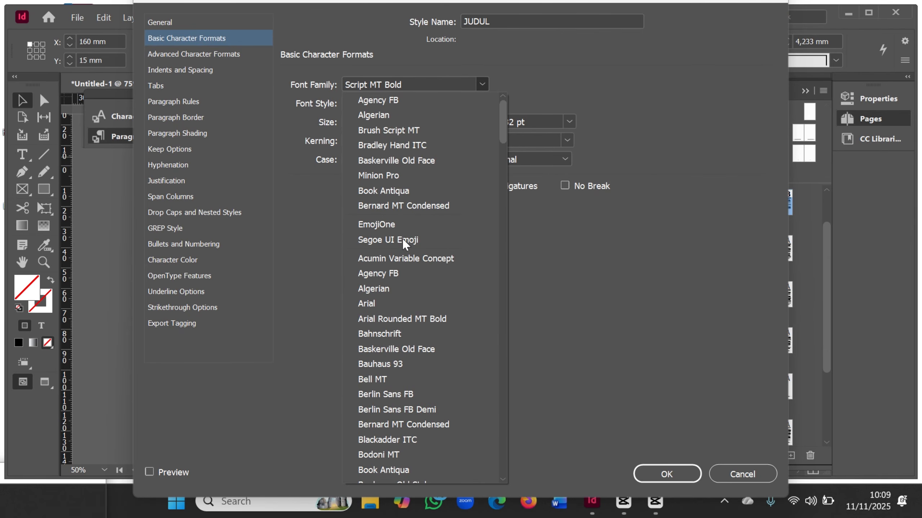
click(412, 97)
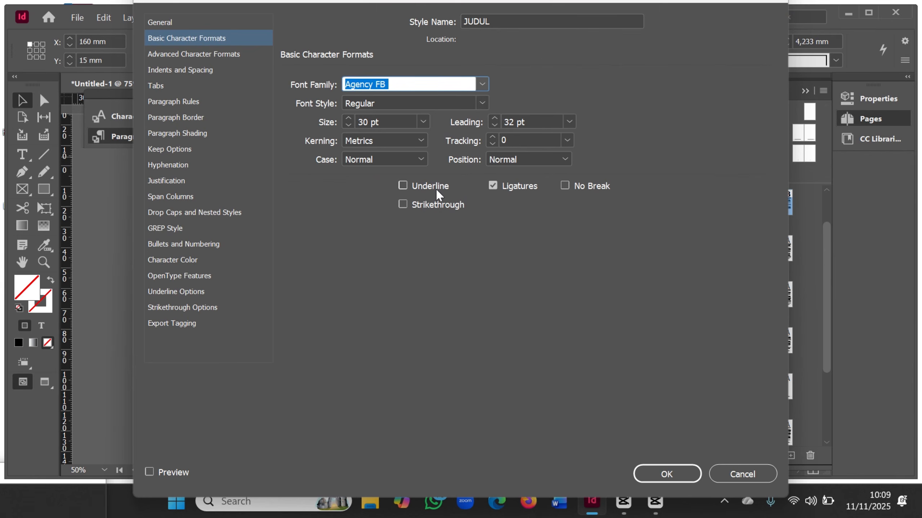
click(671, 474)
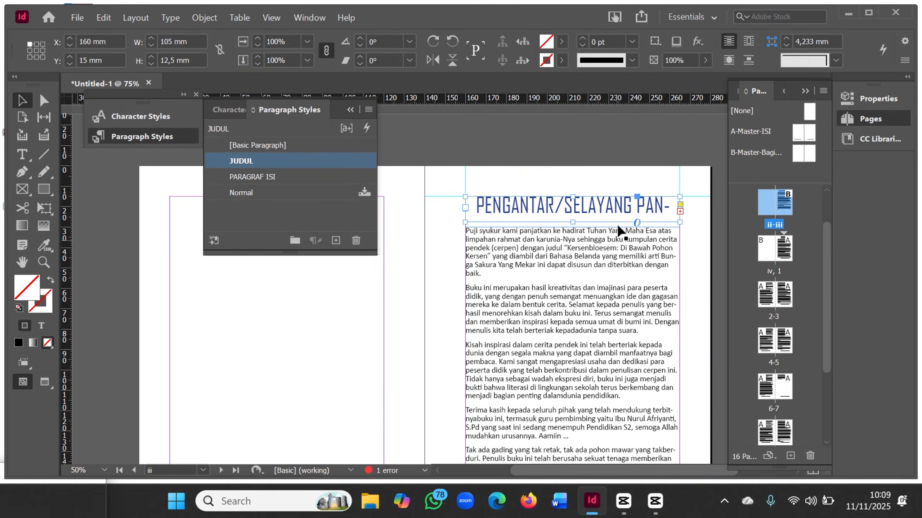
Step: Shorten the heading on page iii to the single word PENGANTAR
double_click(565, 207)
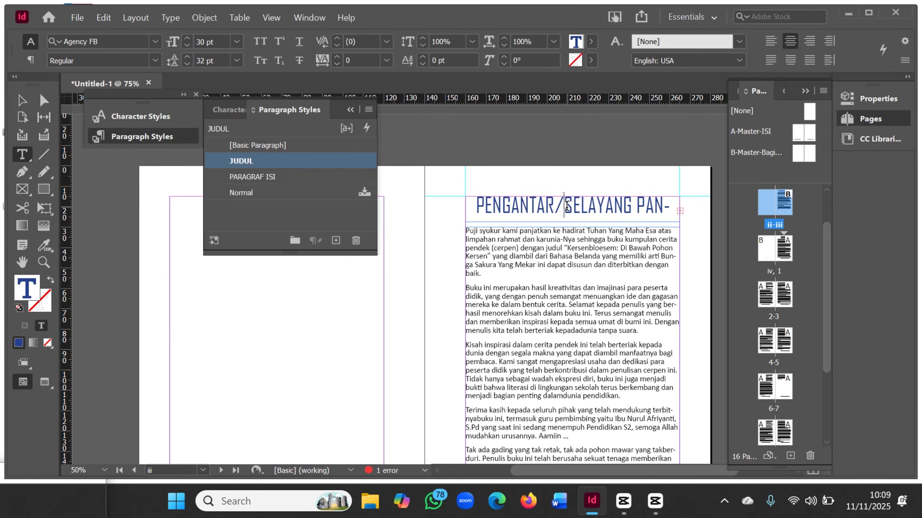
drag(566, 205, 677, 213)
key(BackSpace)
key(BackSpace)
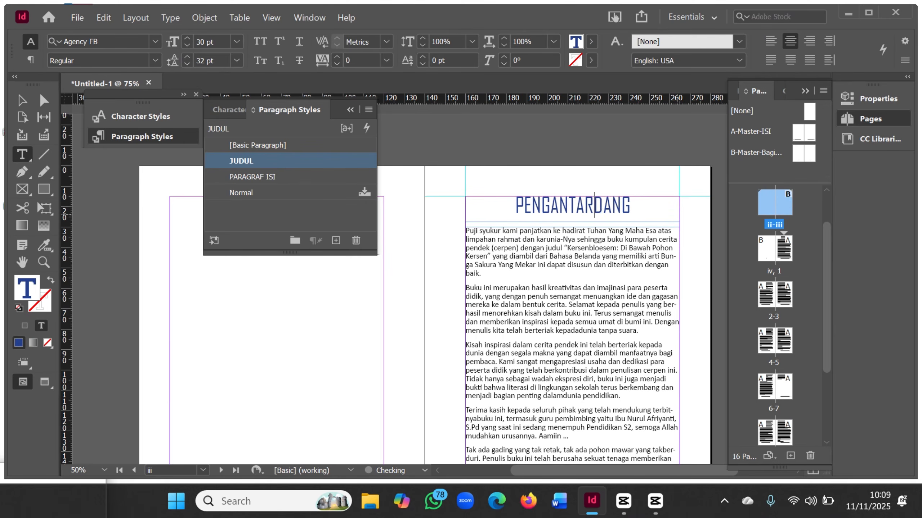
key(Delete)
key(Delete)
key(Delete)
key(Delete)
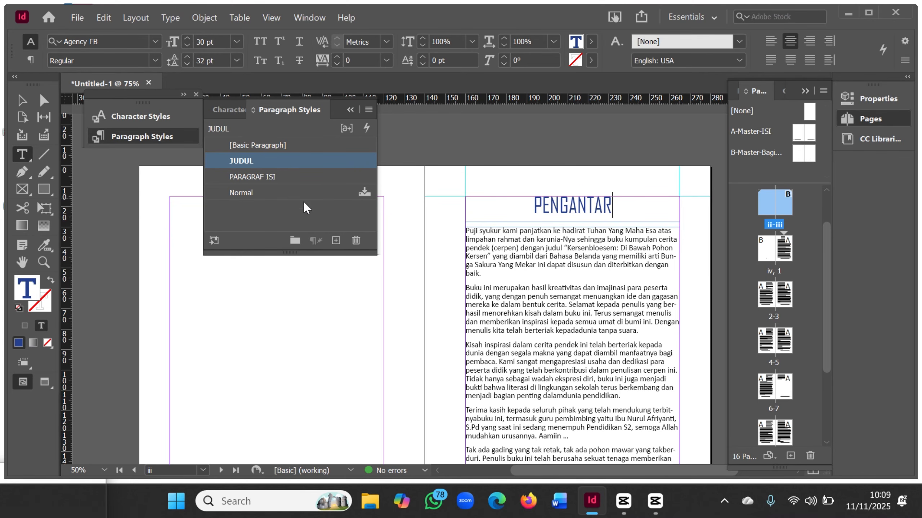
click(303, 218)
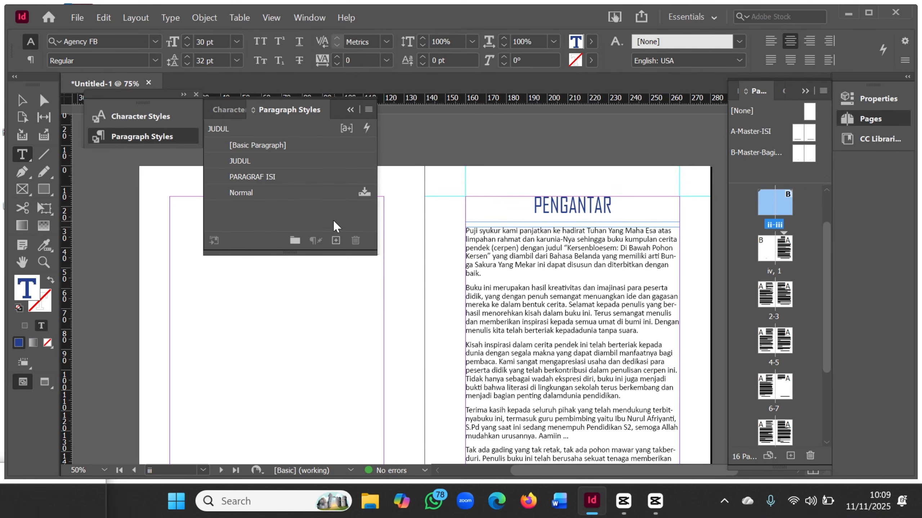
click(287, 177)
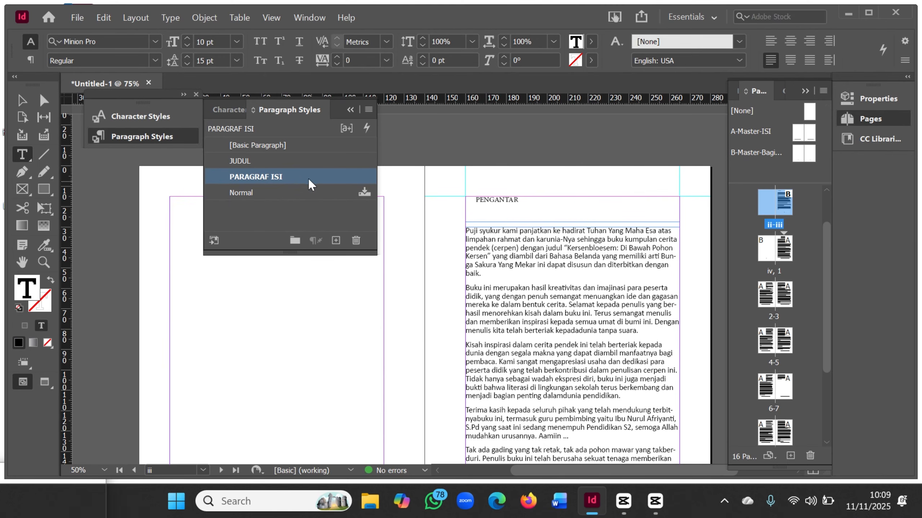
click(304, 162)
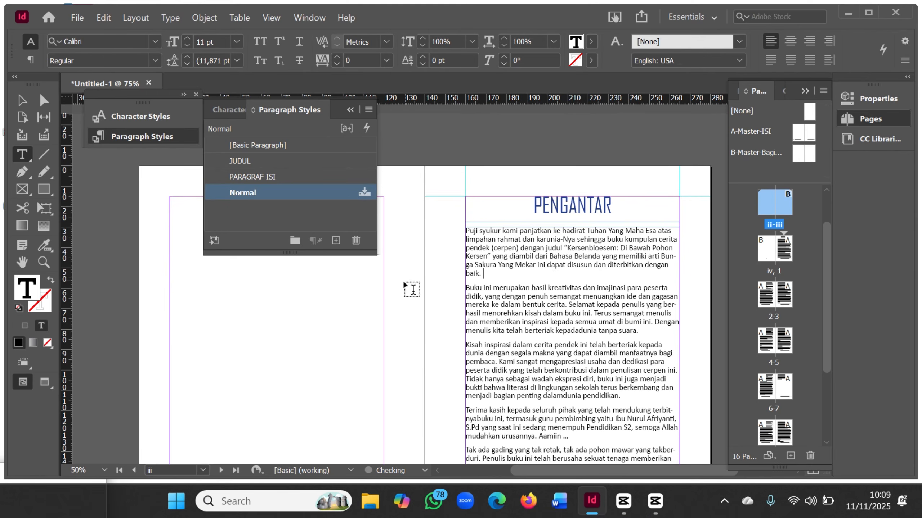
Step: Apply the PARAGRAF ISI style to the whole body text frame below the PENGANTAR heading
click(470, 240)
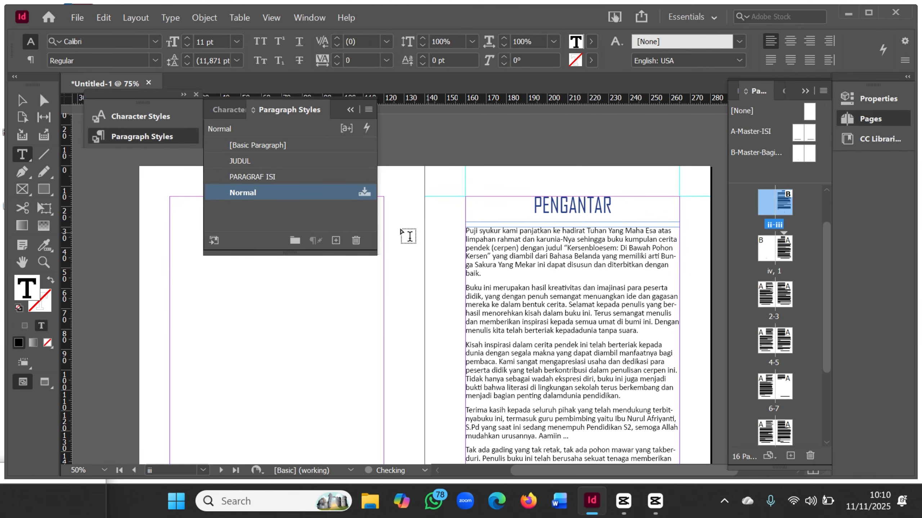
click(30, 105)
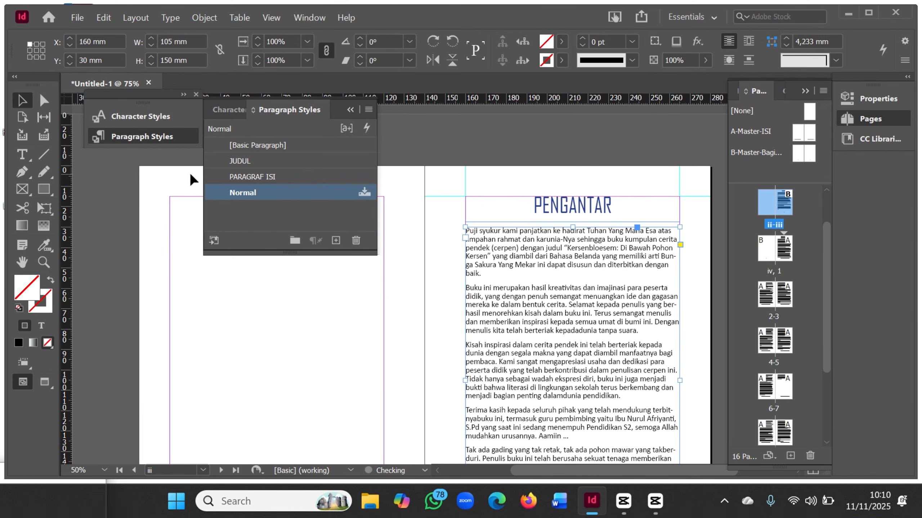
click(231, 175)
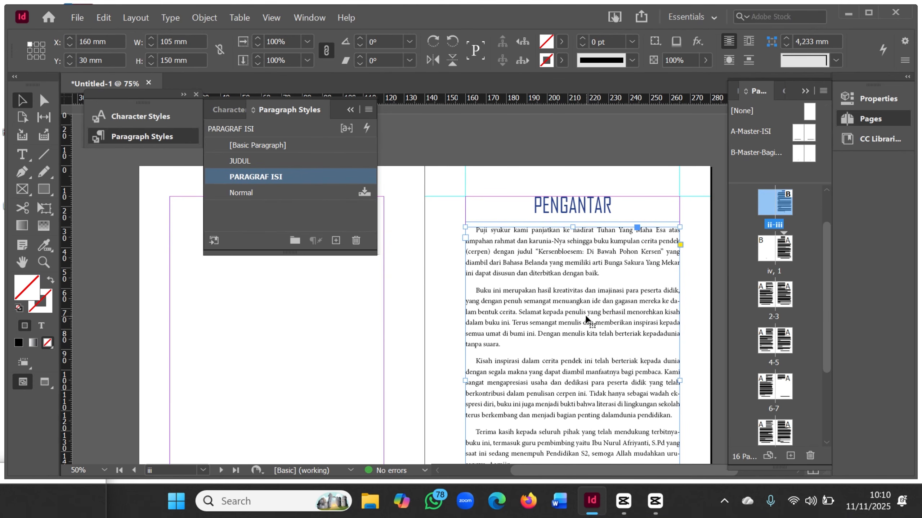
Step: Apply the PARAGRAF ISI style to all the story text below the KERSENBLOESEM title, starting on page 1
scroll(586, 318, down, 3)
scroll(586, 318, down, 2)
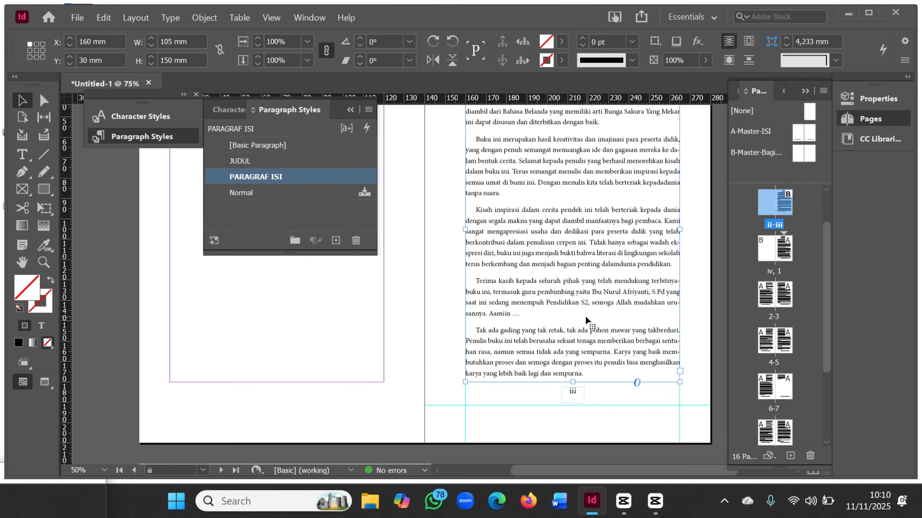
scroll(584, 314, down, 12)
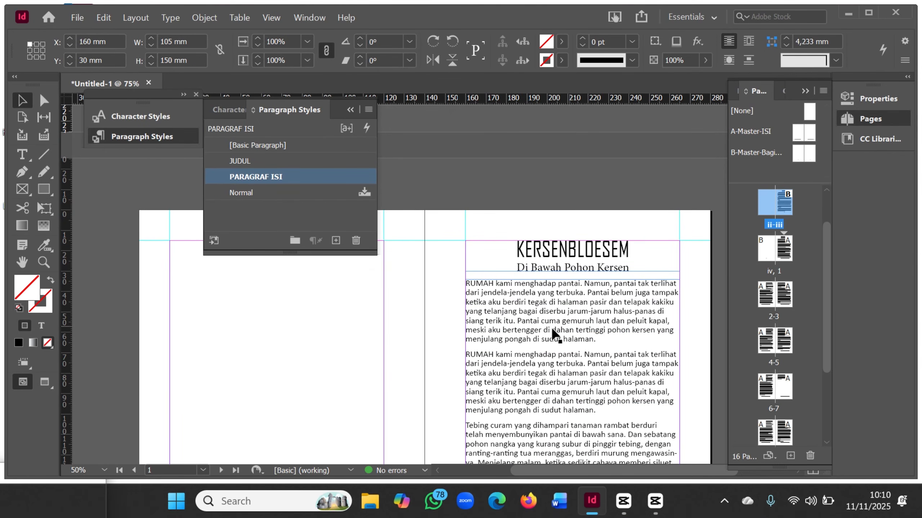
click(548, 336)
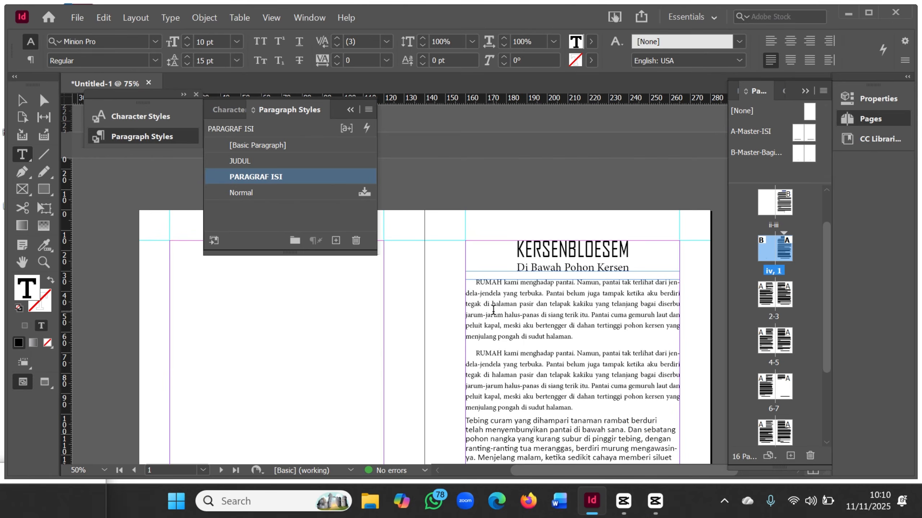
click(491, 308)
key(ctrl+a)
click(266, 175)
scroll(559, 330, down, 1)
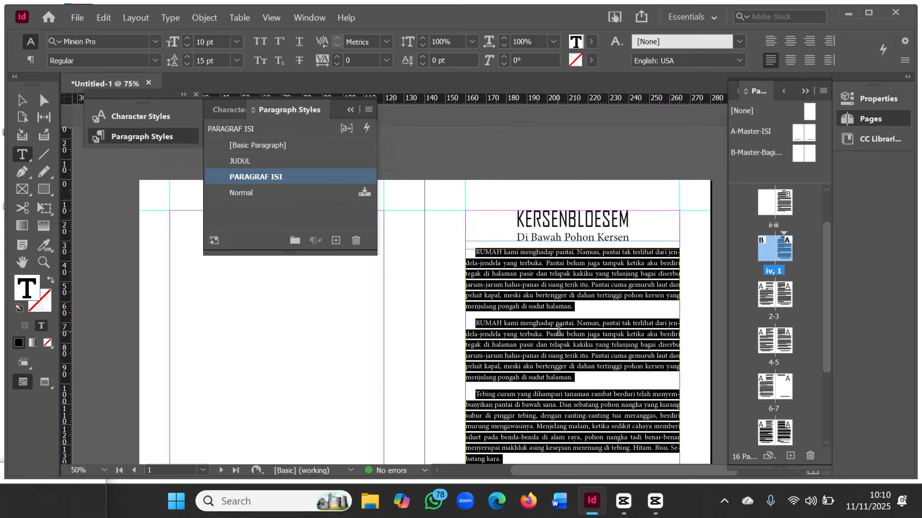
Step: Apply the PARAGRAF ISI style to all the story text in the text thread that starts on page 8
scroll(558, 330, down, 2)
click(451, 344)
scroll(551, 323, down, 15)
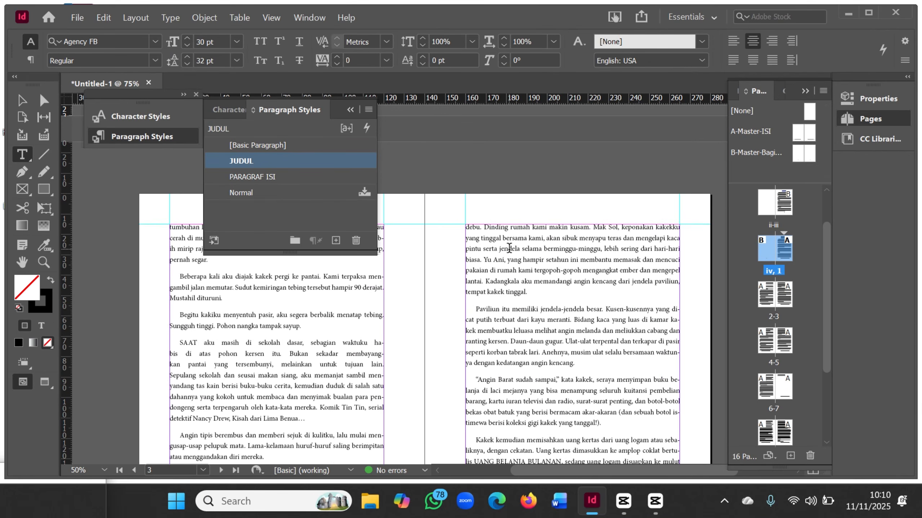
scroll(509, 249, down, 20)
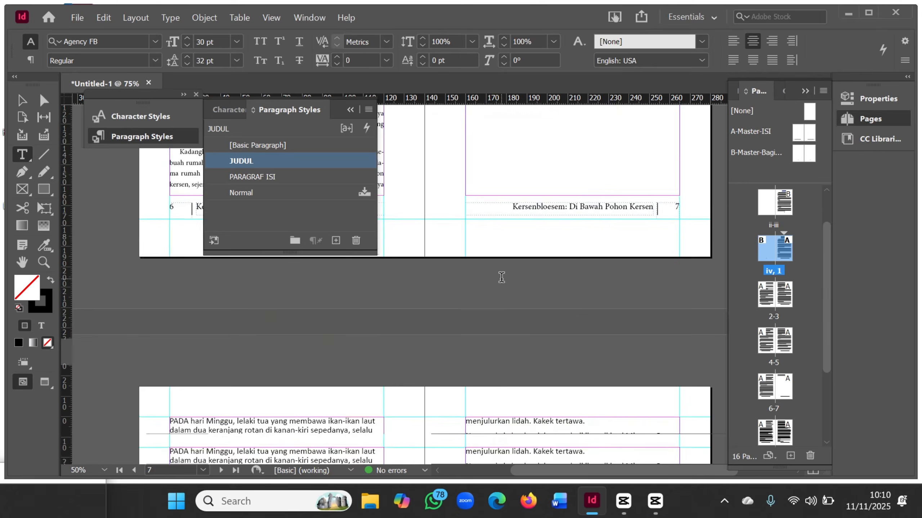
scroll(501, 277, down, 5)
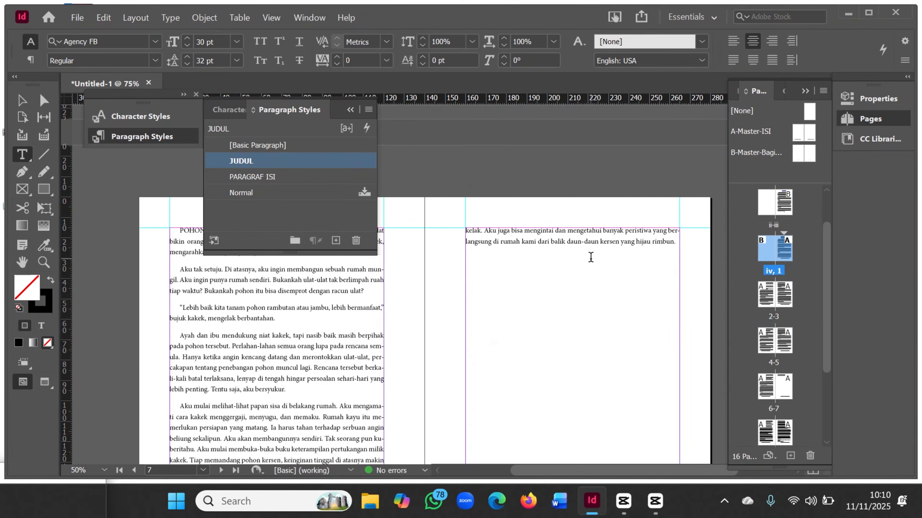
scroll(516, 261, down, 10)
click(274, 418)
key(ctrl+a)
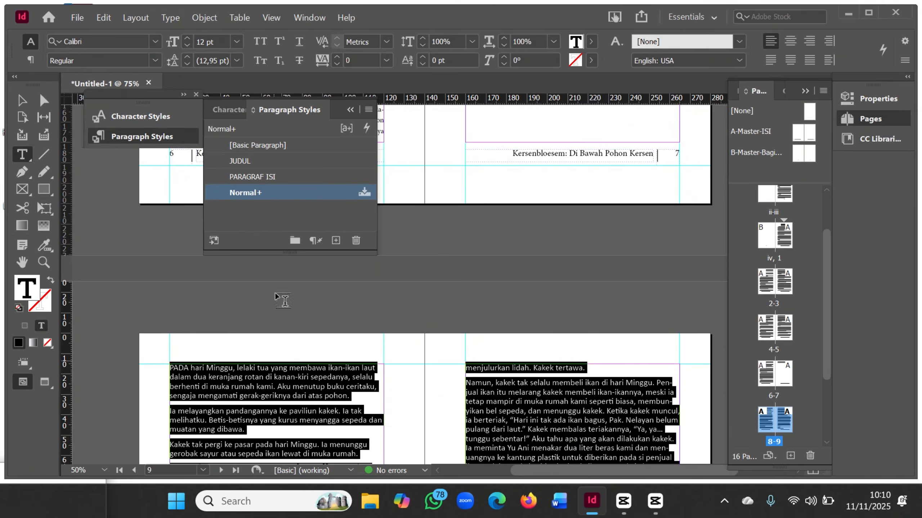
click(276, 177)
Step: Review the formatted story pages from page 1 to the last page, with the Paragraph Styles panel collapsed
scroll(568, 197, up, 2)
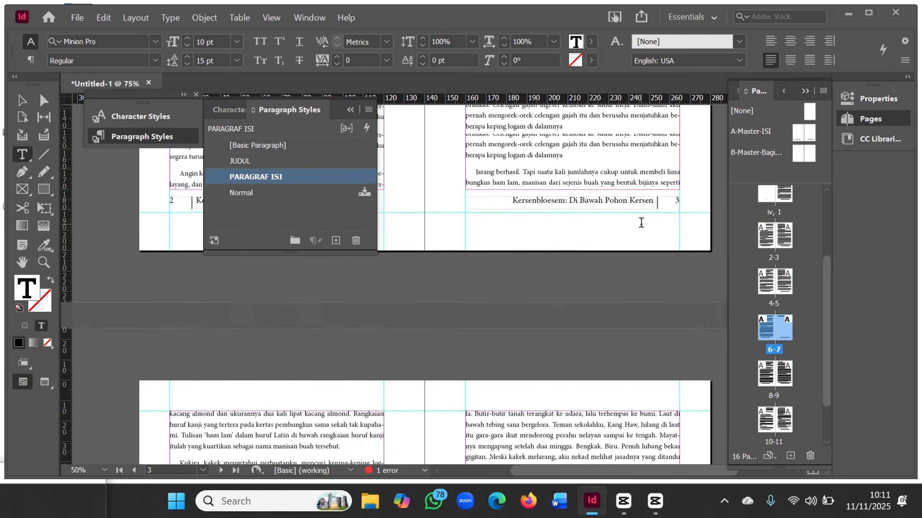
scroll(641, 222, up, 10)
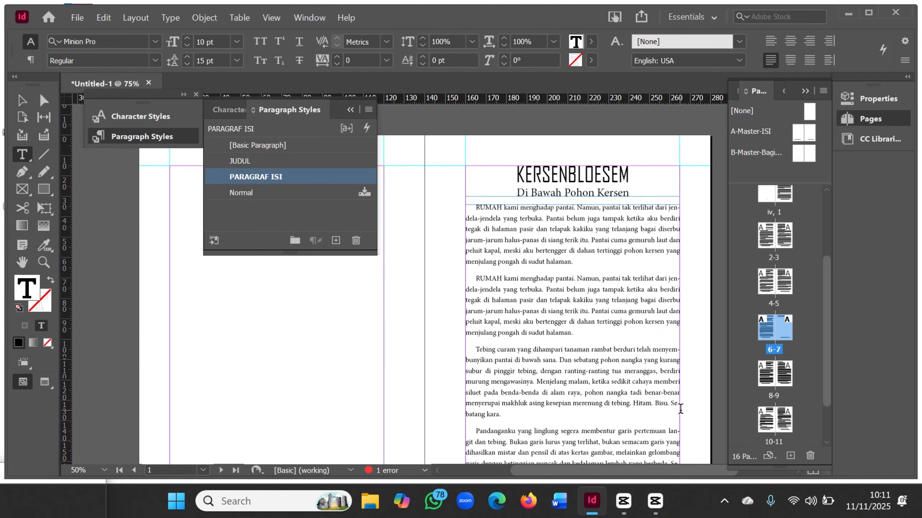
scroll(680, 322, down, 3)
scroll(599, 136, up, 4)
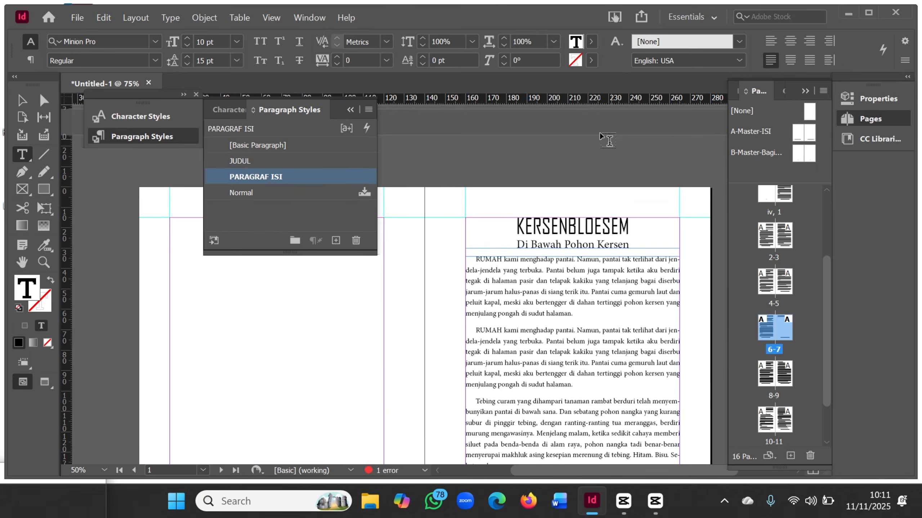
click(349, 110)
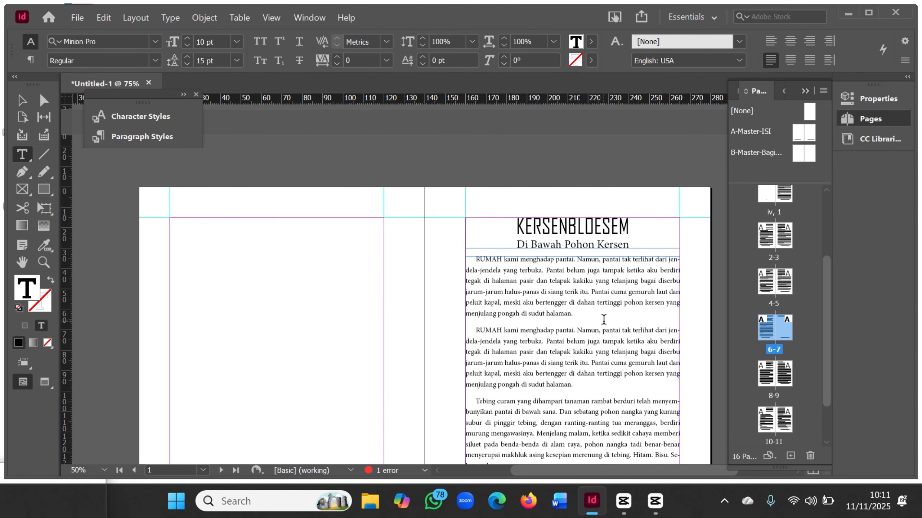
scroll(603, 319, down, 2)
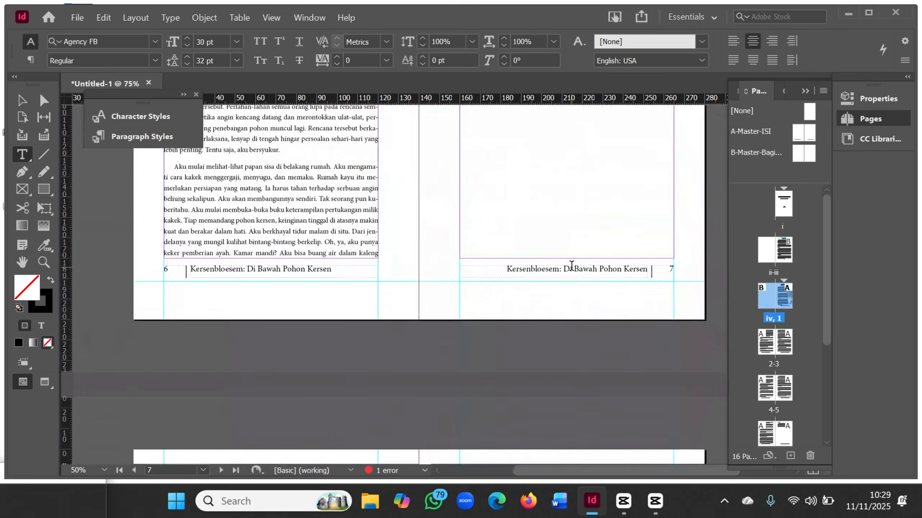
scroll(570, 267, up, 4)
scroll(570, 267, down, 20)
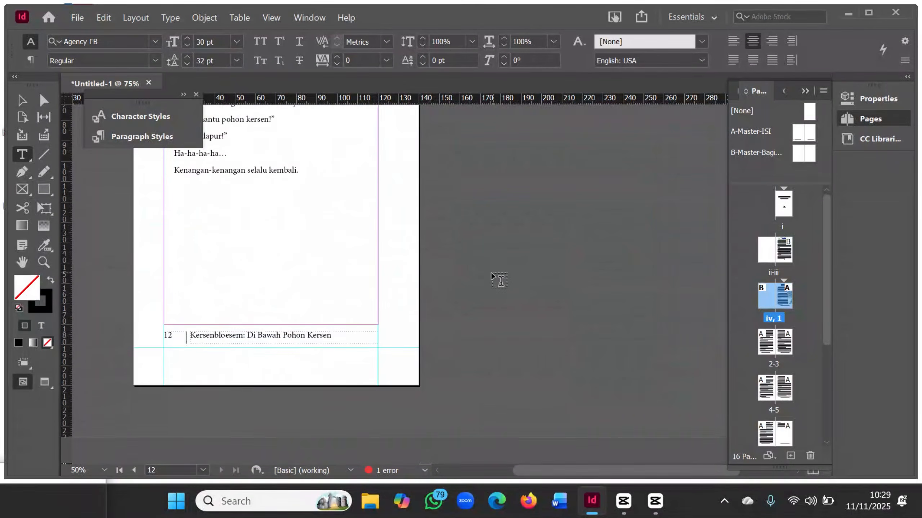
scroll(496, 278, up, 6)
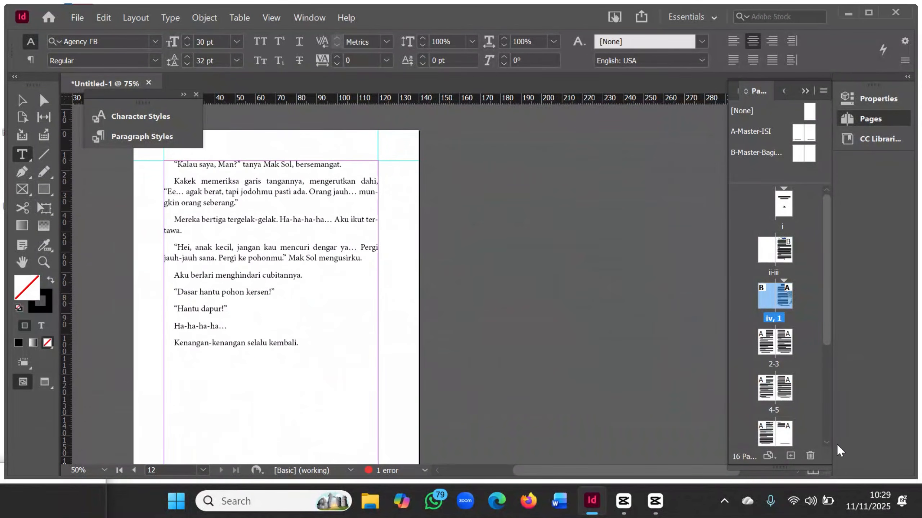
Step: Add a new page after page 12 at the end of the document
scroll(762, 403, down, 4)
click(772, 422)
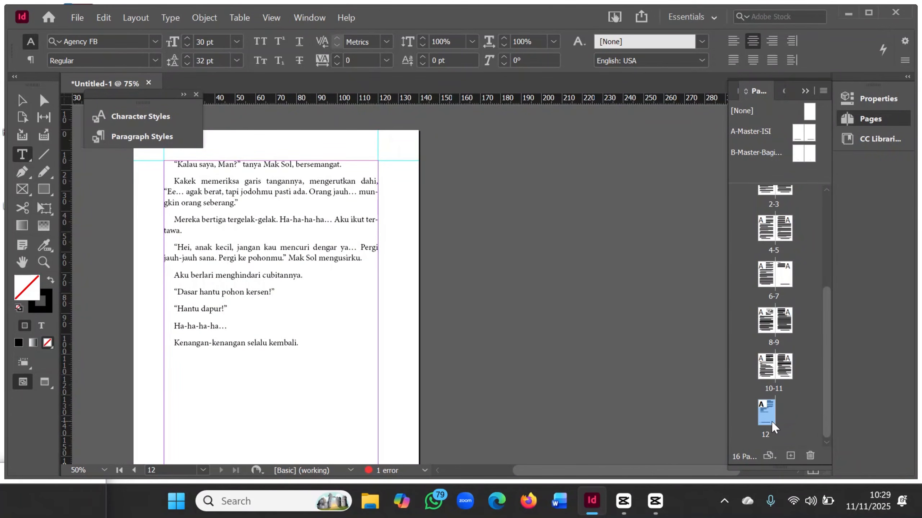
click(790, 456)
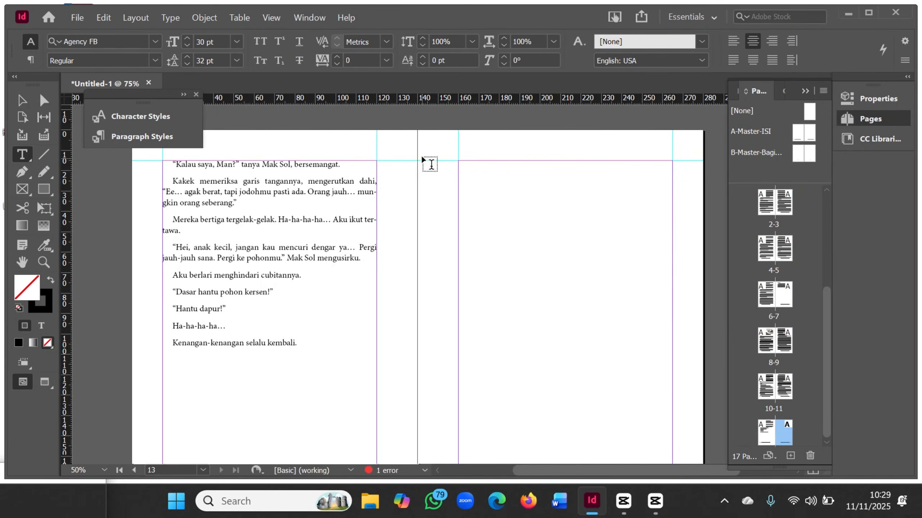
Step: Create a text frame spanning the margins at the top of page 13 with the heading BIOGRAFI PENYUNTING
drag(458, 162, 671, 195)
text(BIO)
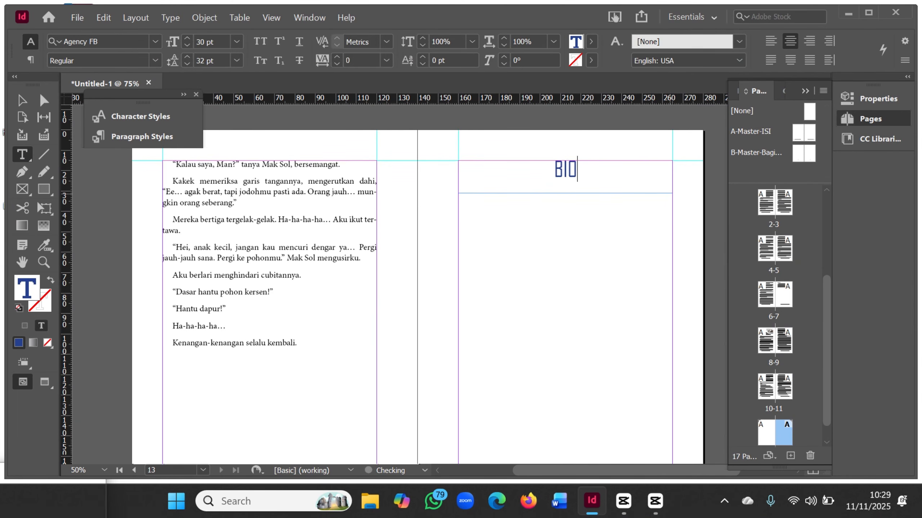
text(GRAFI PENYUNTI)
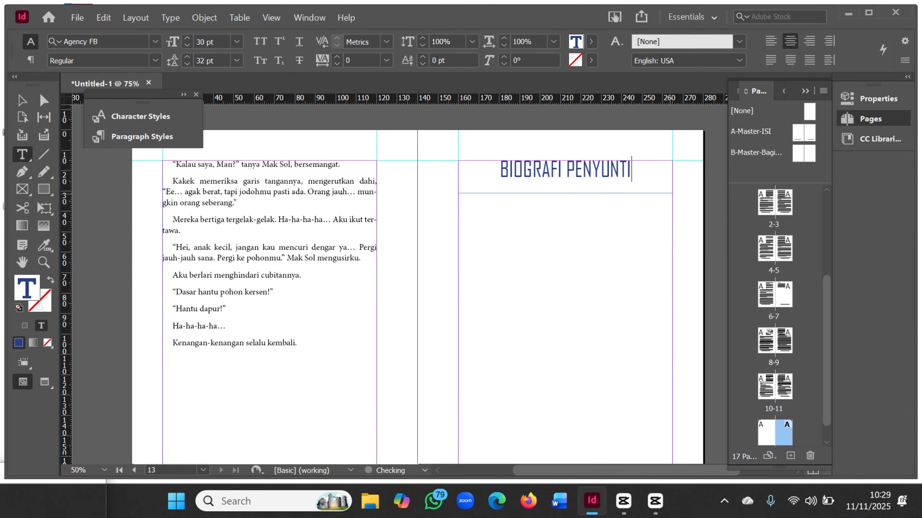
text(NG)
click(587, 277)
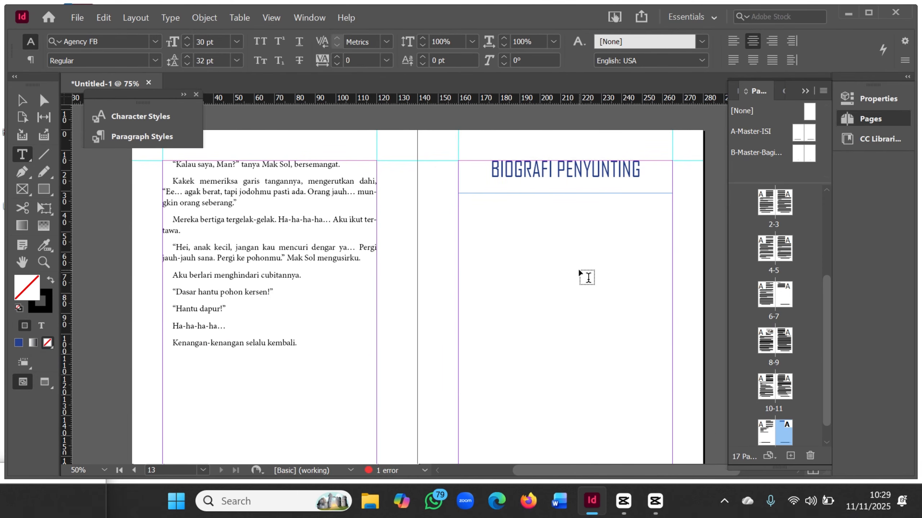
Step: Save the document in the Documents folder under the file name INDESIGN FINAL
scroll(587, 277, down, 3)
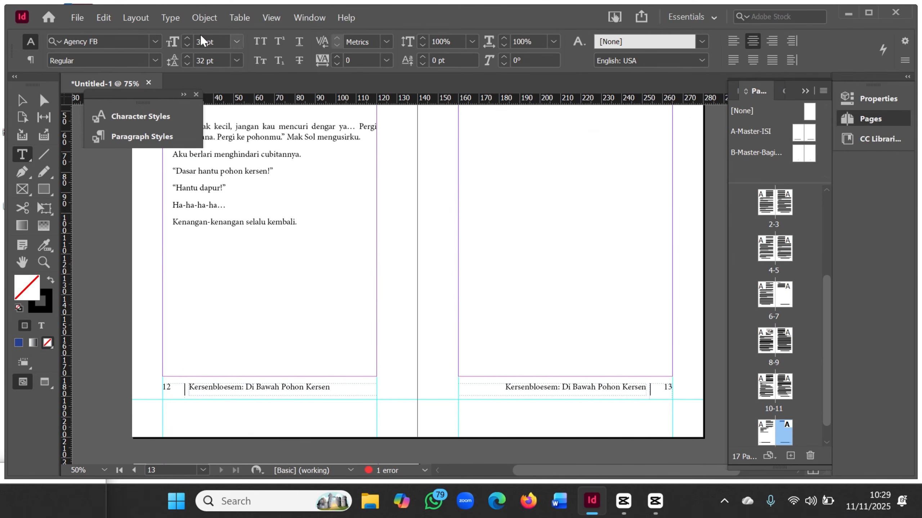
scroll(295, 250, up, 2)
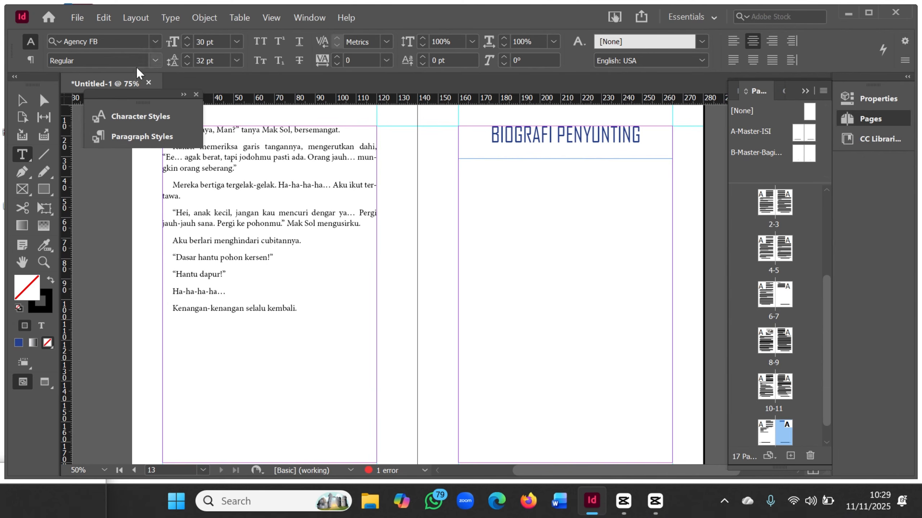
click(77, 18)
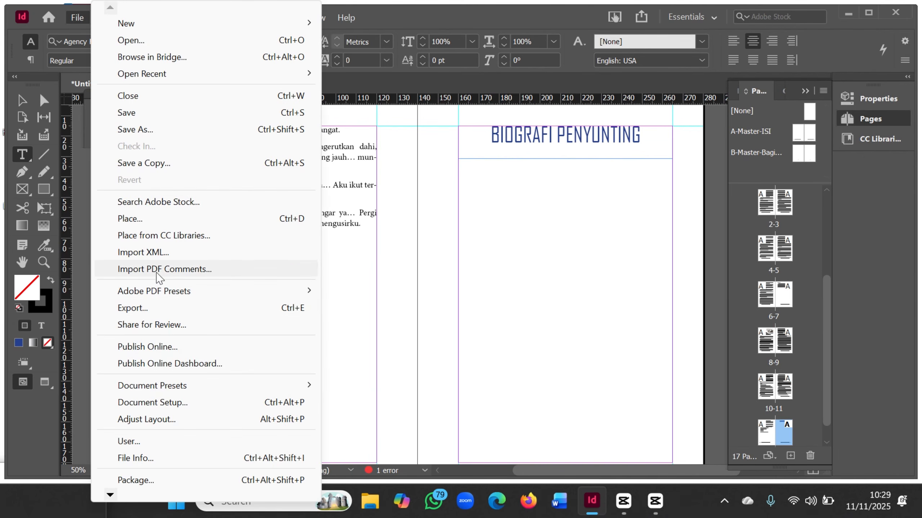
click(167, 130)
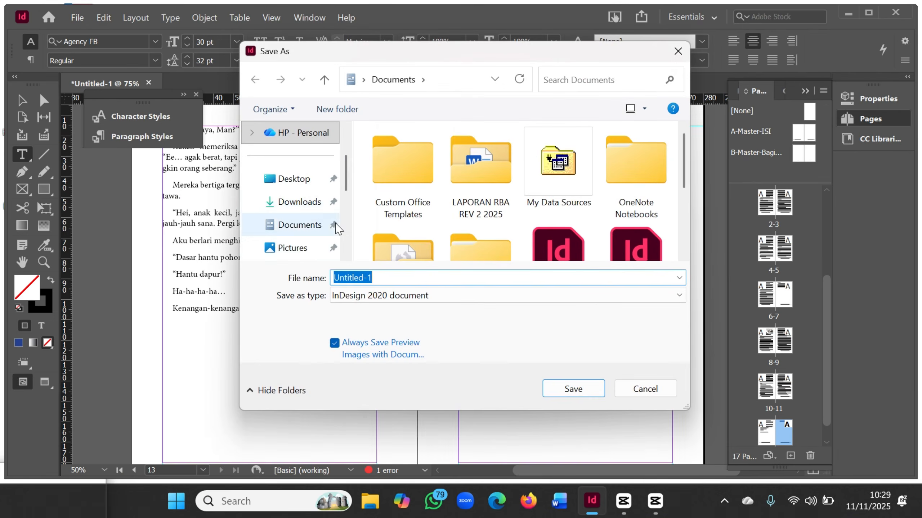
click(382, 279)
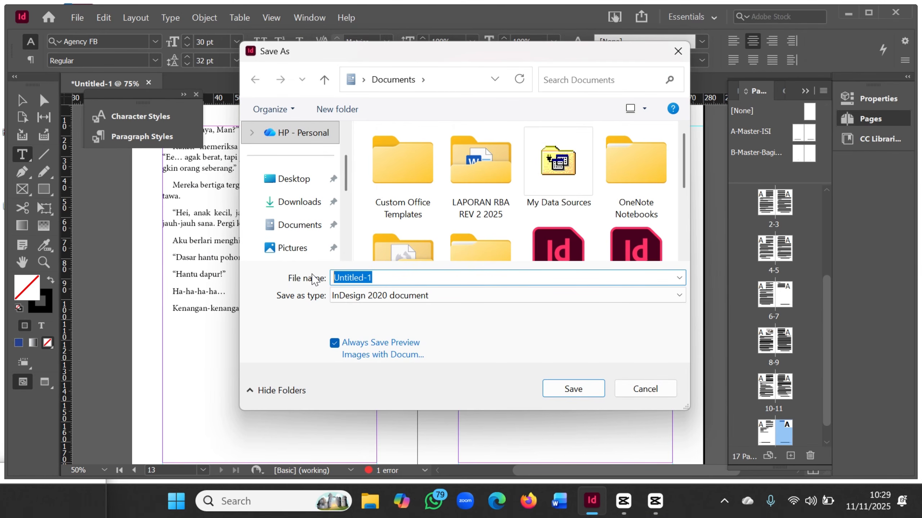
text(I)
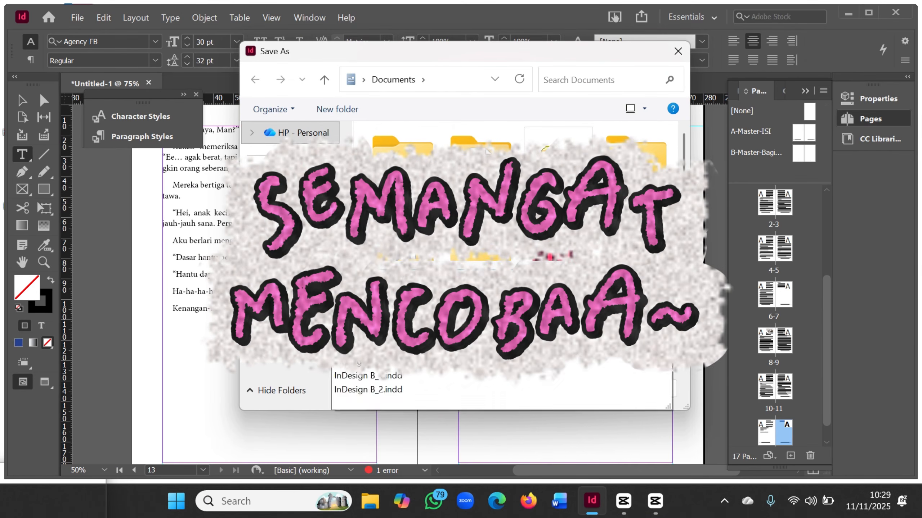
text(s)
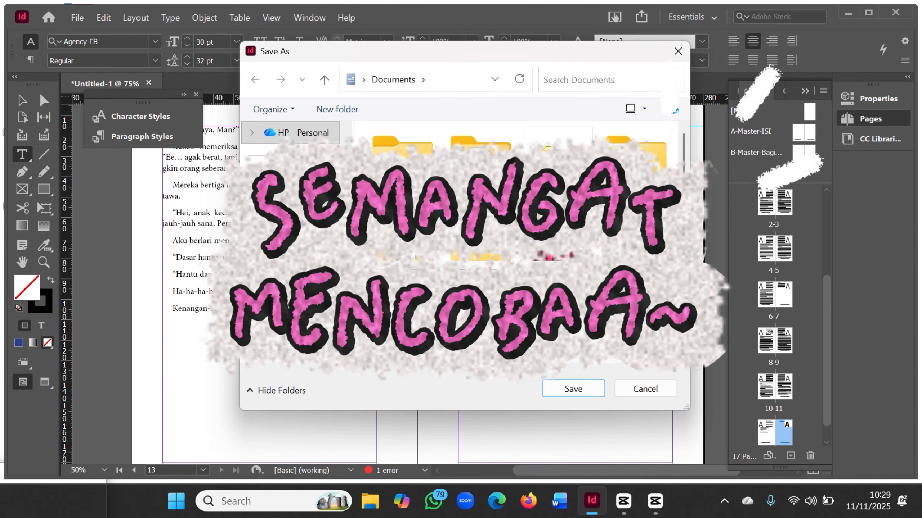
click(583, 391)
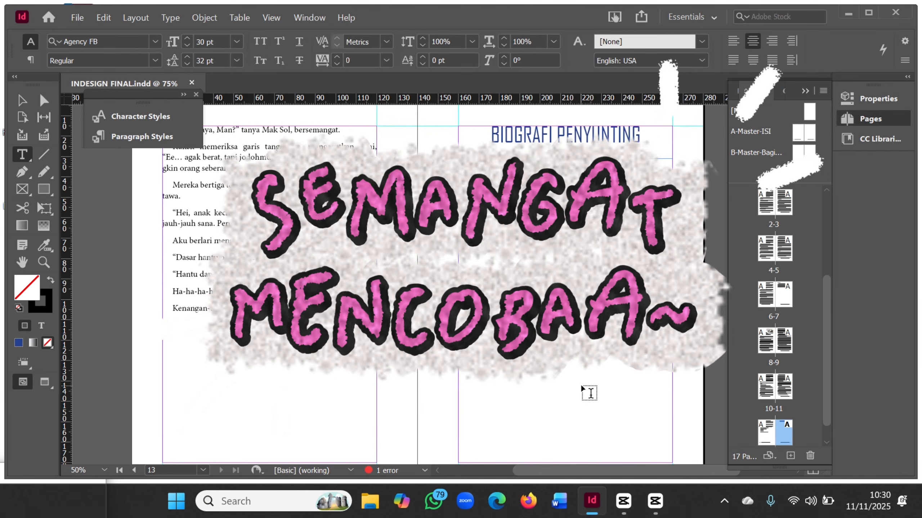
scroll(582, 388, down, 3)
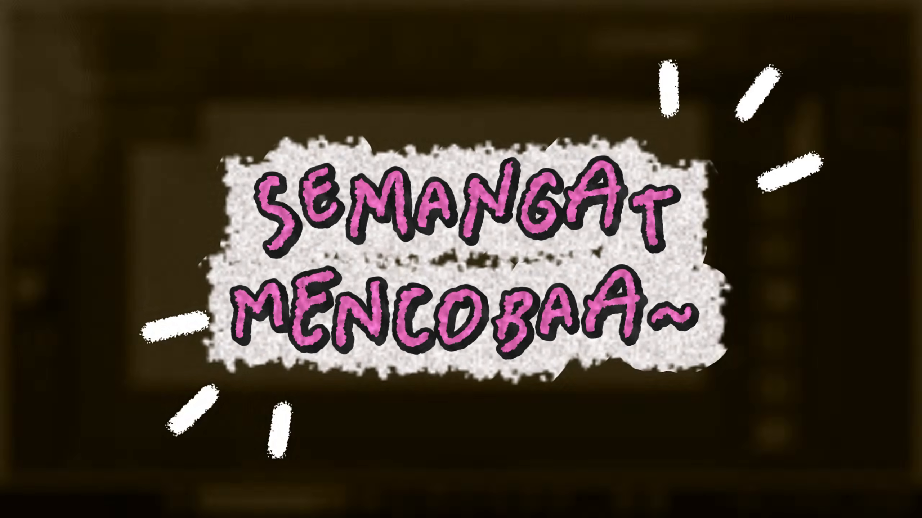